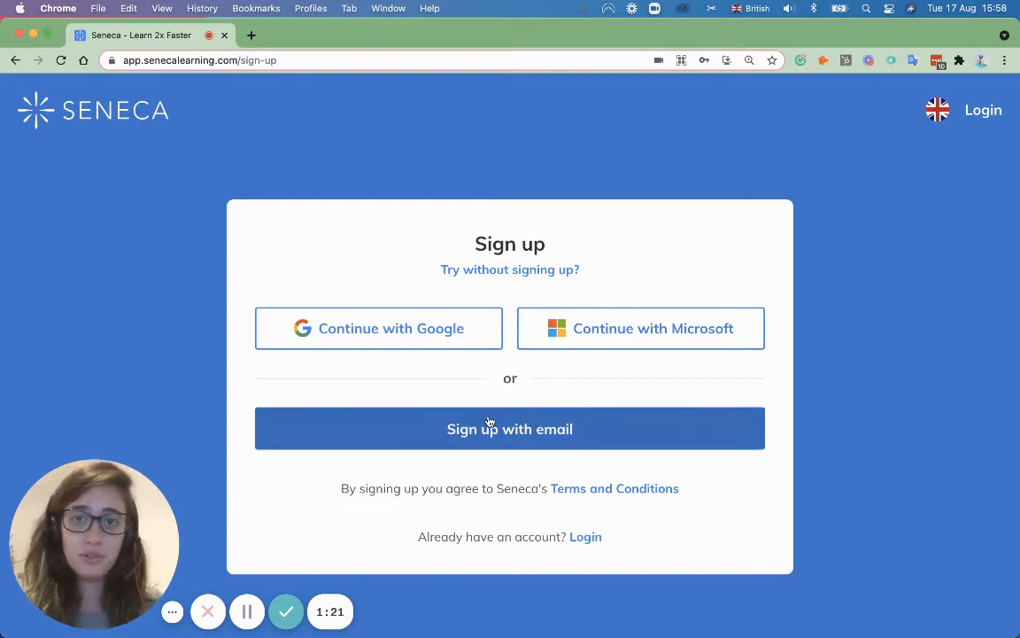
Step: Fill in the email sign-up form with a new first name and email address and submit it
click(497, 443)
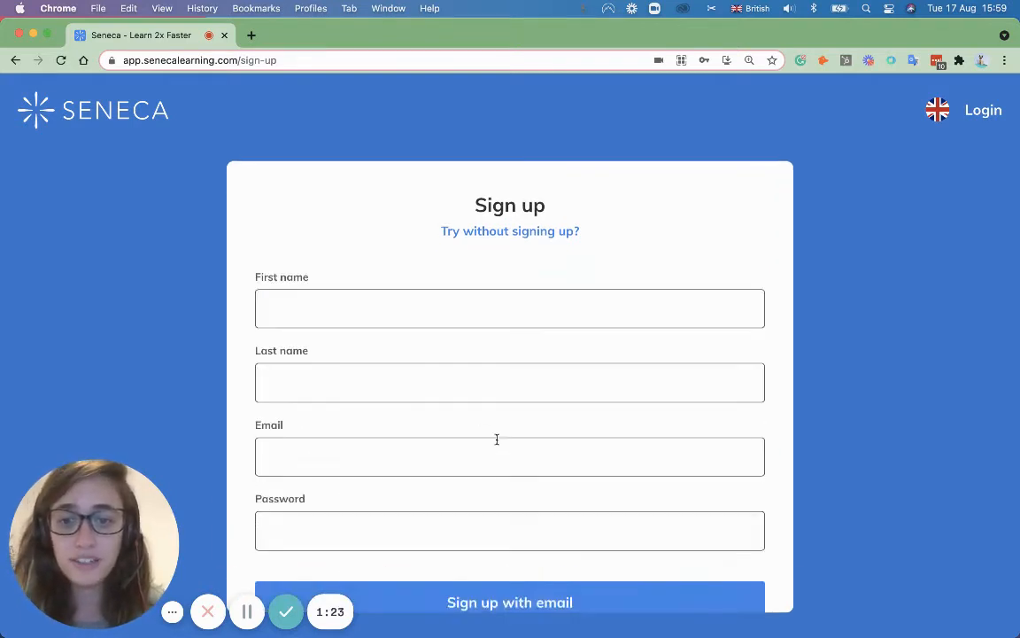
click(351, 310)
drag(324, 324, 231, 315)
text(Flavia)
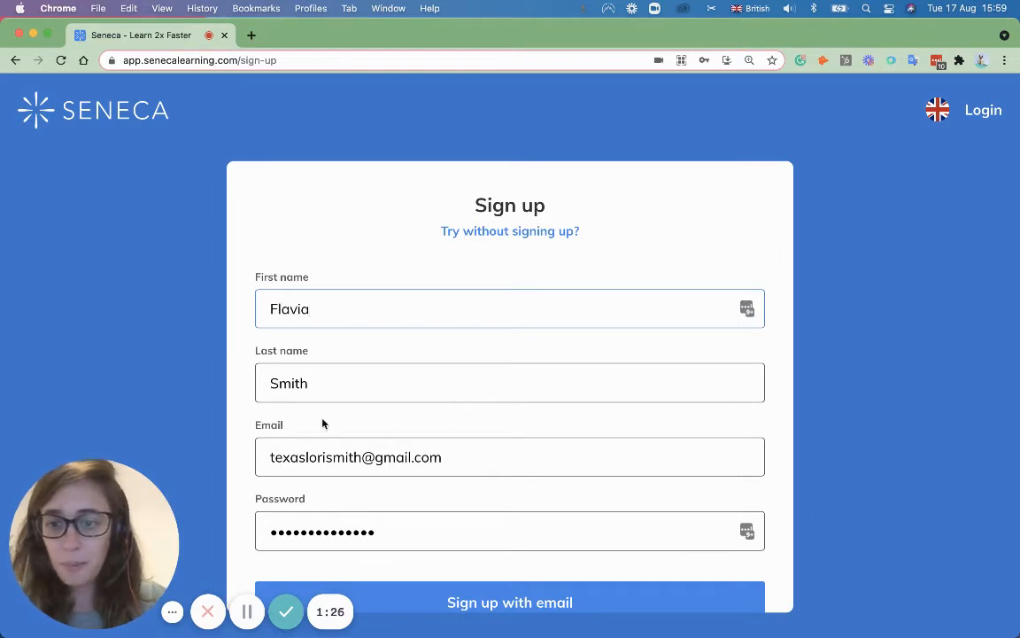
click(342, 457)
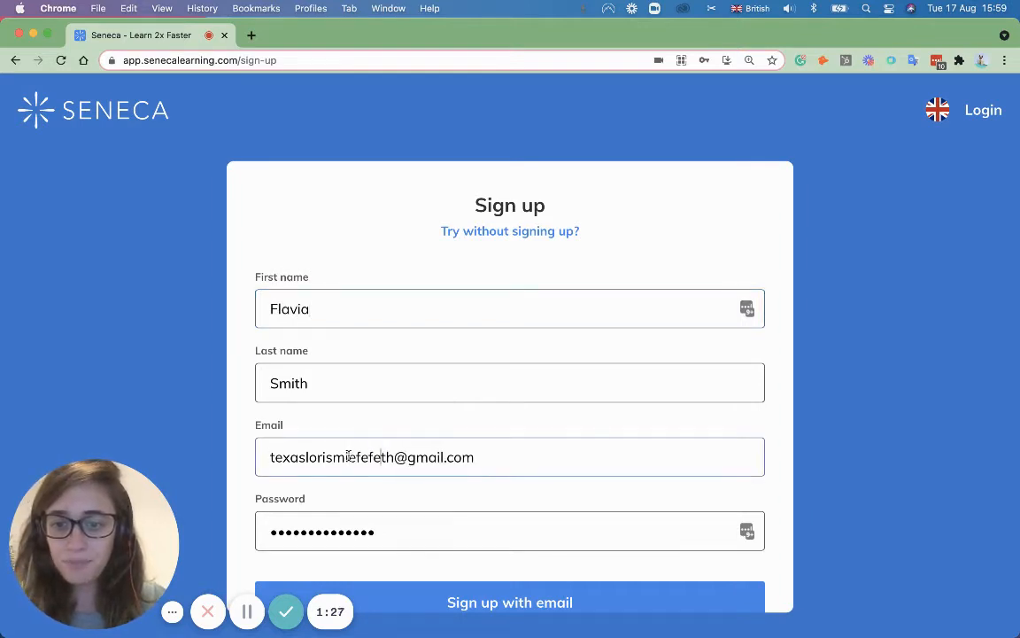
click(556, 603)
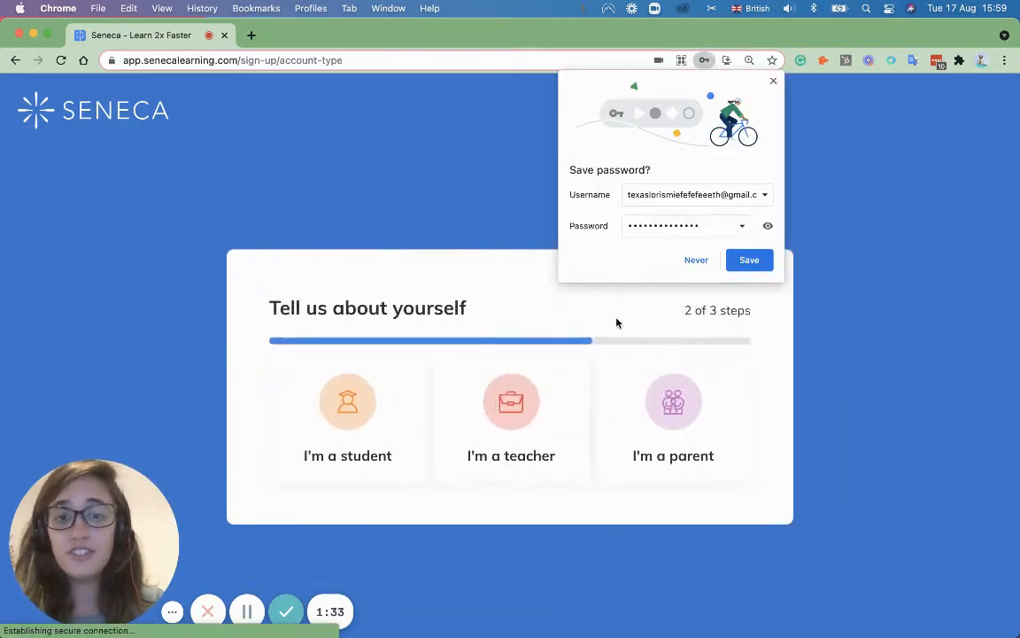
Step: Dismiss the browser's password-saving prompts and choose the teacher account type
click(696, 259)
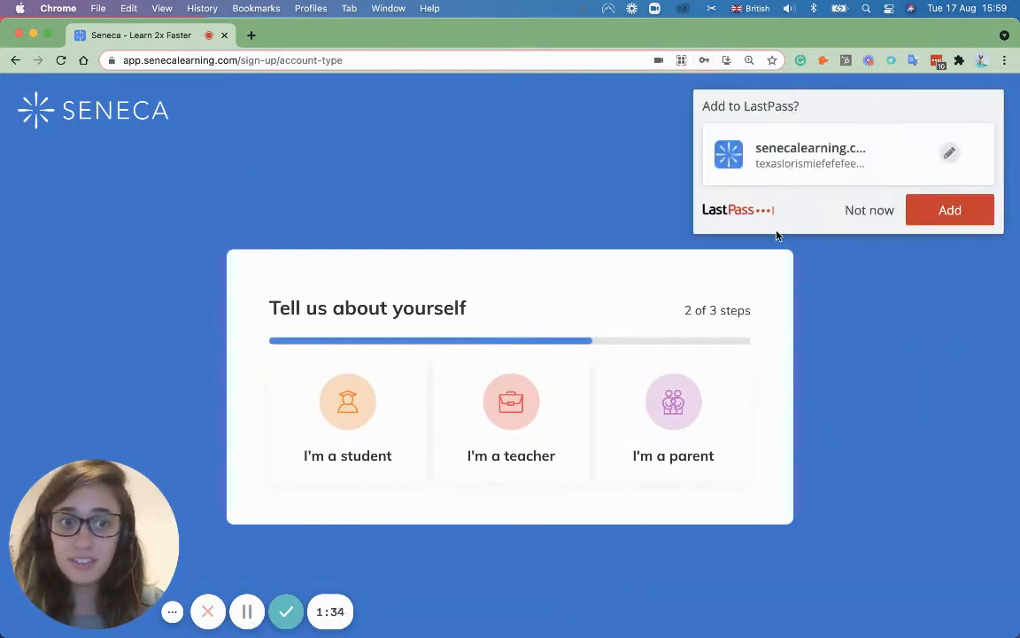
click(864, 211)
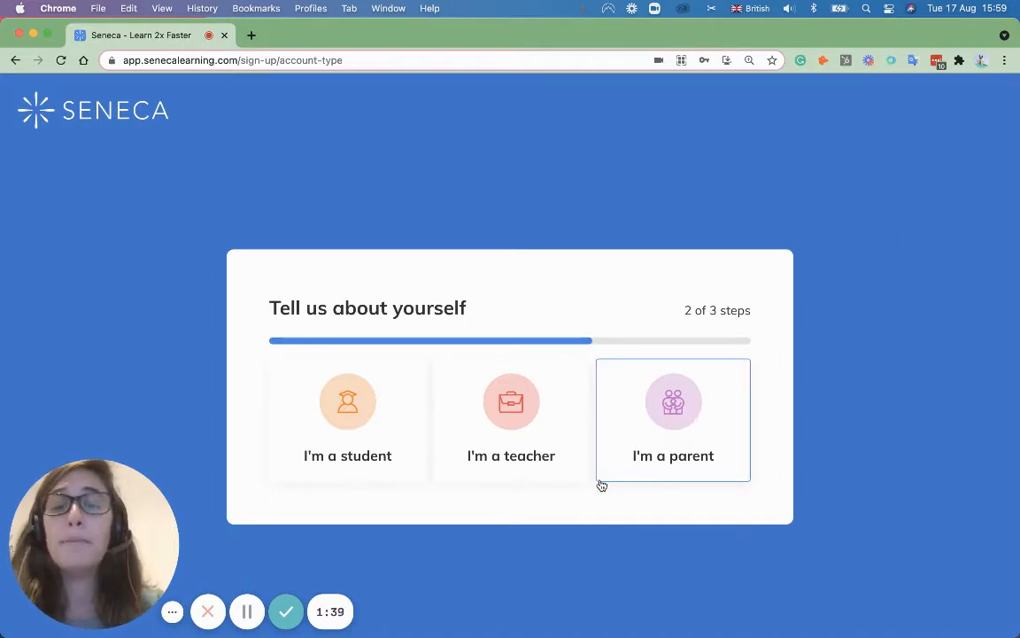
click(497, 421)
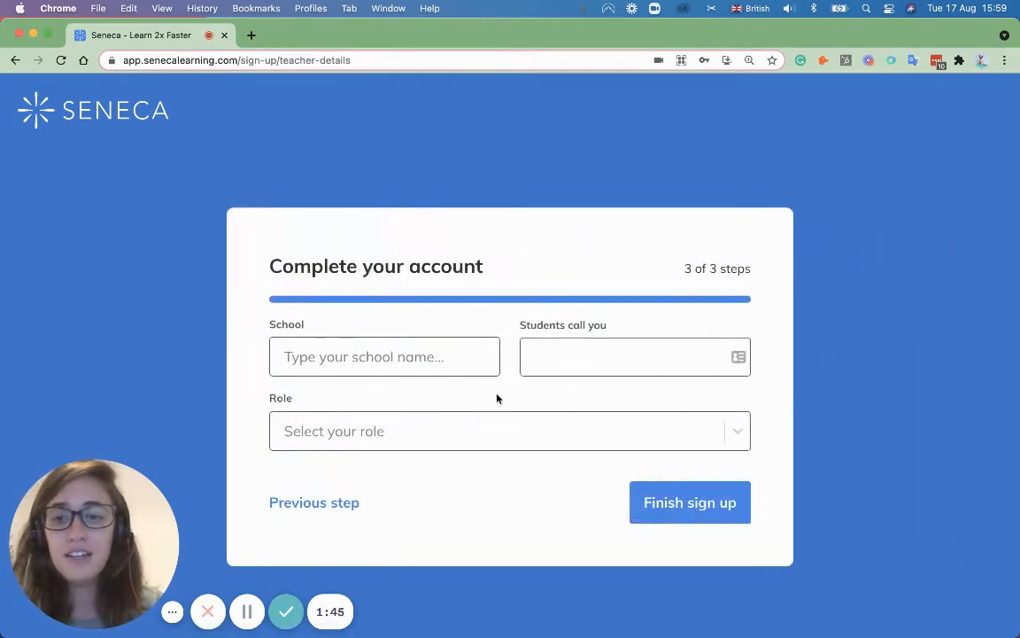
Step: Enter school 'aaaaaa' as unlisted, fill in the name students use, and choose Classroom Teacher role
click(358, 363)
text(aaaaaa)
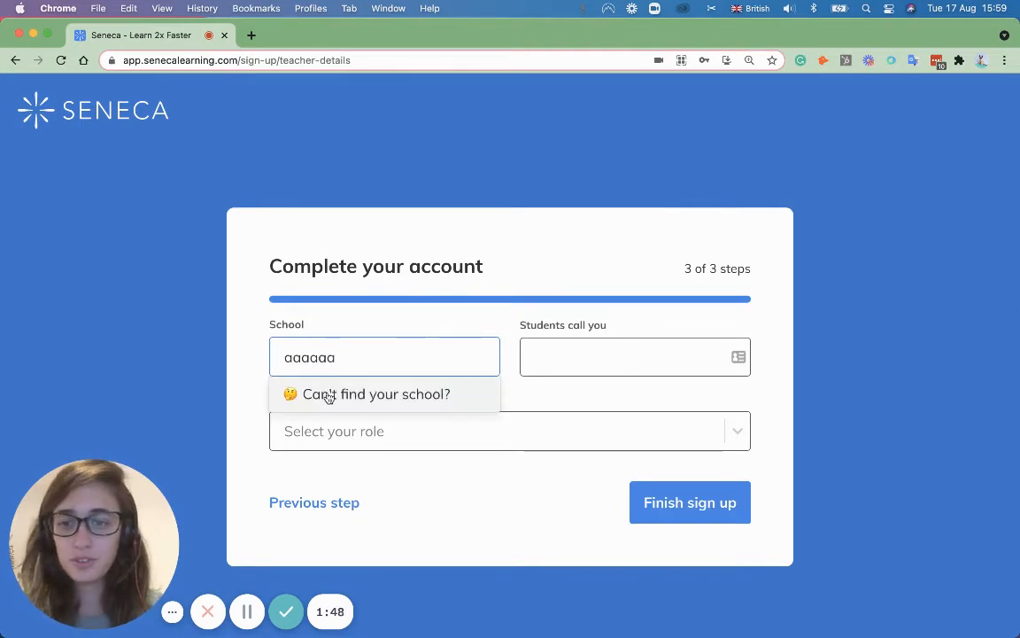
click(327, 394)
click(603, 348)
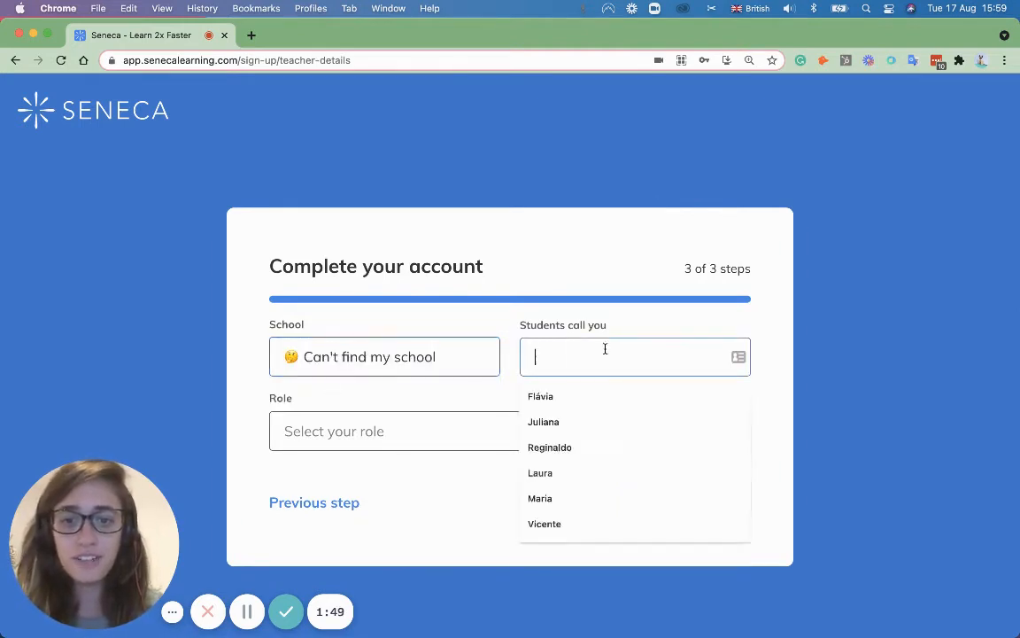
text(Flavia)
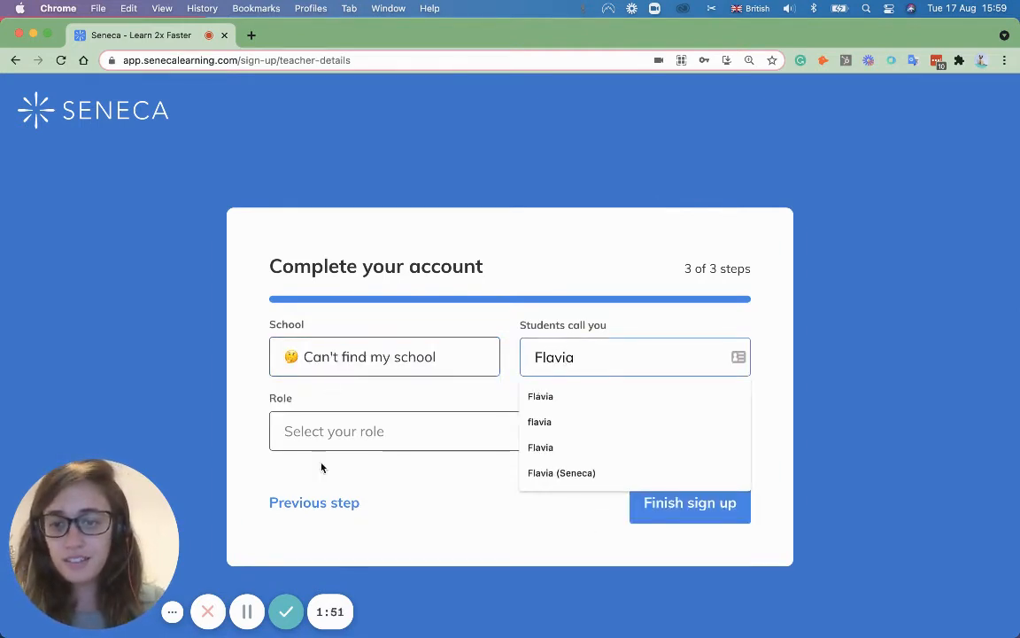
click(394, 418)
click(362, 471)
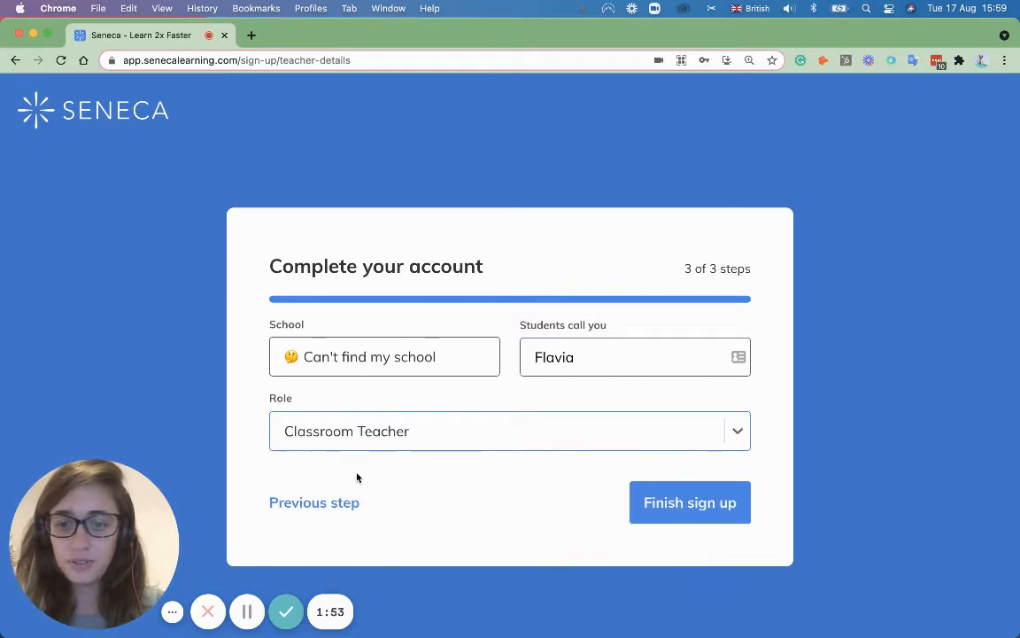
click(714, 493)
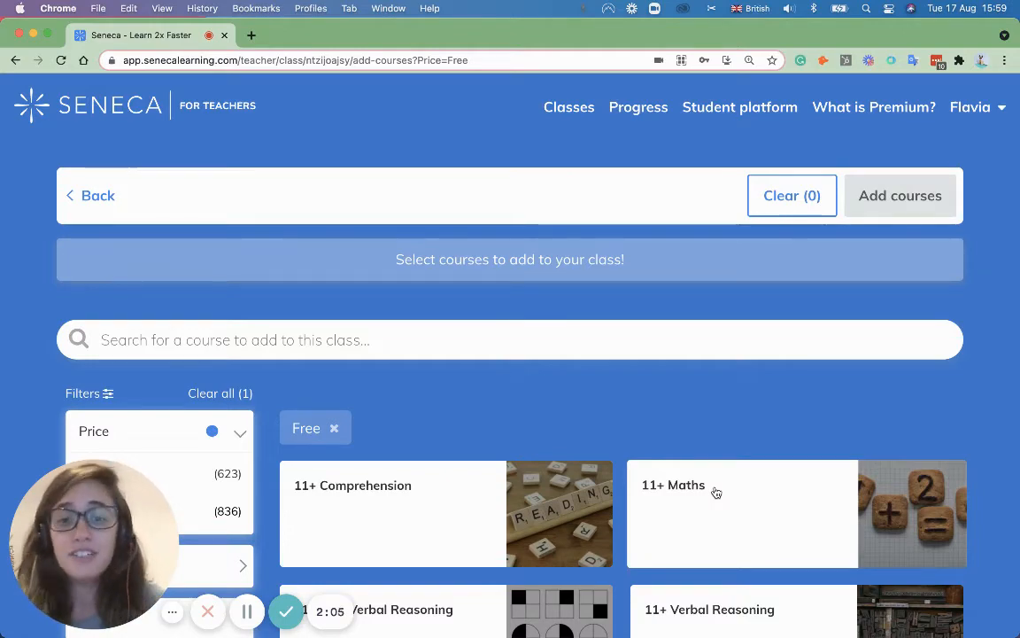
Step: Browse the Free-filtered course catalogue, expanding the Age Group and Subject filters
scroll(661, 394, down, 5)
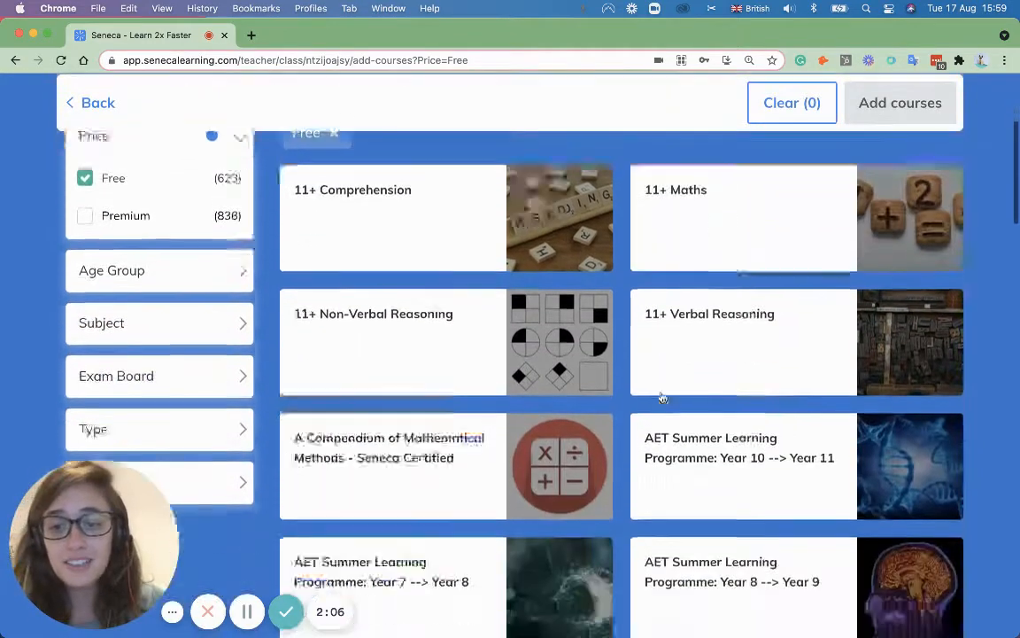
scroll(661, 398, down, 5)
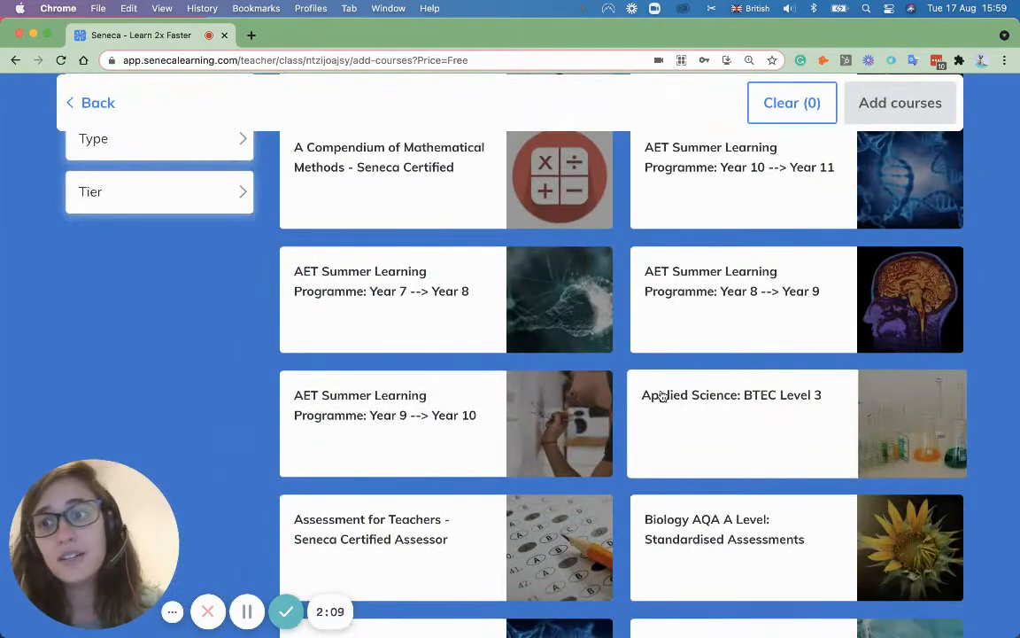
scroll(661, 396, up, 7)
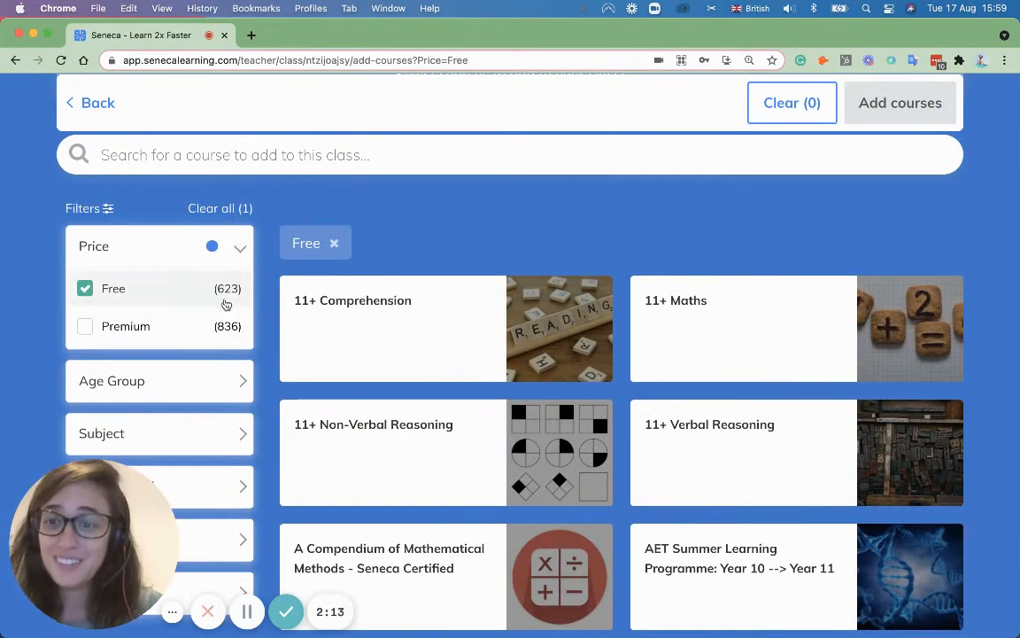
scroll(146, 337, down, 2)
click(205, 331)
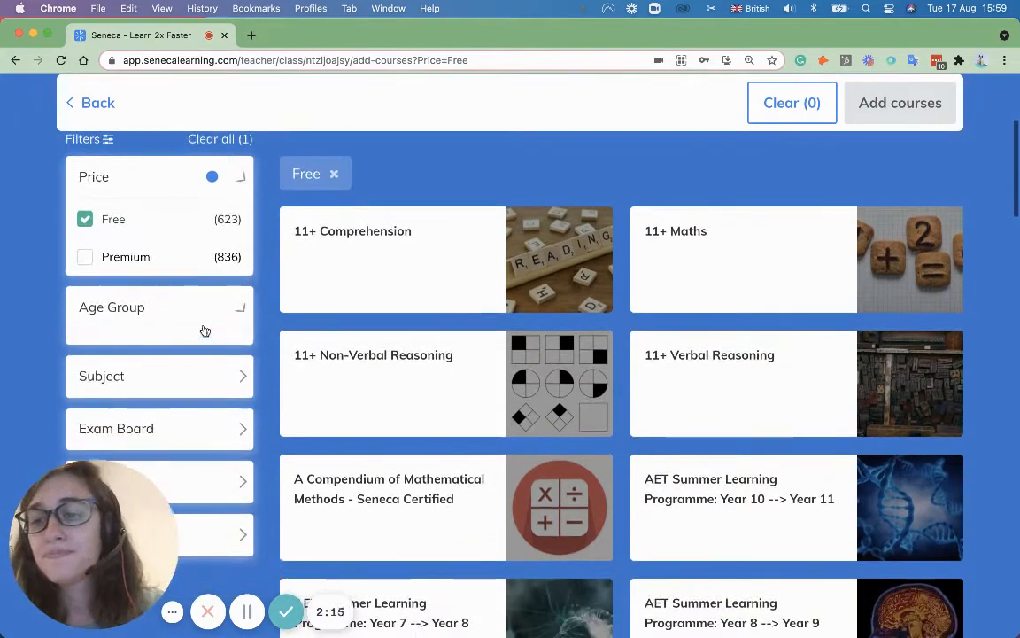
scroll(150, 327, down, 1)
scroll(44, 332, down, 1)
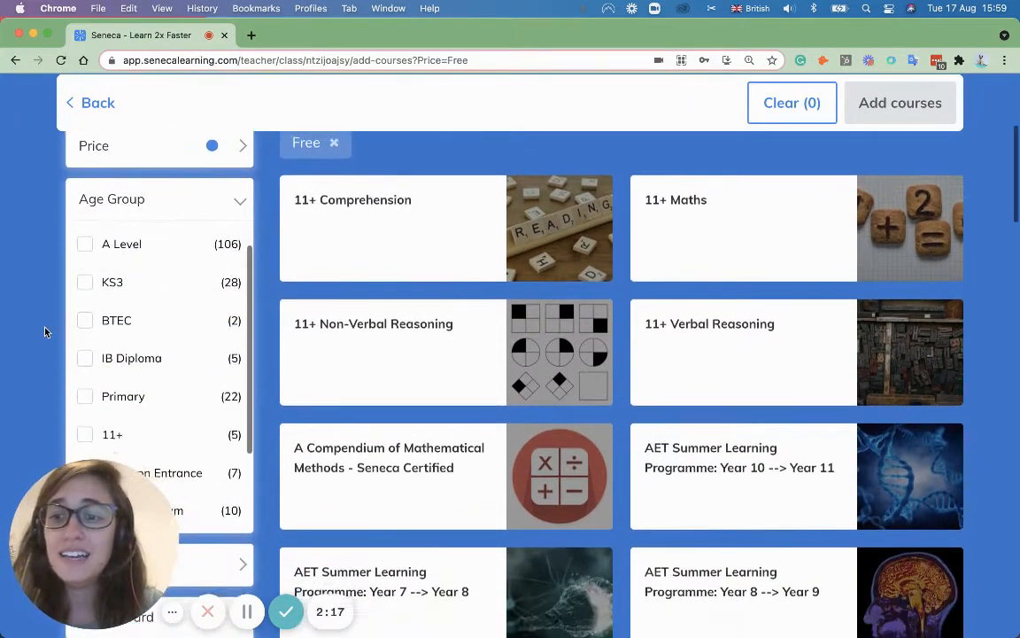
scroll(44, 334, down, 3)
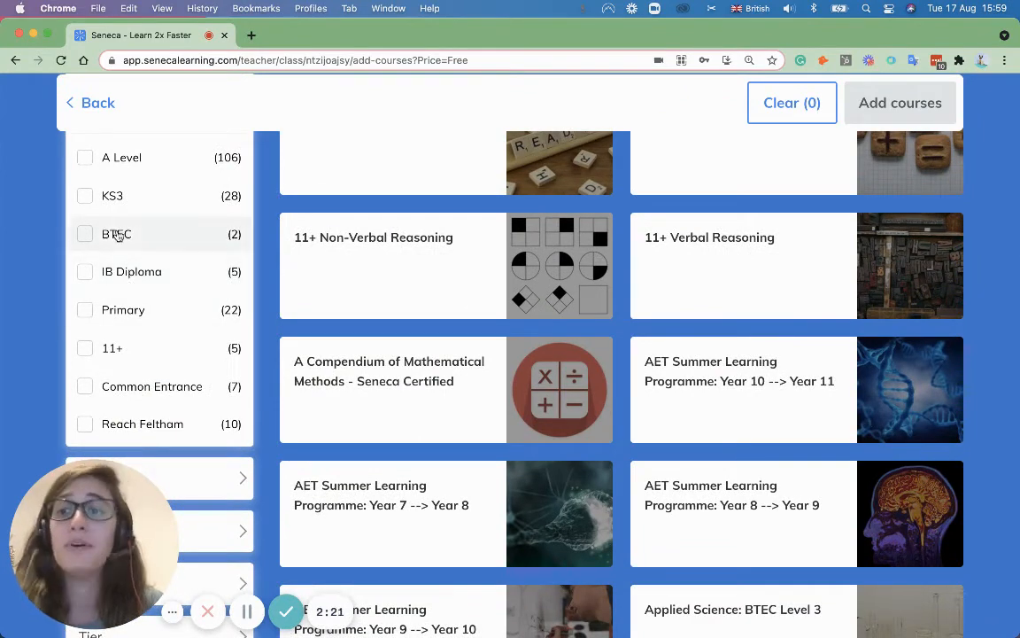
scroll(98, 266, down, 3)
scroll(26, 319, down, 4)
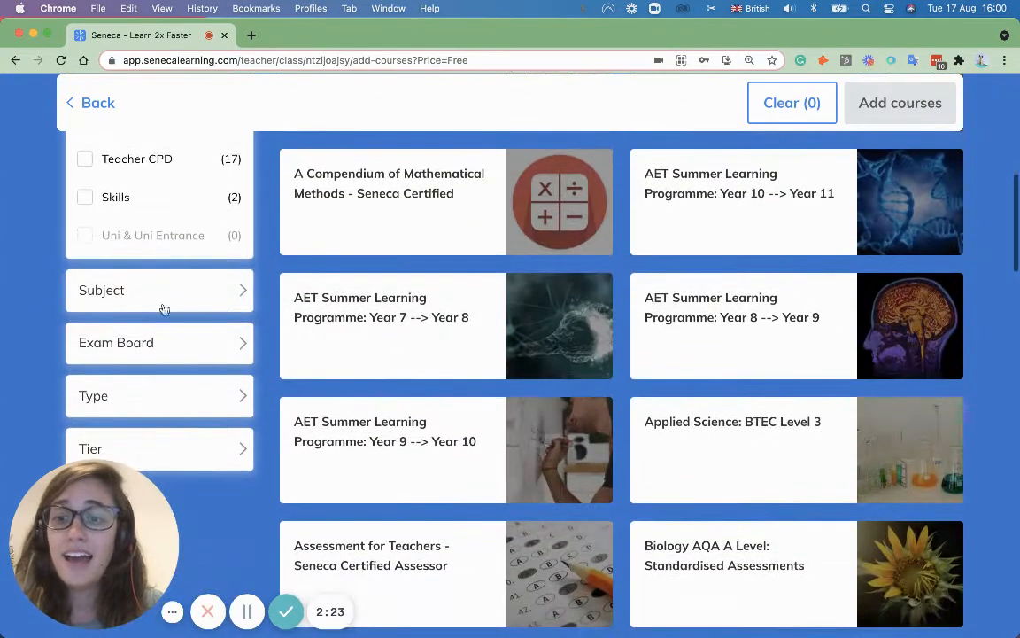
click(177, 293)
scroll(164, 231, down, 2)
scroll(155, 248, up, 2)
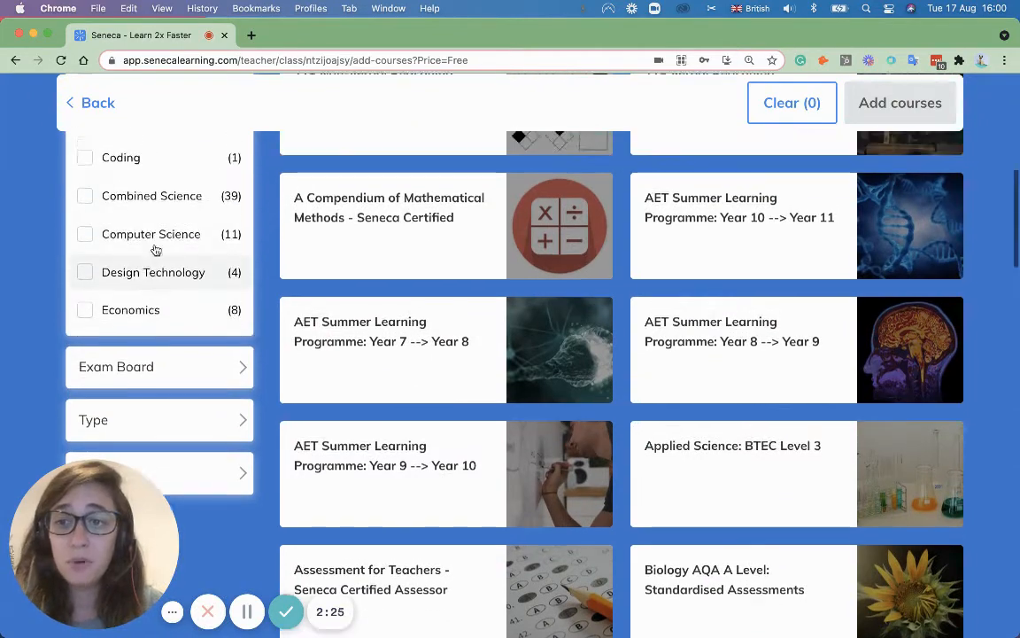
scroll(159, 237, down, 3)
scroll(160, 255, down, 5)
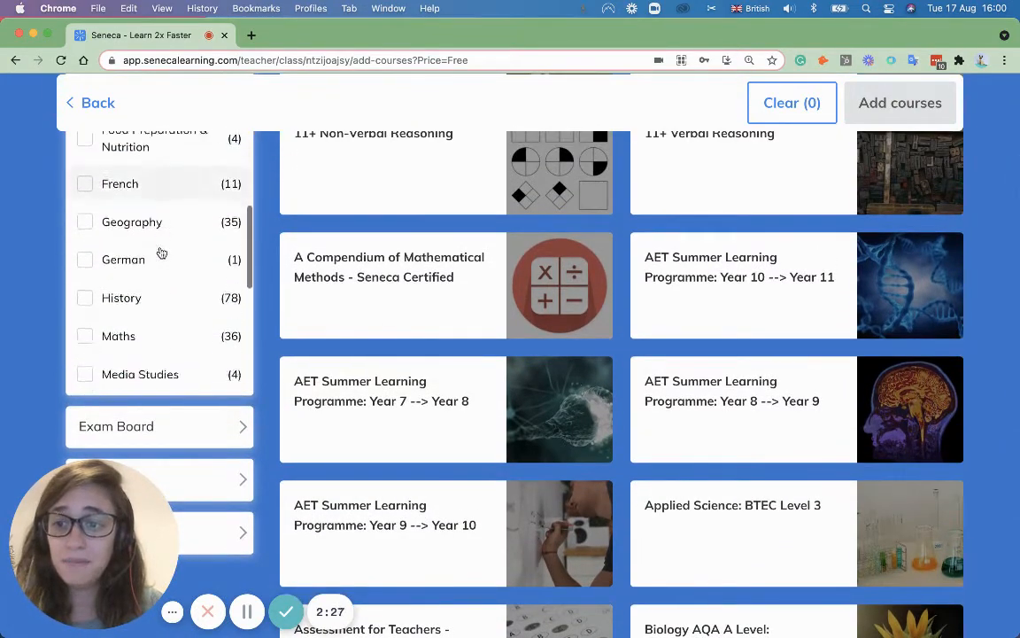
scroll(28, 307, down, 3)
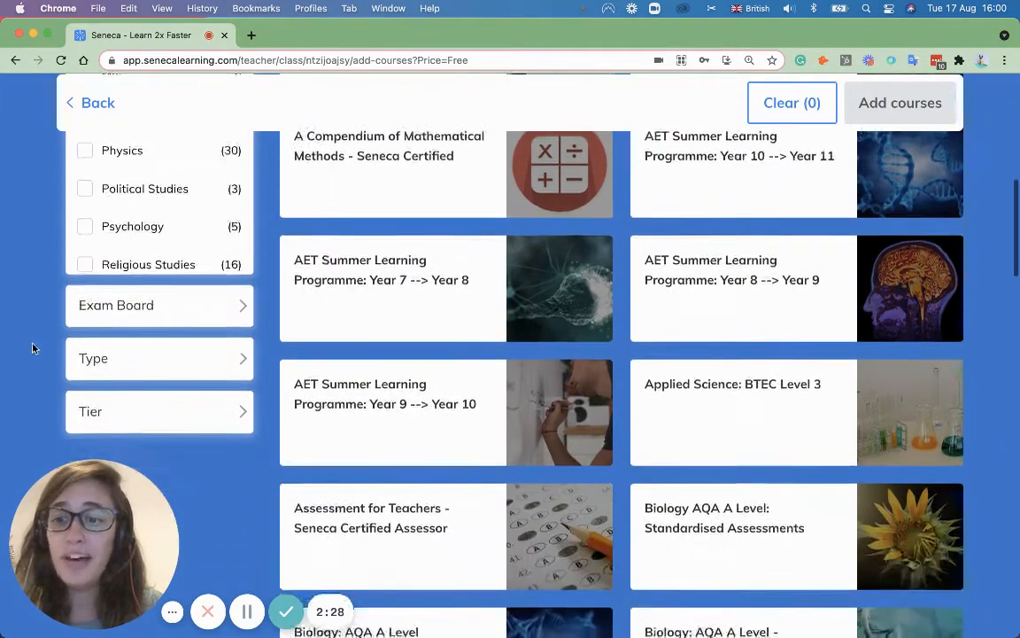
Step: Expand the Exam Board, Type and Tier filters, then reopen the Age Group filter
click(186, 319)
scroll(189, 319, down, 4)
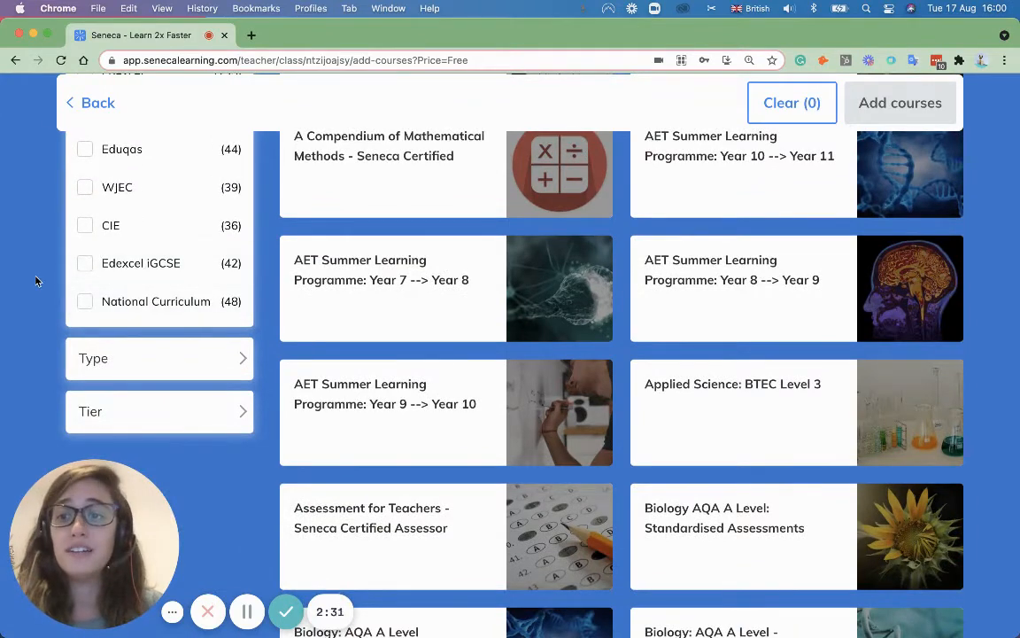
scroll(35, 281, up, 3)
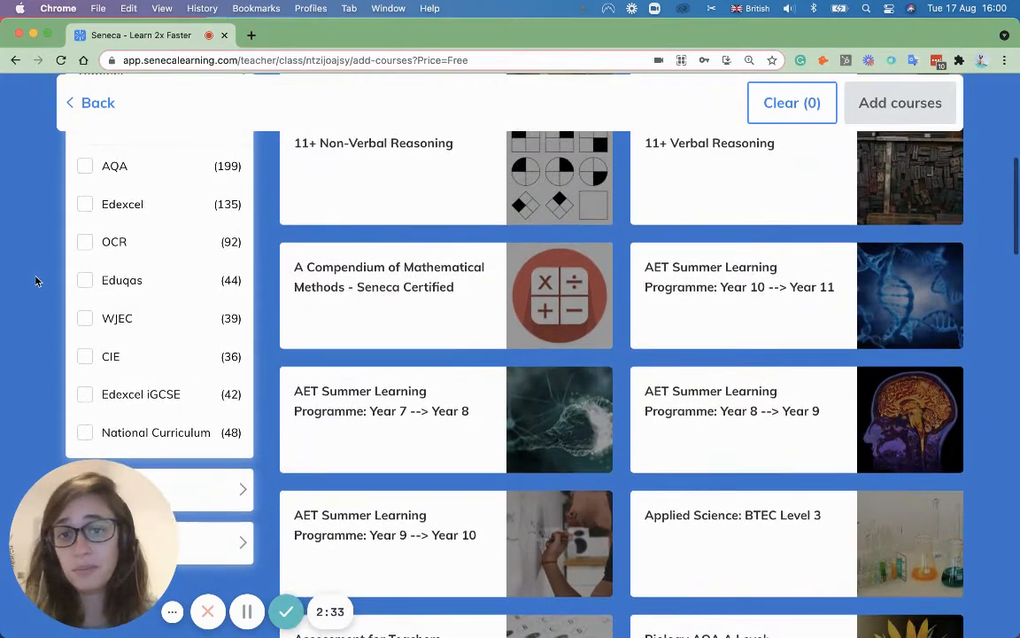
scroll(35, 282, up, 1)
scroll(36, 282, up, 2)
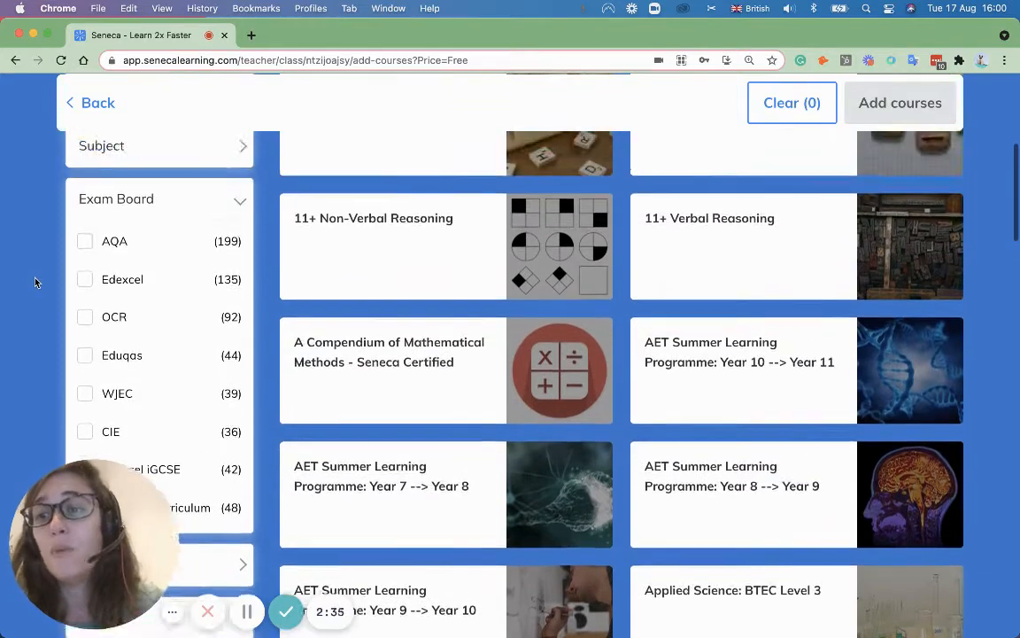
scroll(35, 282, down, 2)
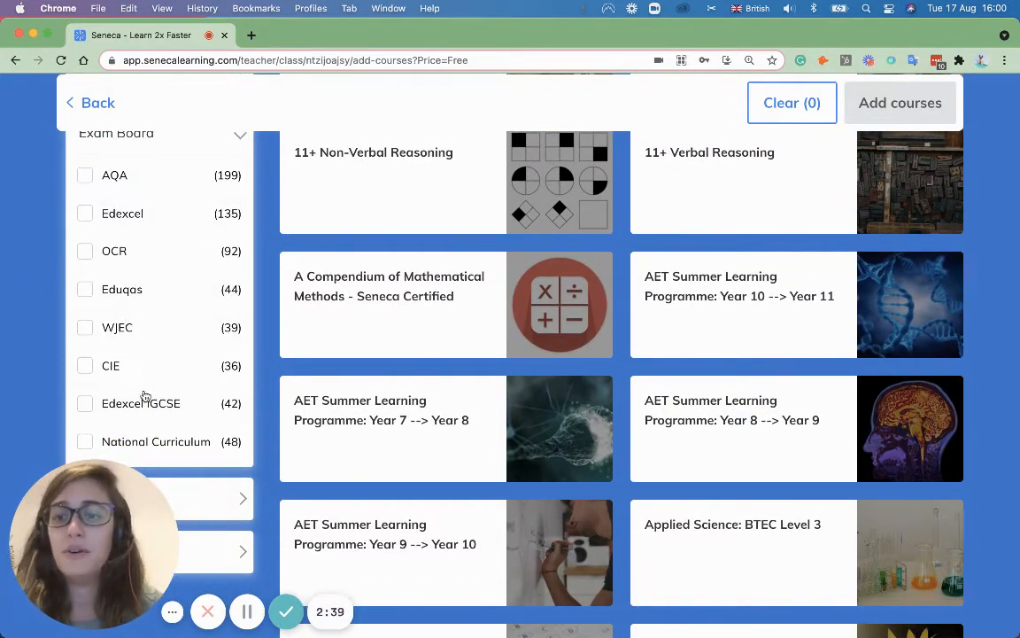
scroll(7, 323, down, 5)
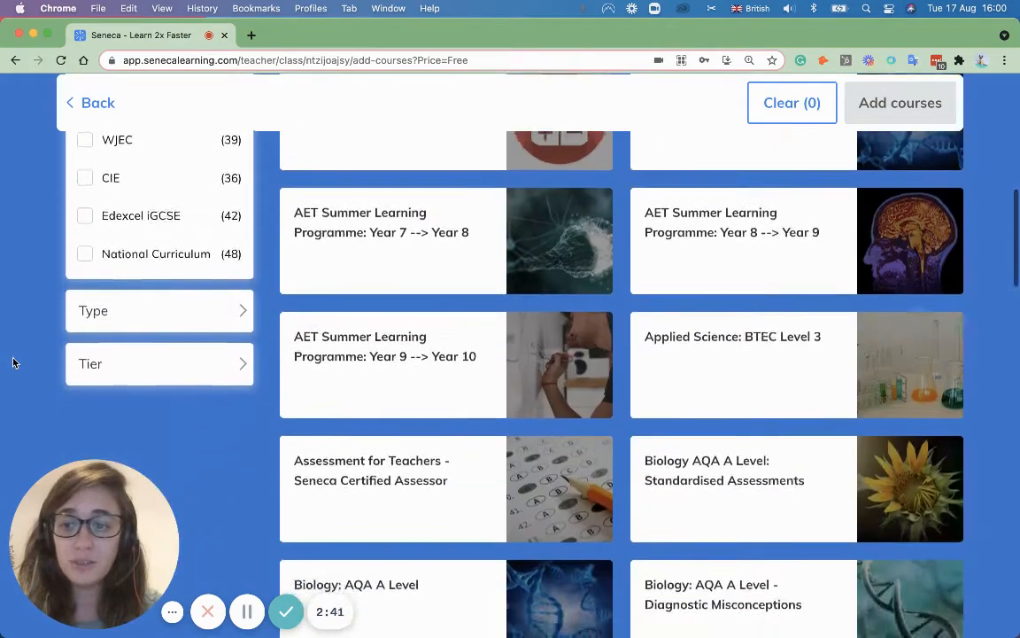
click(127, 292)
scroll(43, 236, down, 4)
scroll(38, 249, up, 6)
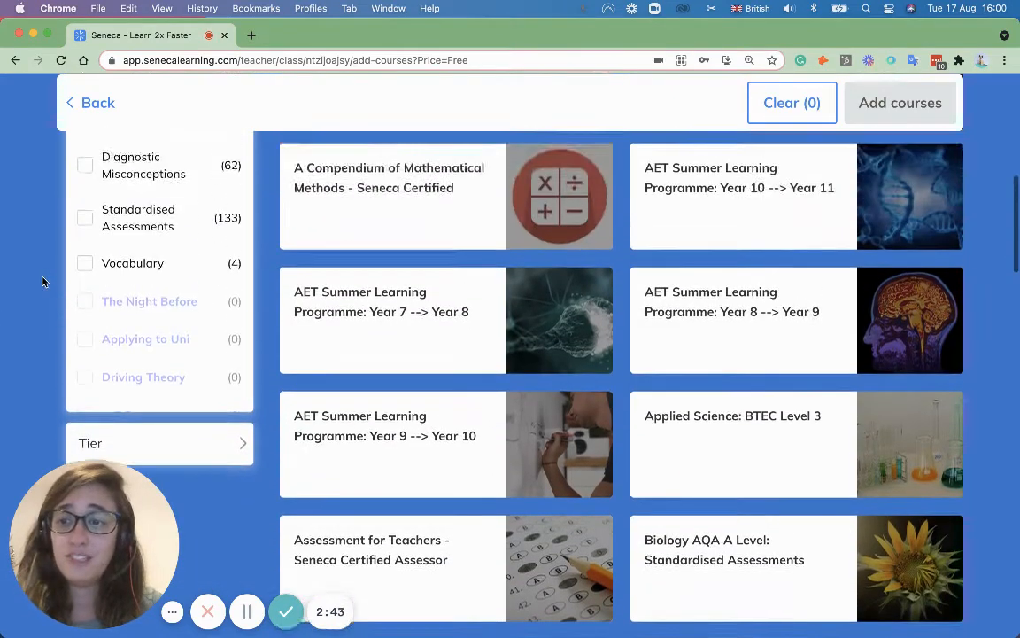
scroll(113, 280, up, 5)
scroll(124, 351, down, 8)
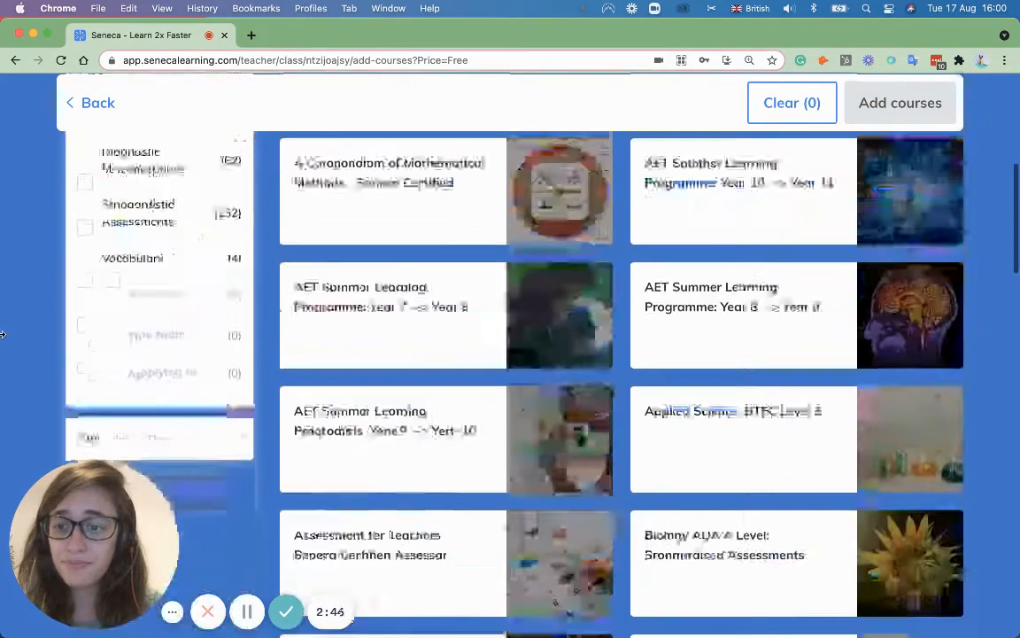
click(235, 396)
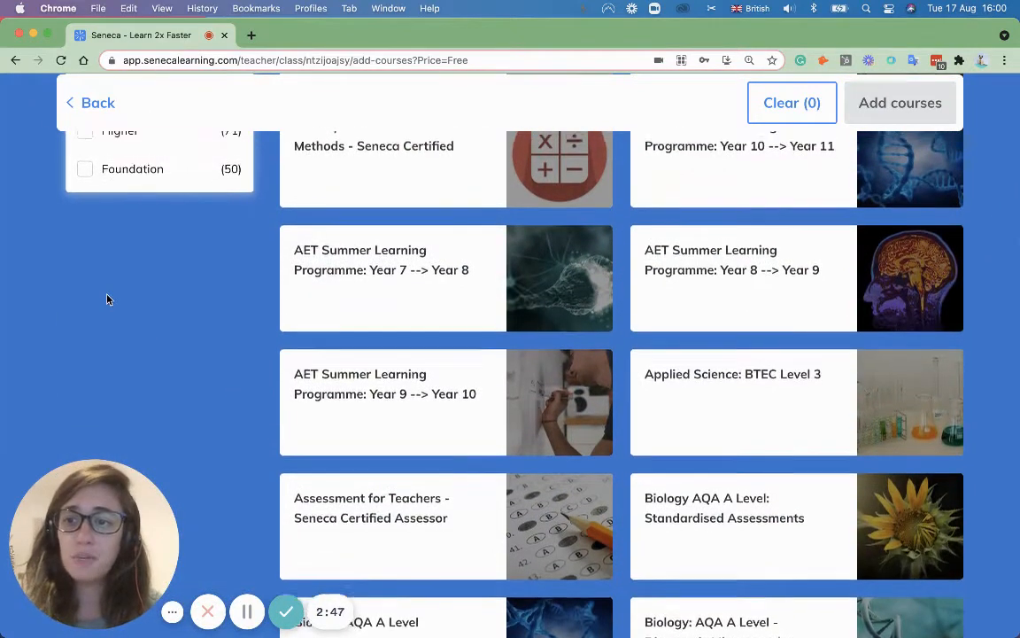
scroll(133, 239, up, 1)
scroll(92, 314, up, 2)
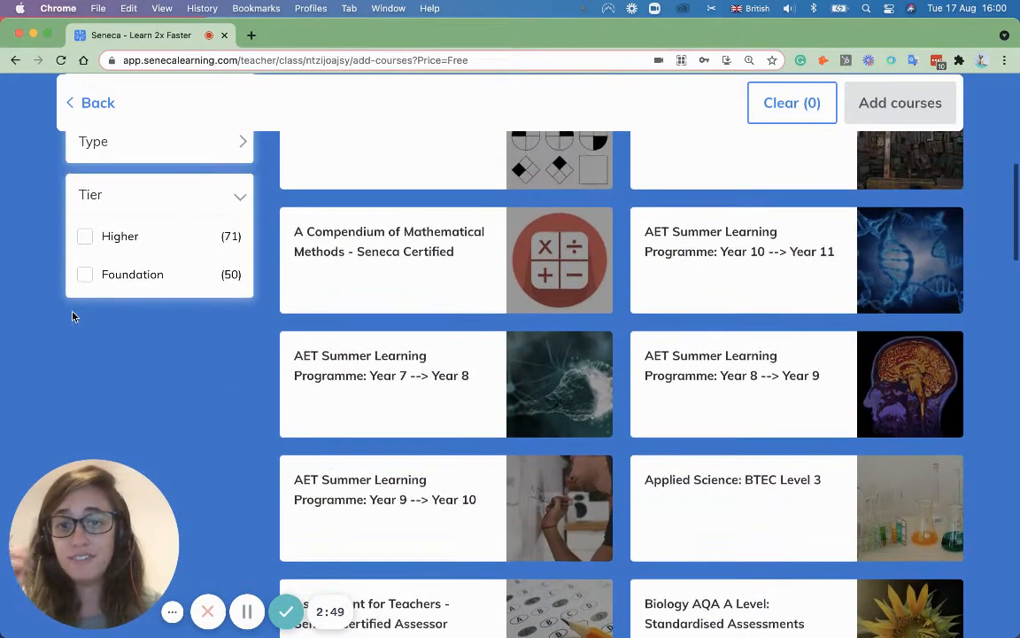
scroll(57, 318, up, 4)
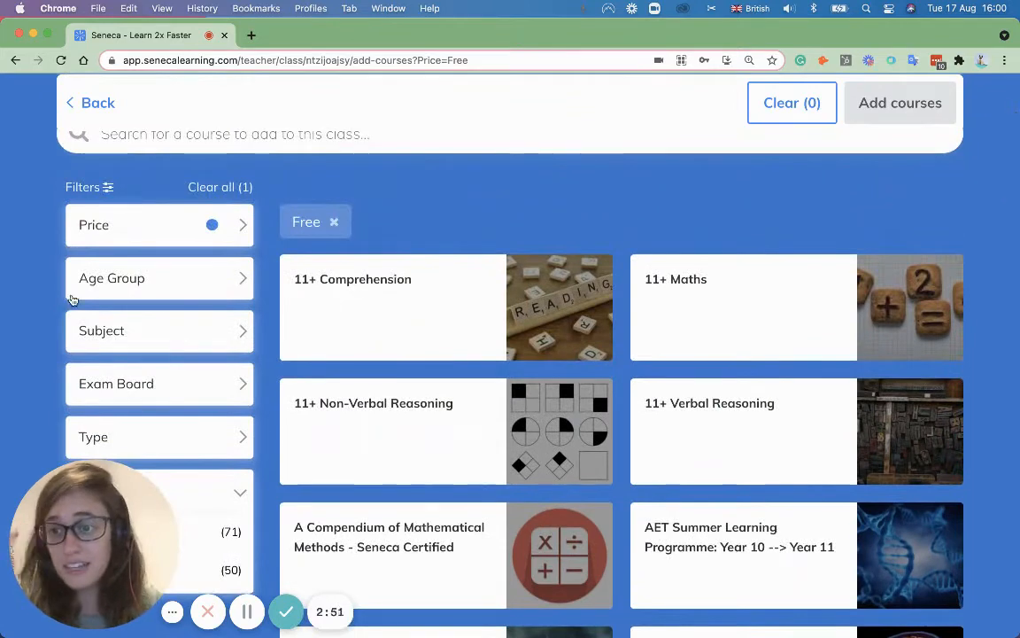
click(151, 288)
Step: Filter the course catalogue to Age Group GCSE and Subject History
scroll(35, 318, down, 3)
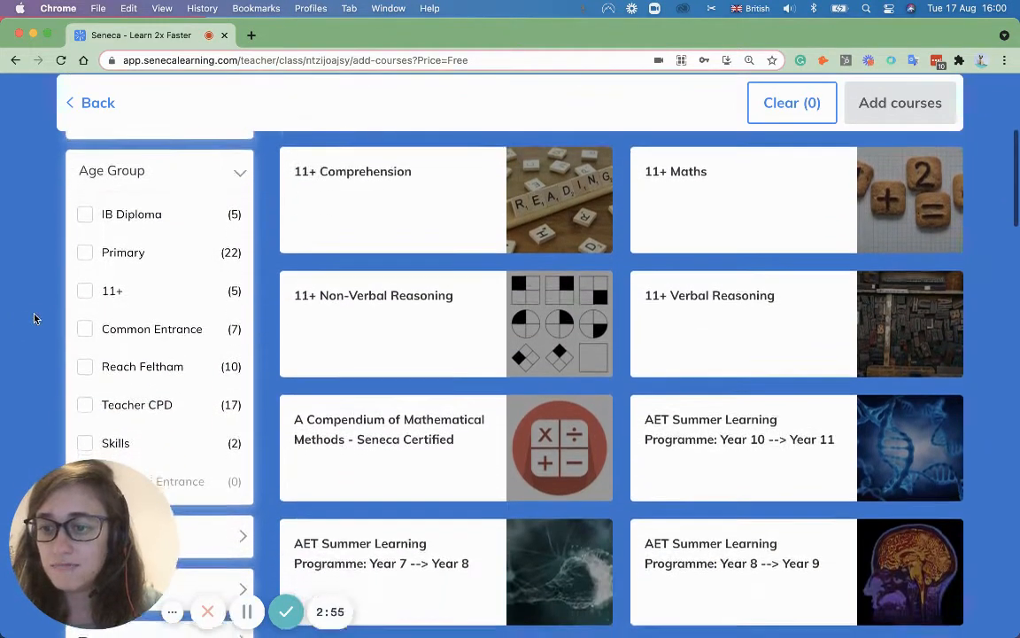
scroll(30, 312, down, 3)
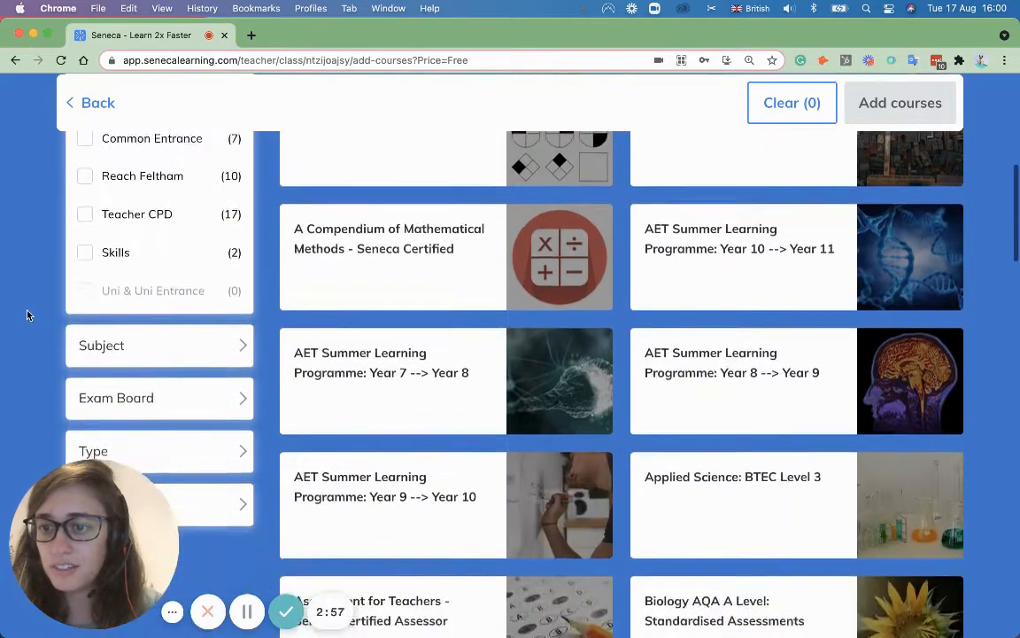
scroll(28, 301, up, 5)
scroll(141, 303, up, 5)
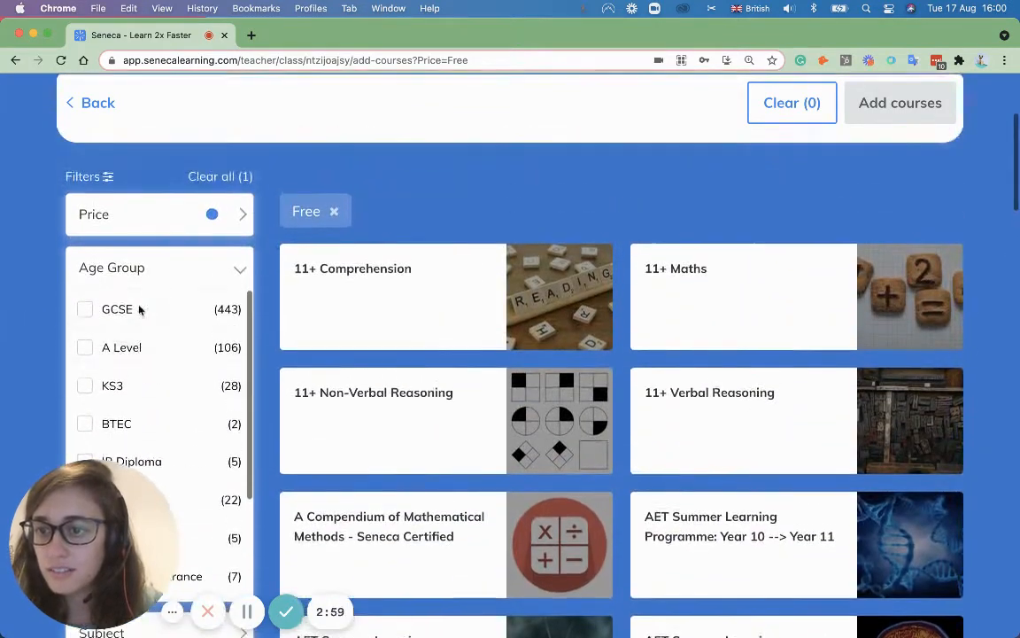
click(139, 309)
scroll(53, 321, down, 5)
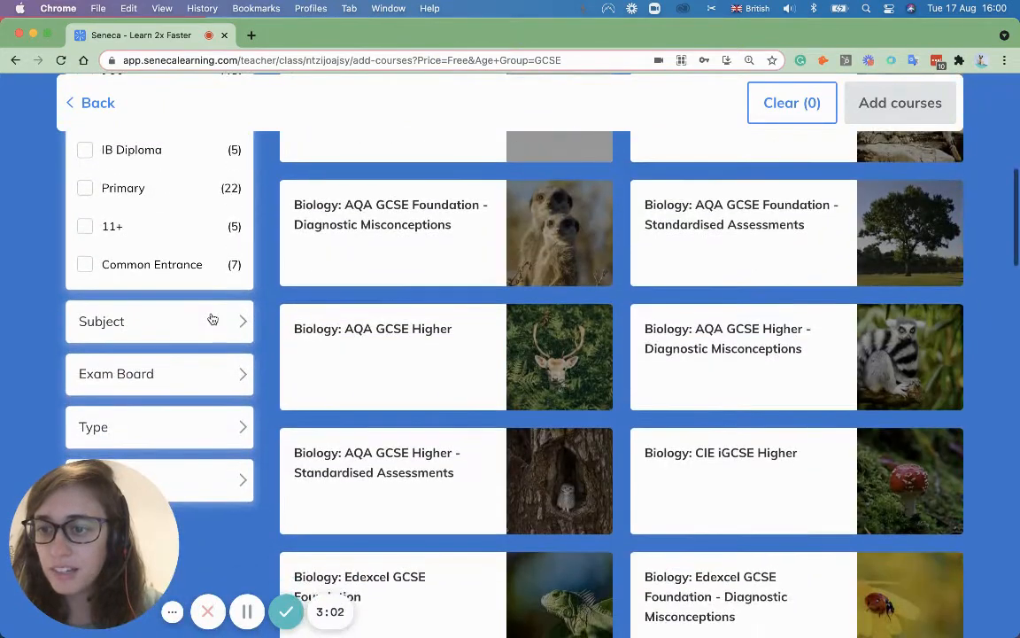
click(209, 320)
scroll(75, 296, down, 3)
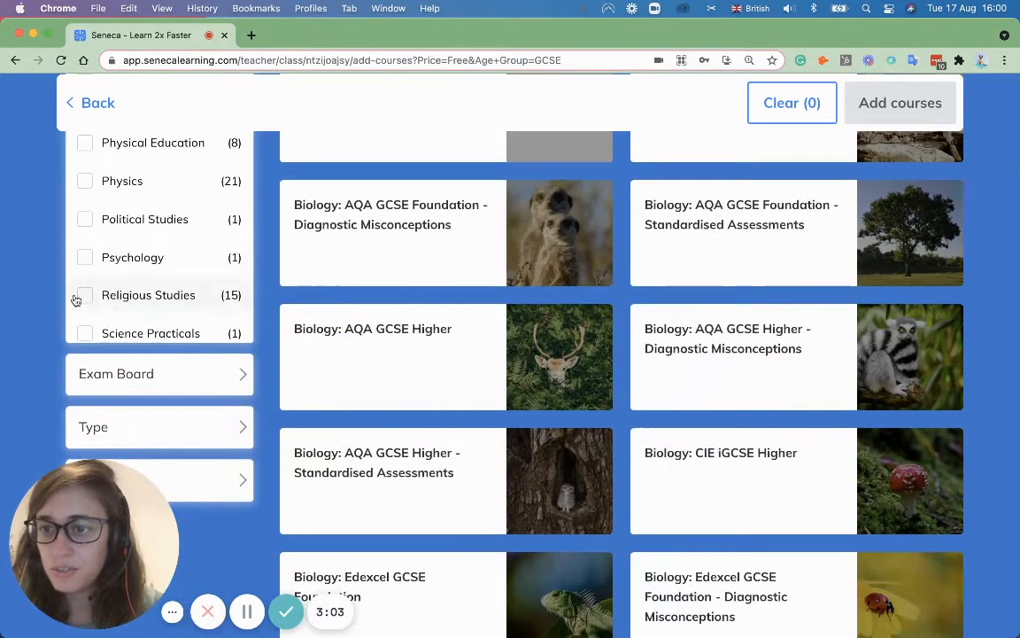
scroll(123, 272, up, 1)
scroll(123, 272, up, 5)
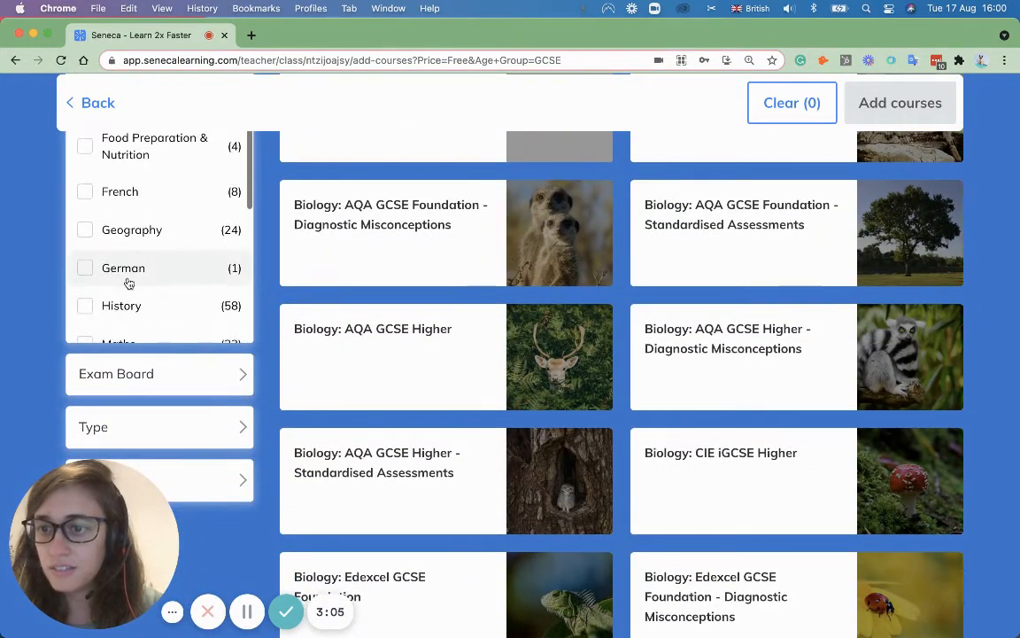
click(85, 304)
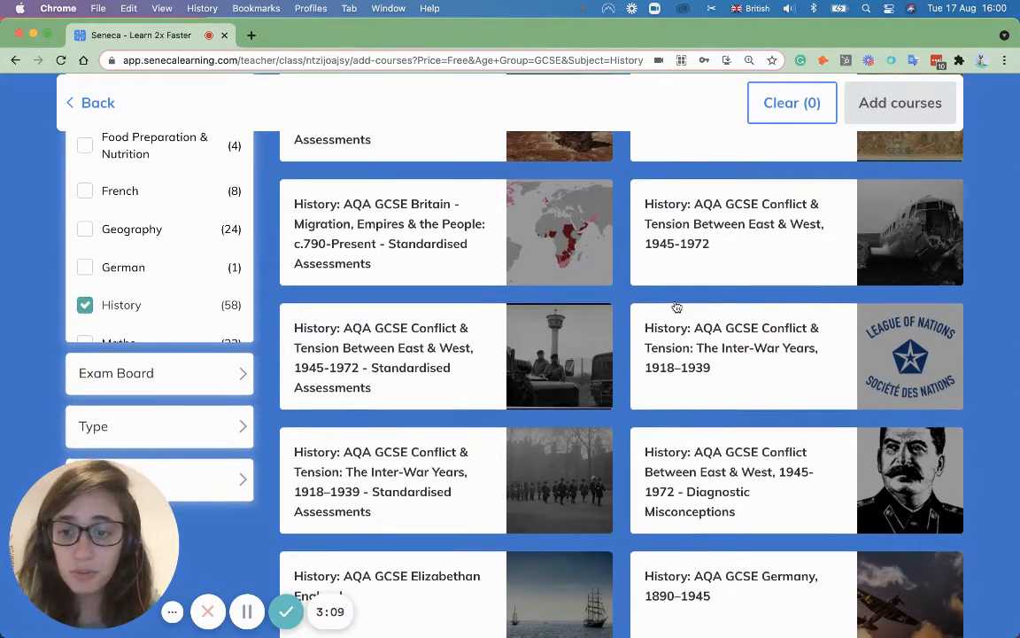
Step: Add Inter-War Years Assessments, Britain Migration and American West courses to the class
scroll(644, 310, down, 2)
click(465, 387)
scroll(660, 365, up, 8)
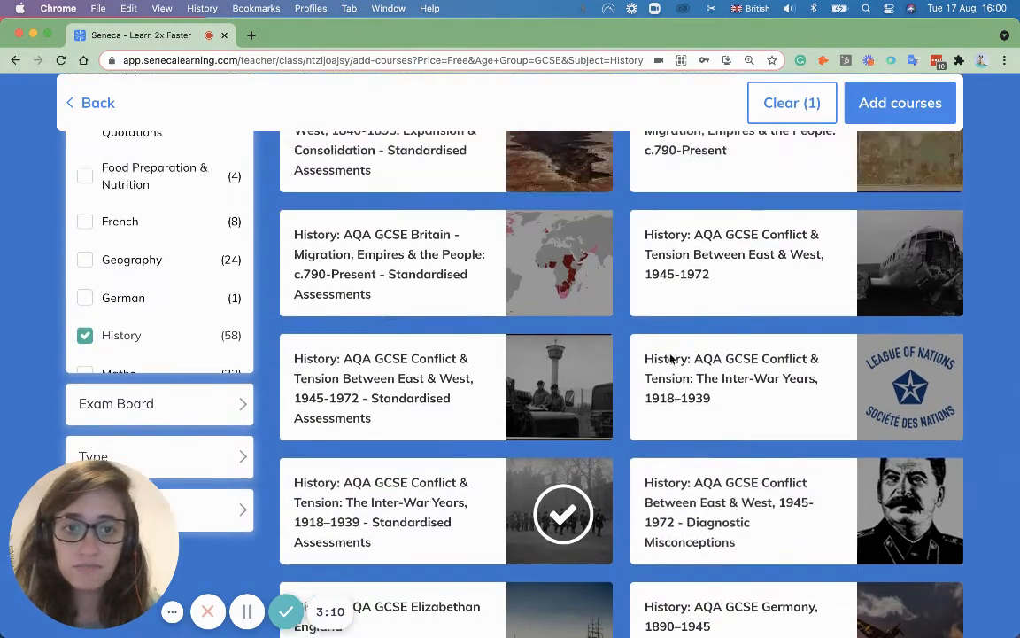
click(667, 319)
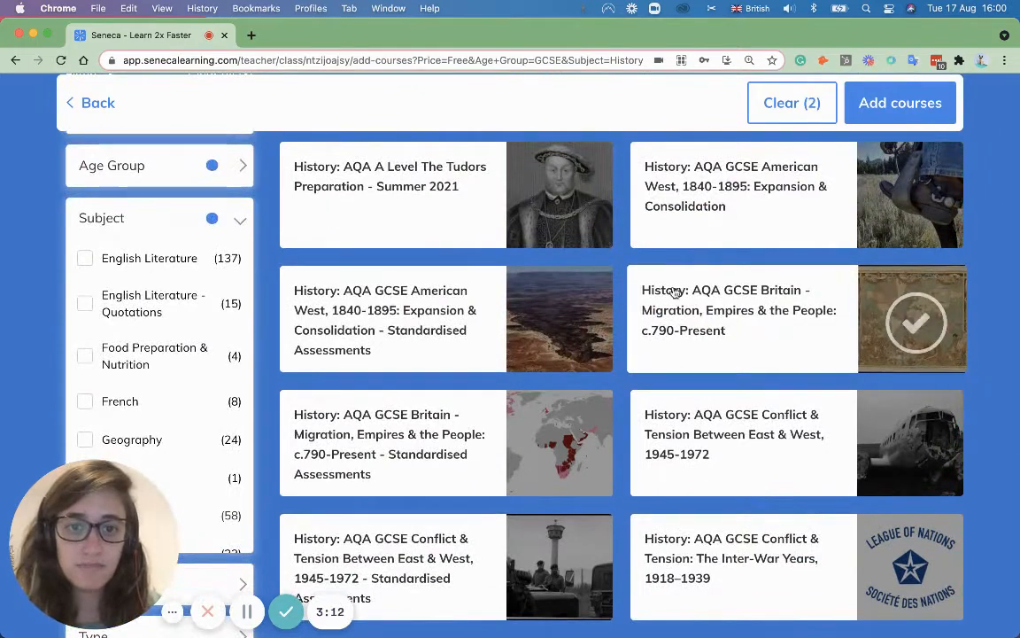
click(717, 210)
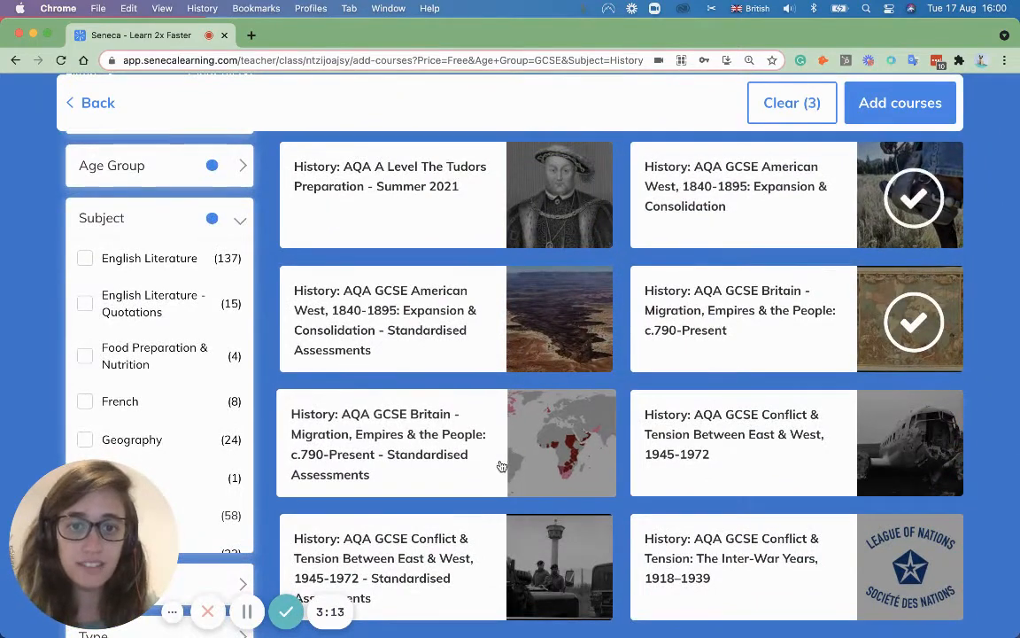
click(897, 108)
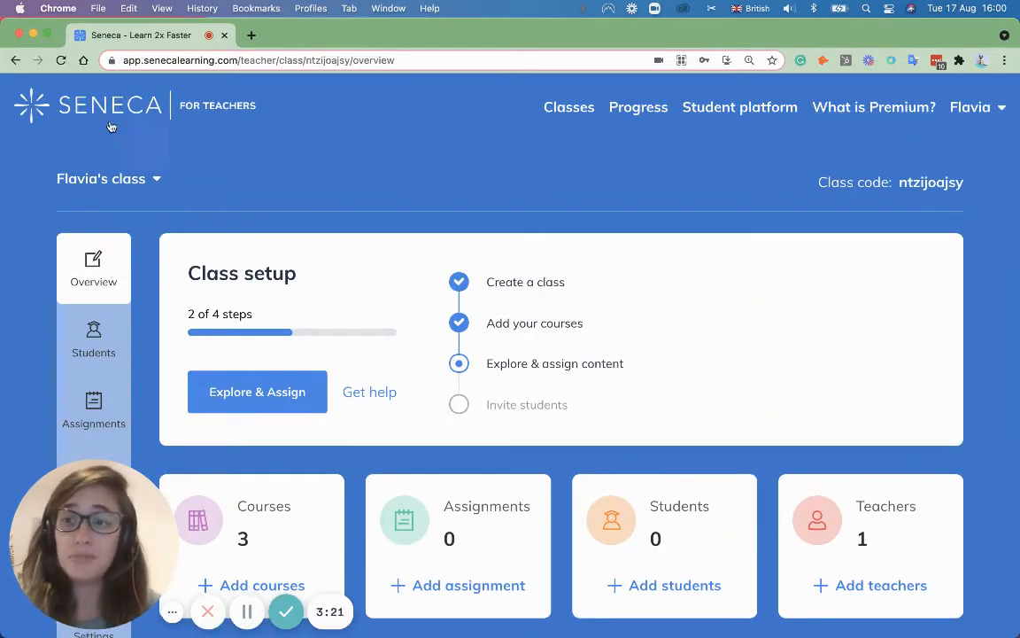
click(89, 175)
click(382, 197)
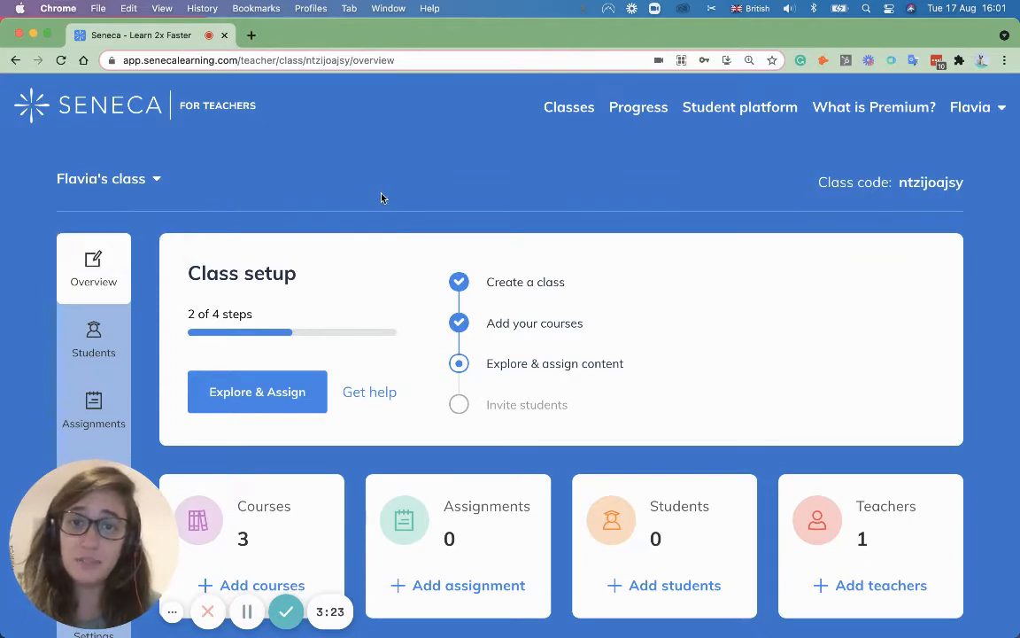
scroll(363, 191, down, 4)
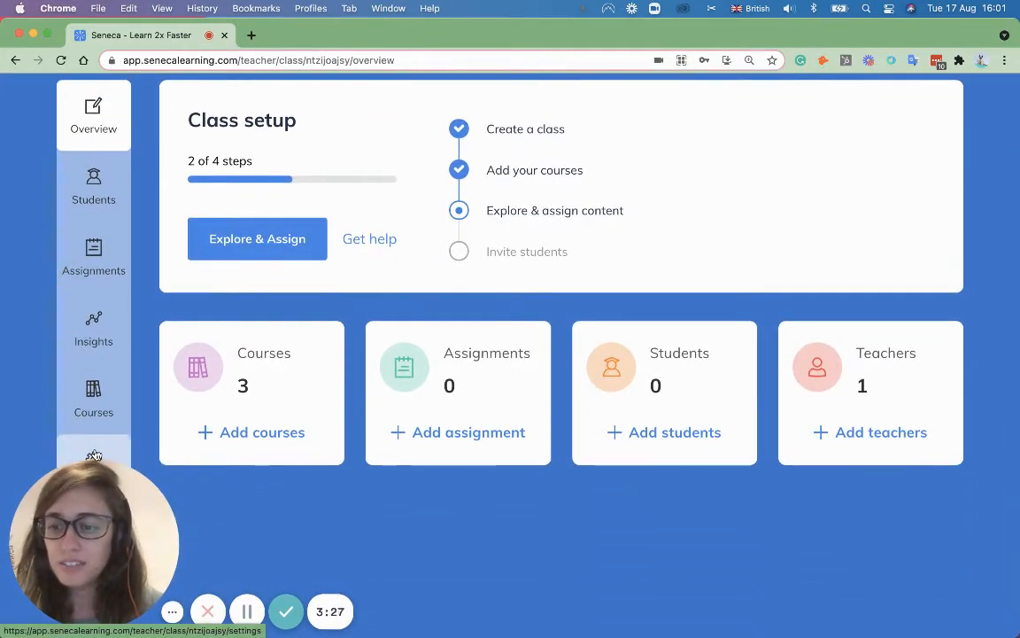
Step: Change the class name to 'Y11 A' in Settings, save, and return to Overview
click(94, 456)
drag(310, 220, 188, 221)
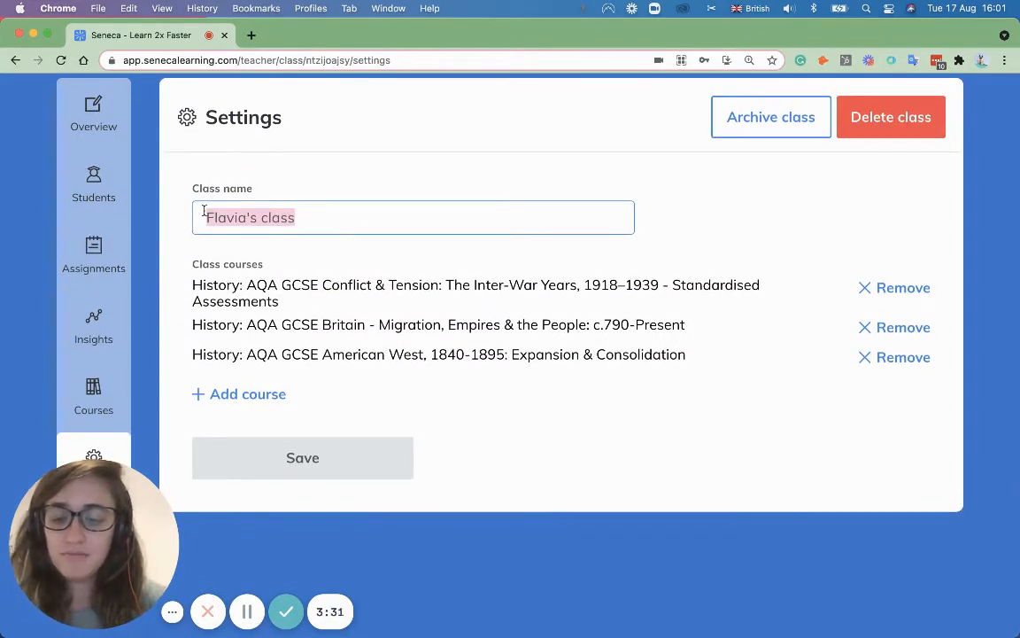
text(Y11 A)
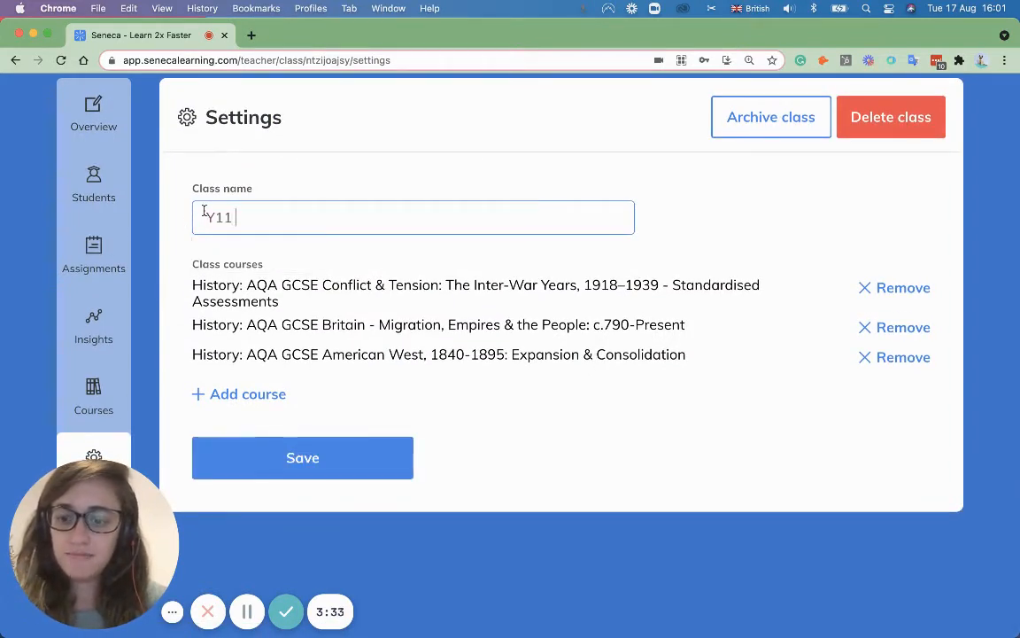
click(310, 457)
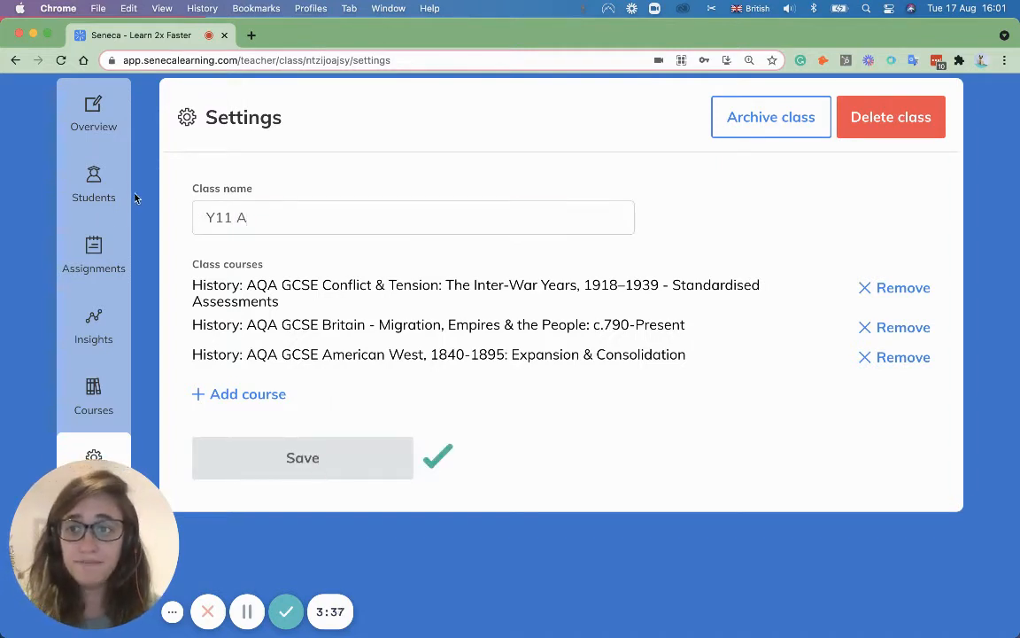
click(96, 124)
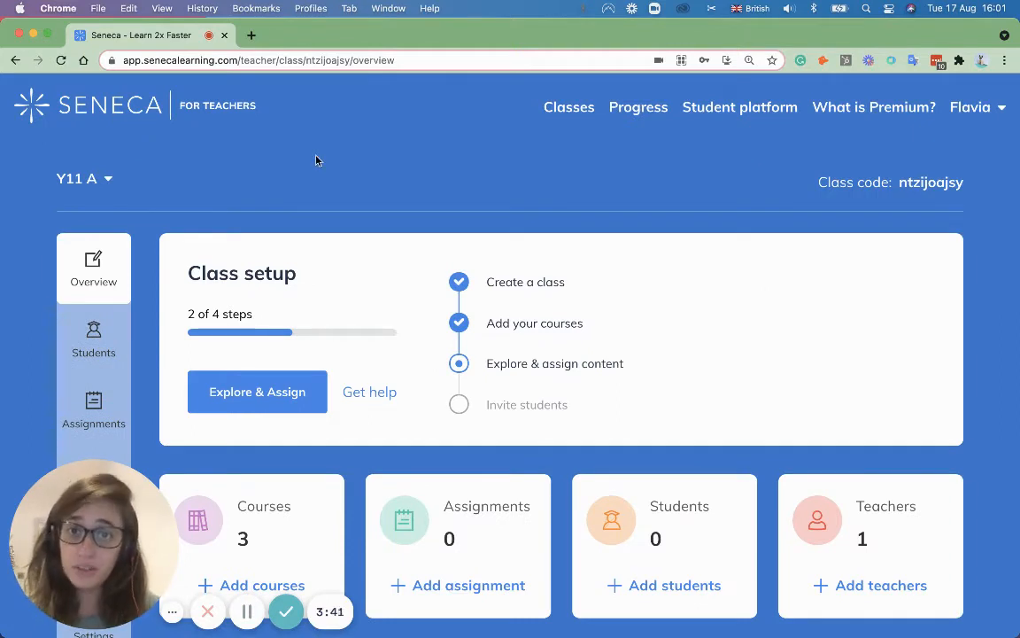
Step: Create a second class named 'Year 11 B' from the Classes list, closing the survey popup
click(568, 115)
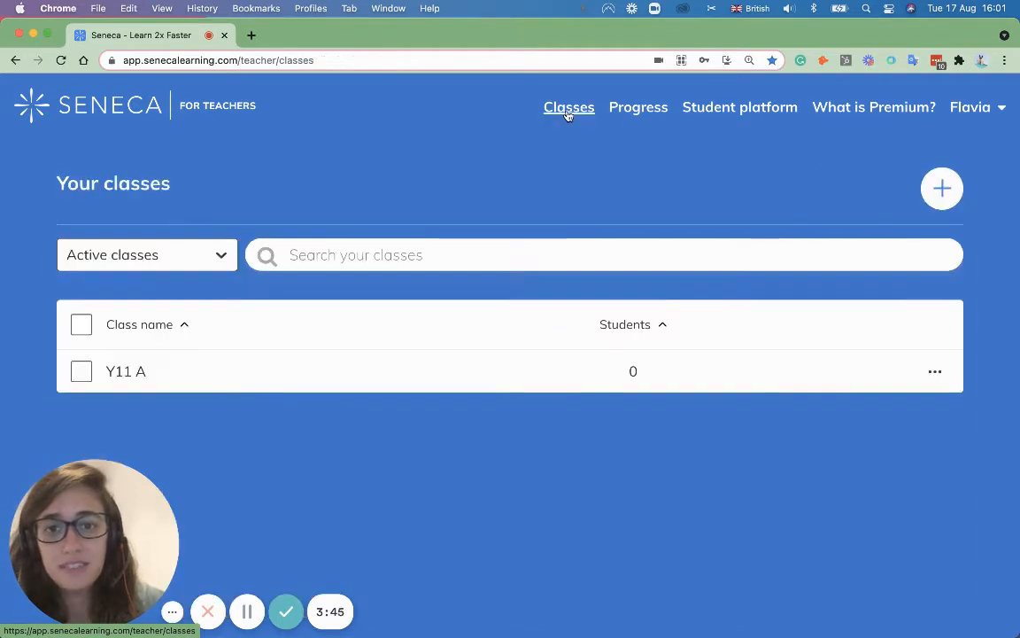
click(939, 190)
click(429, 329)
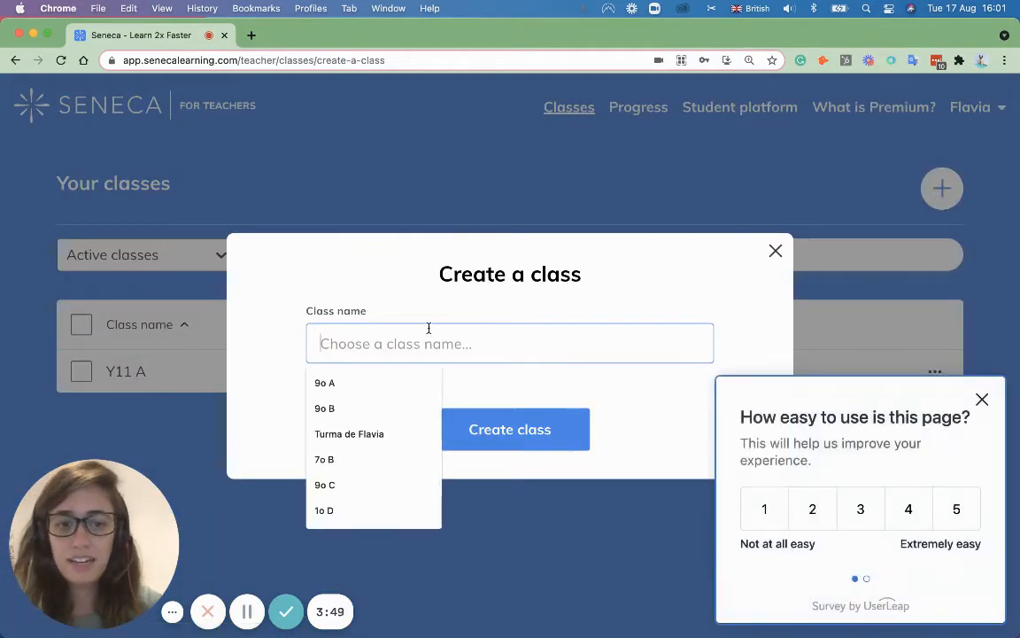
text(Year 11 B)
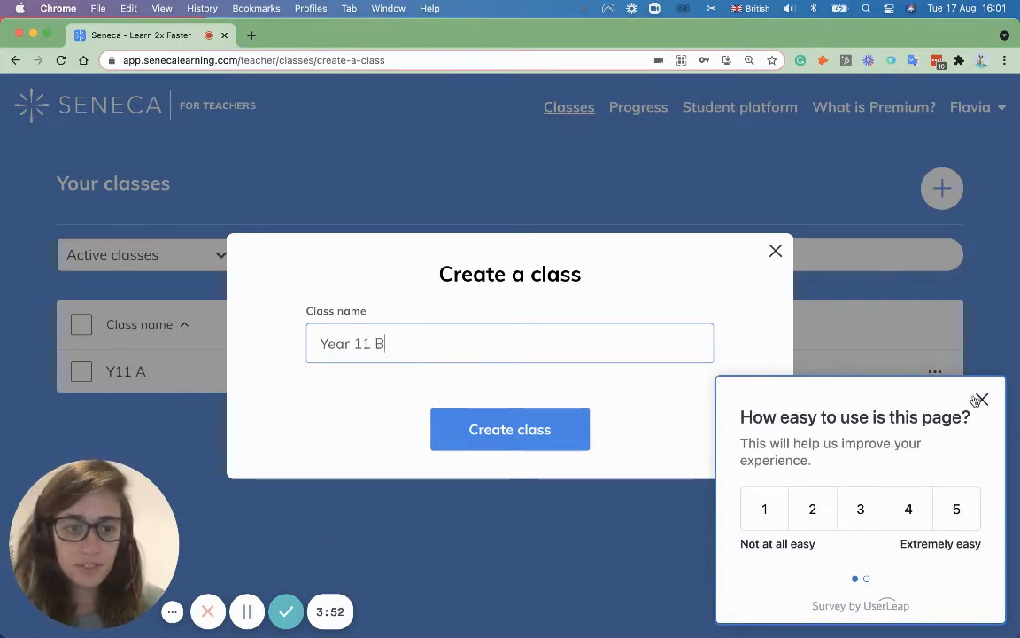
click(981, 400)
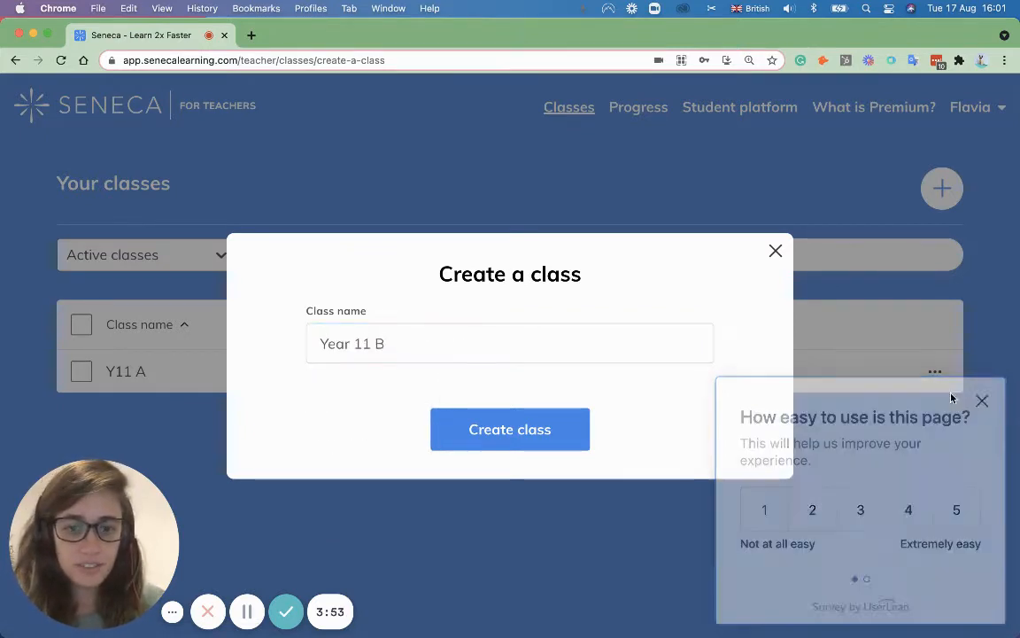
click(525, 430)
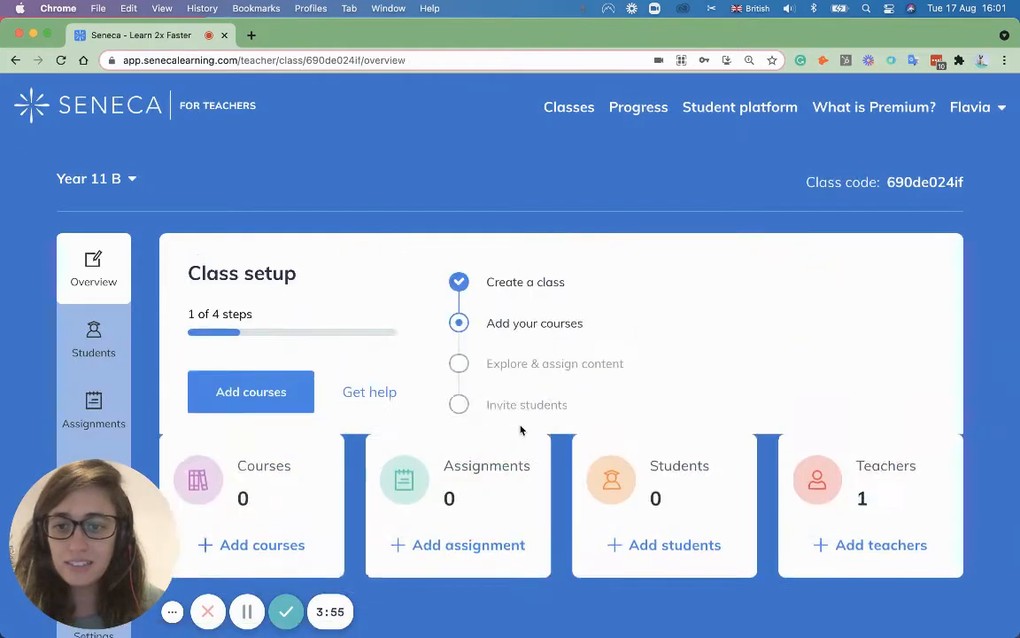
Step: Add Biology: AQA GCSE Foundation and AQA A Level Preparation - Summer 2021 to Year 11 B
scroll(483, 450, down, 1)
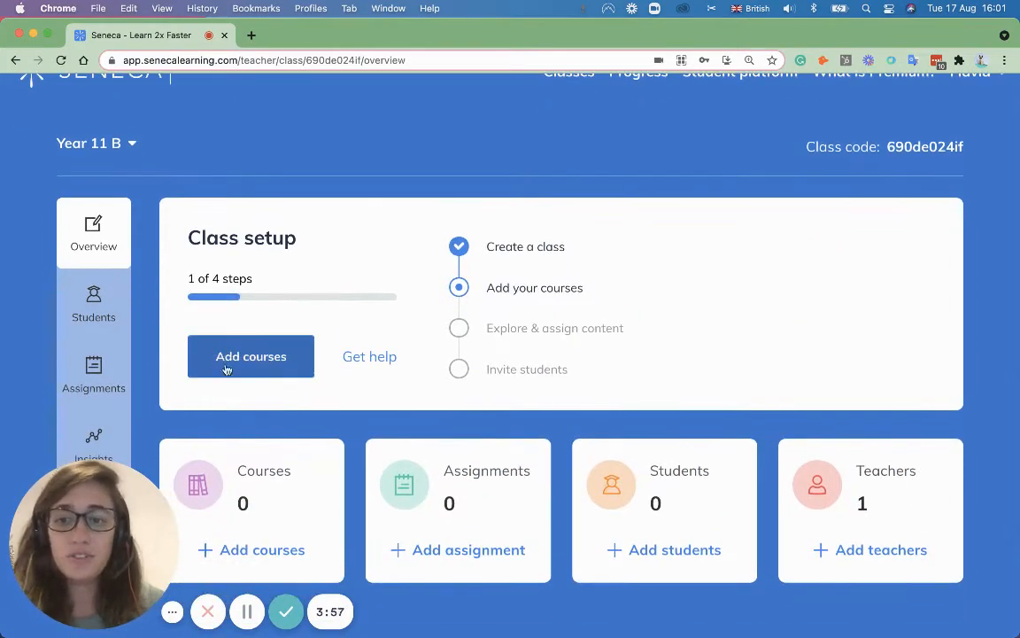
click(236, 366)
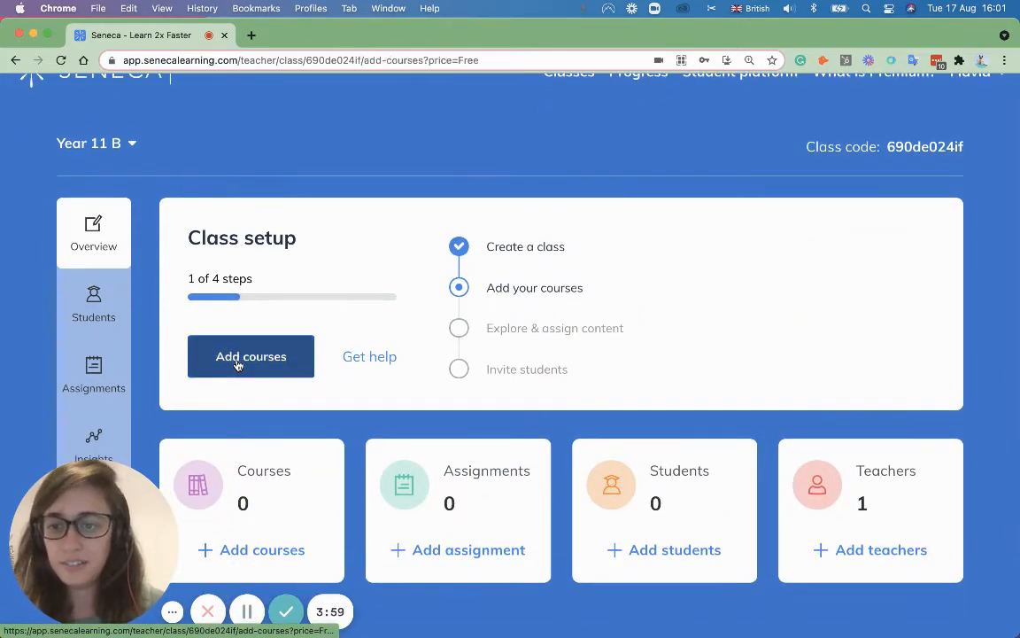
scroll(489, 412, down, 5)
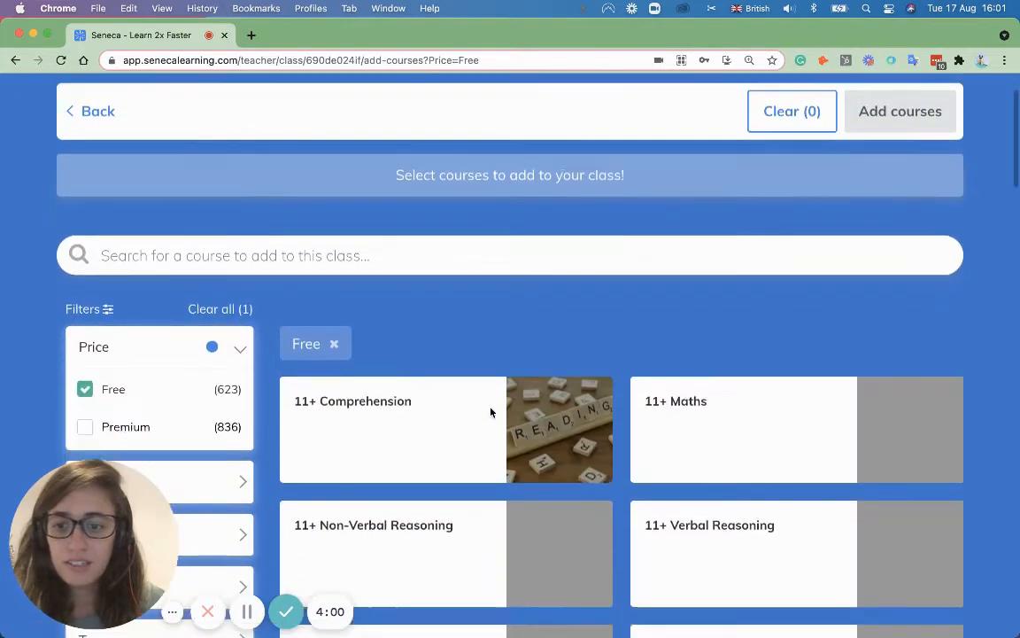
scroll(491, 413, down, 1)
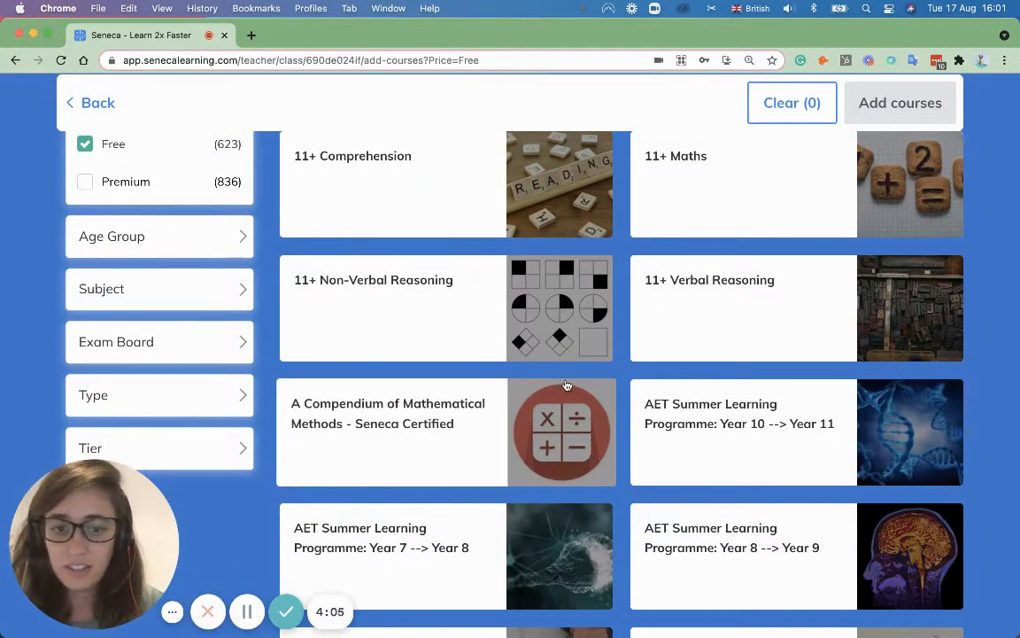
scroll(568, 390, down, 10)
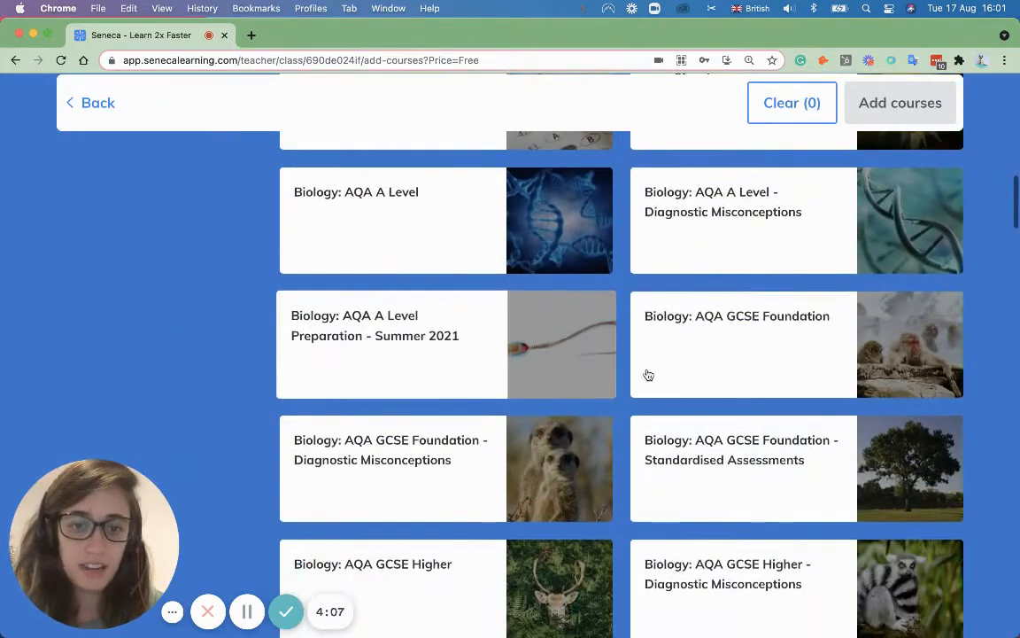
click(729, 360)
click(361, 329)
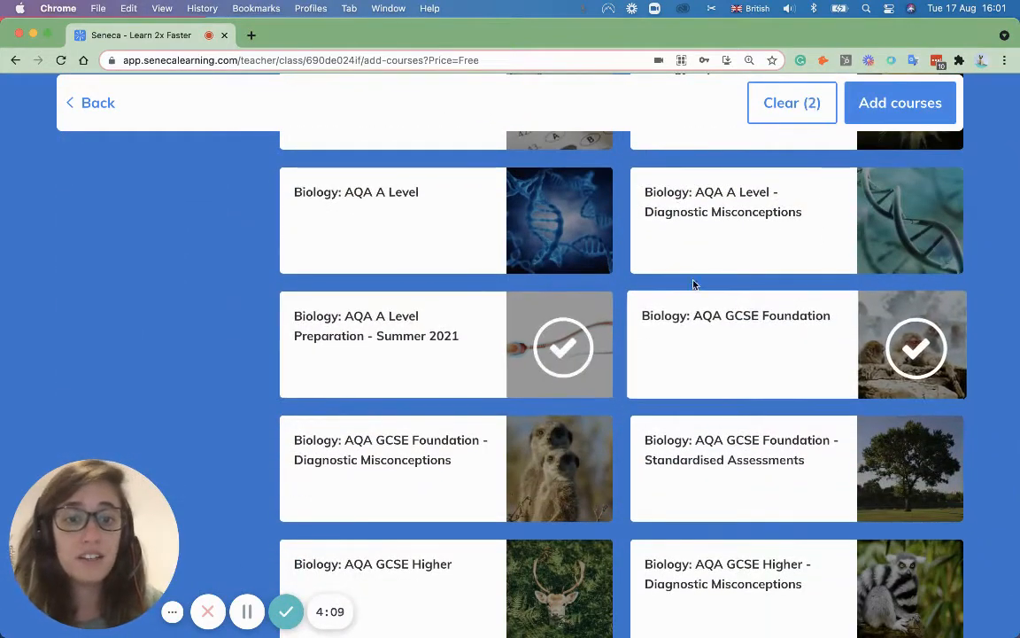
click(925, 103)
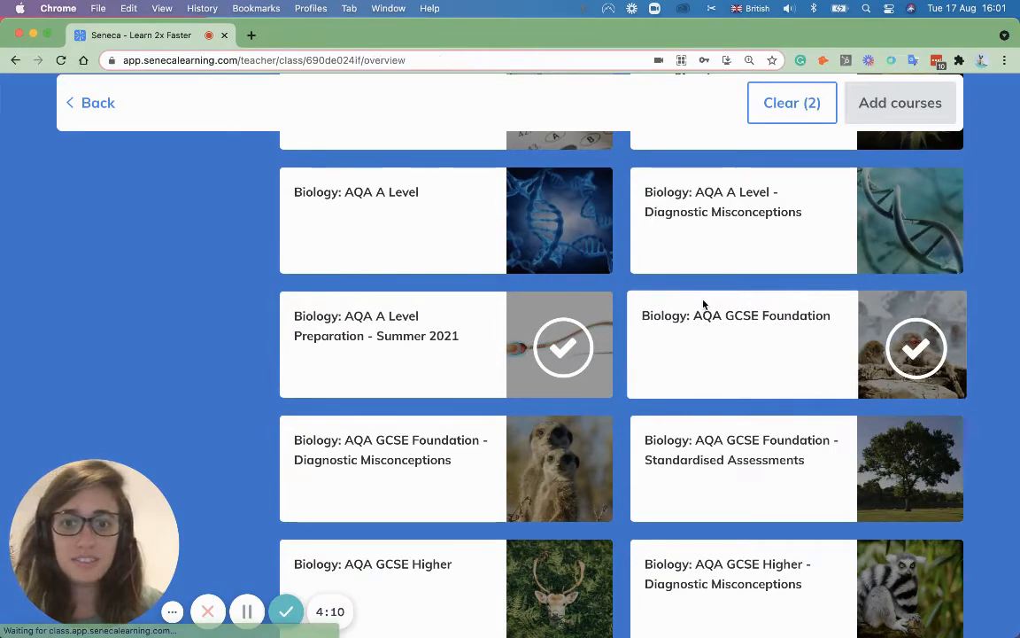
Step: Return to the Classes list showing Y11 A and Year 11 B
scroll(687, 312, down, 1)
scroll(680, 316, up, 1)
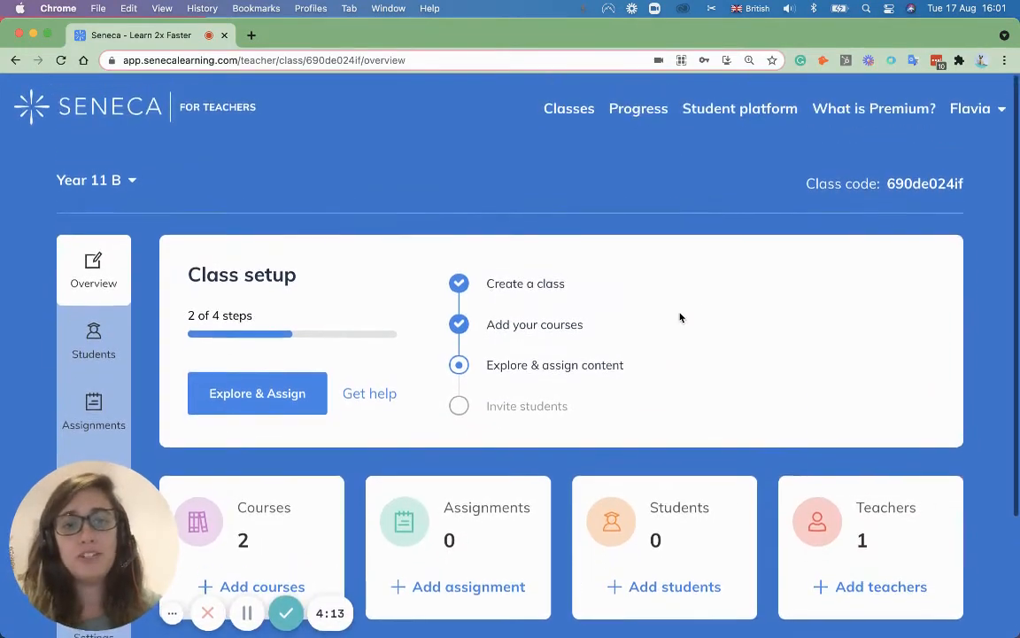
click(568, 106)
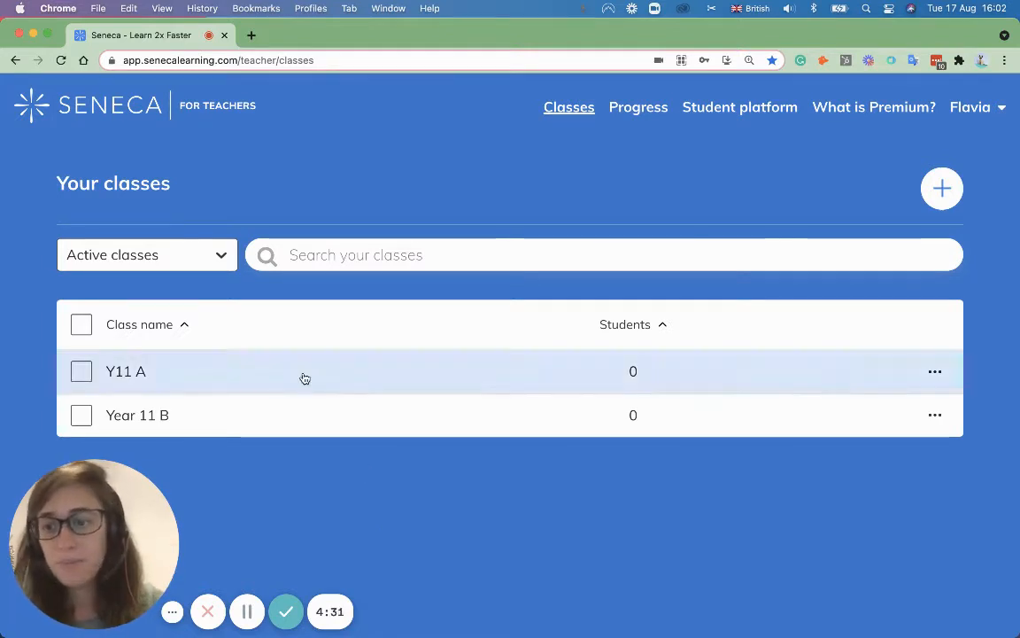
Step: Start a Y11 A assignment via Explore & Assign on the American West course
click(133, 379)
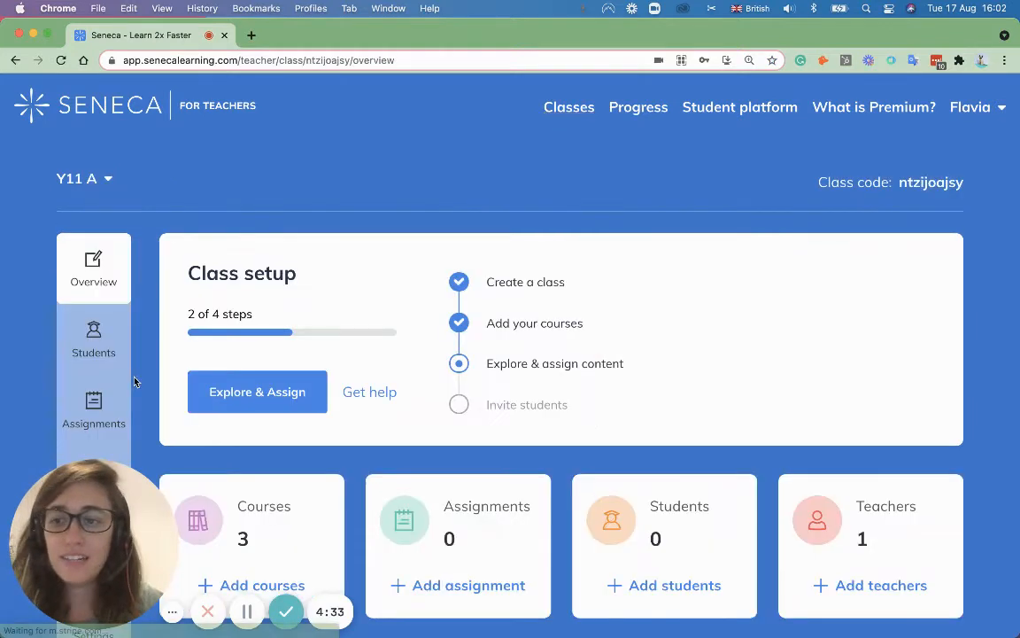
scroll(328, 363, down, 2)
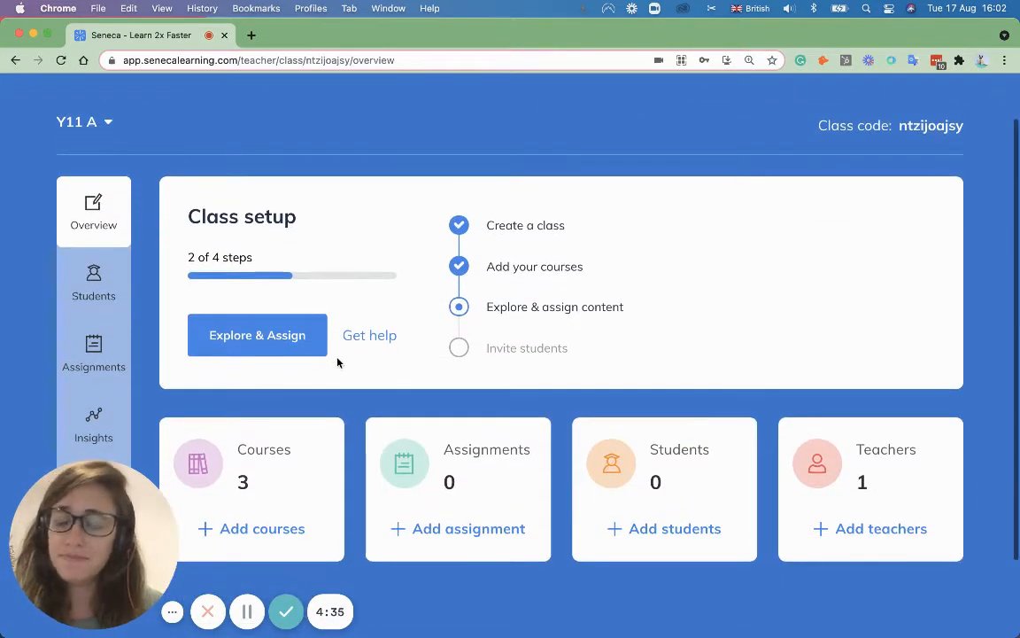
click(232, 345)
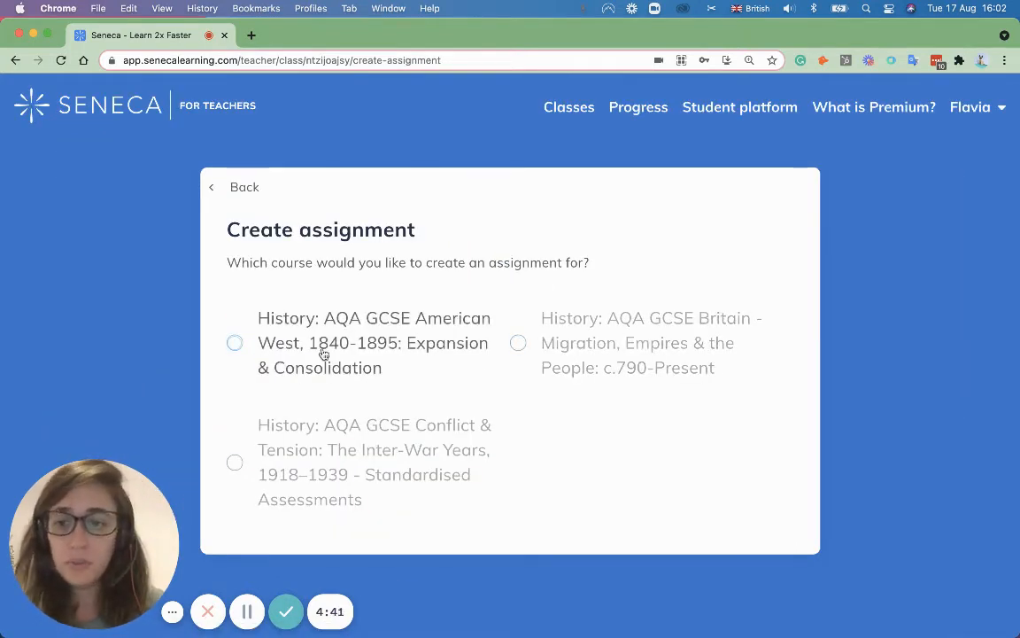
click(288, 350)
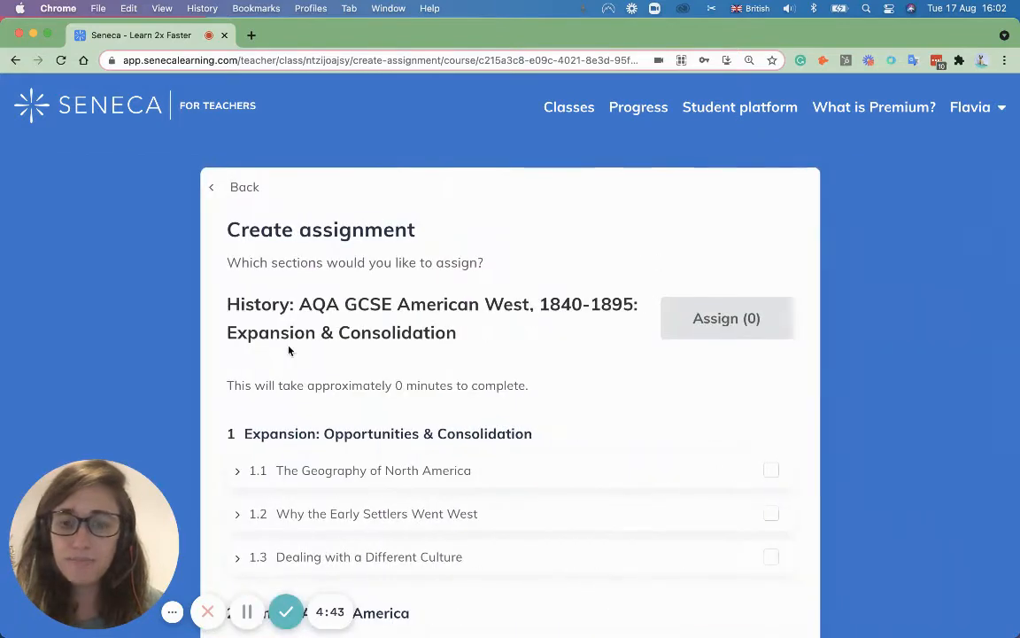
Step: Expand sections 1.2, 1.3 and 2.1 to list their lessons
scroll(375, 386, down, 5)
click(275, 253)
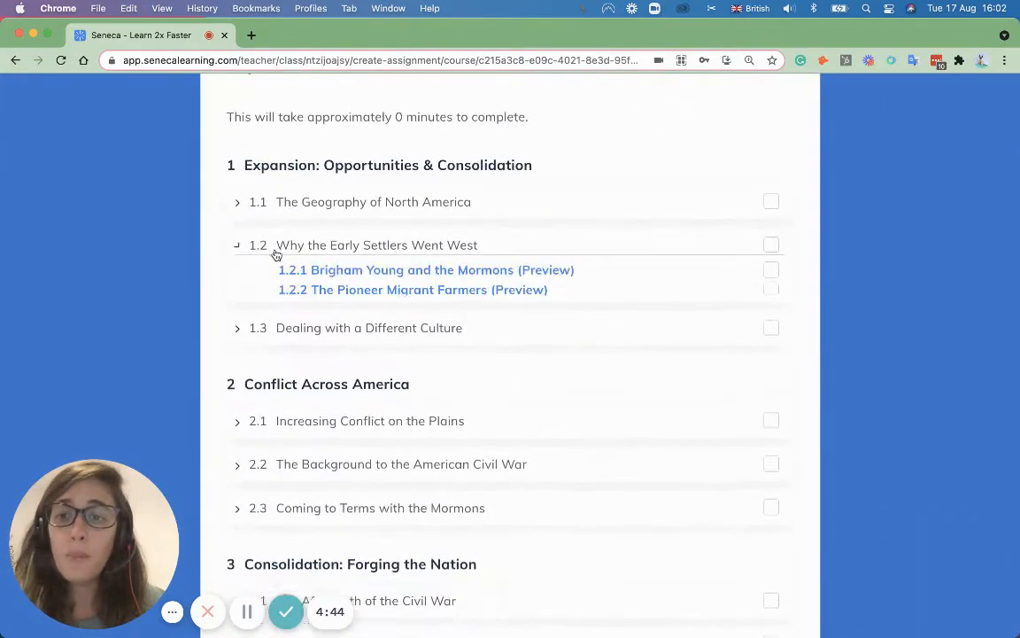
click(288, 413)
scroll(291, 413, down, 5)
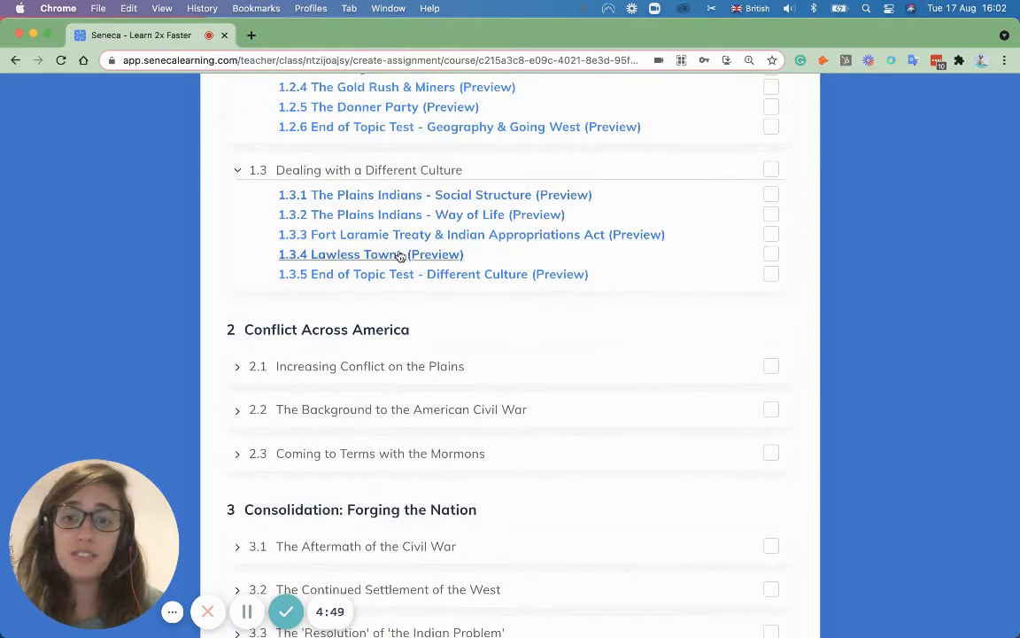
click(328, 370)
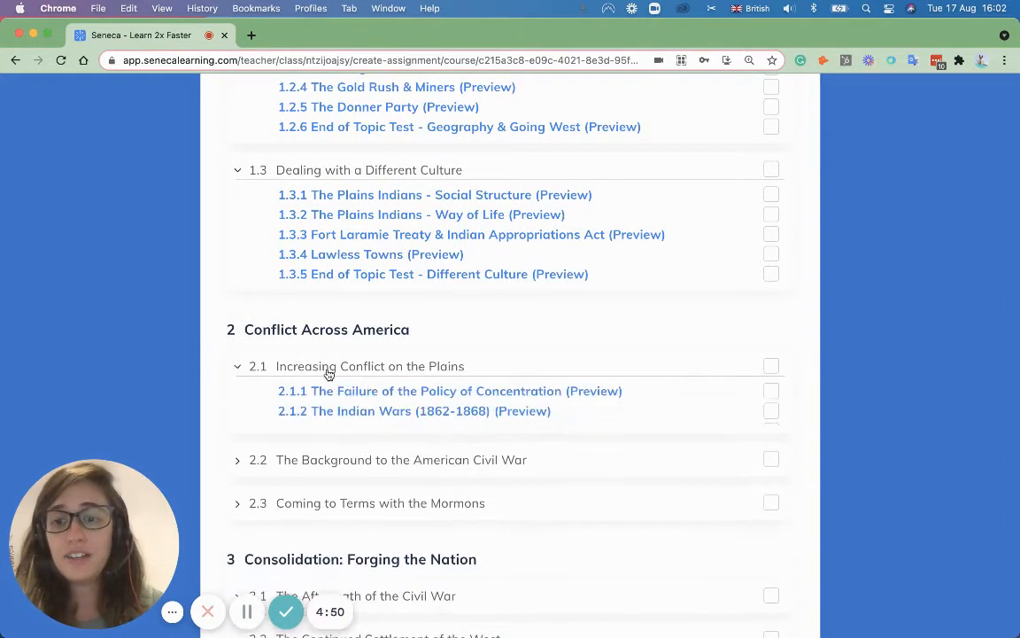
Step: Preview lesson 1.3.3 Fort Laramie Treaty, stepping through cards and answering the map question with West
click(631, 236)
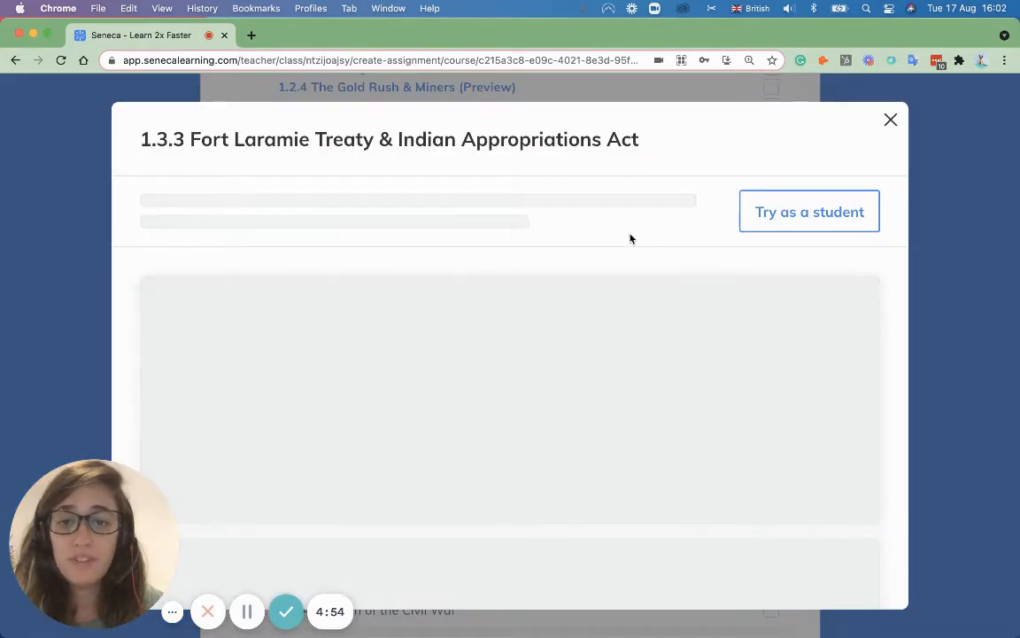
scroll(638, 297, down, 3)
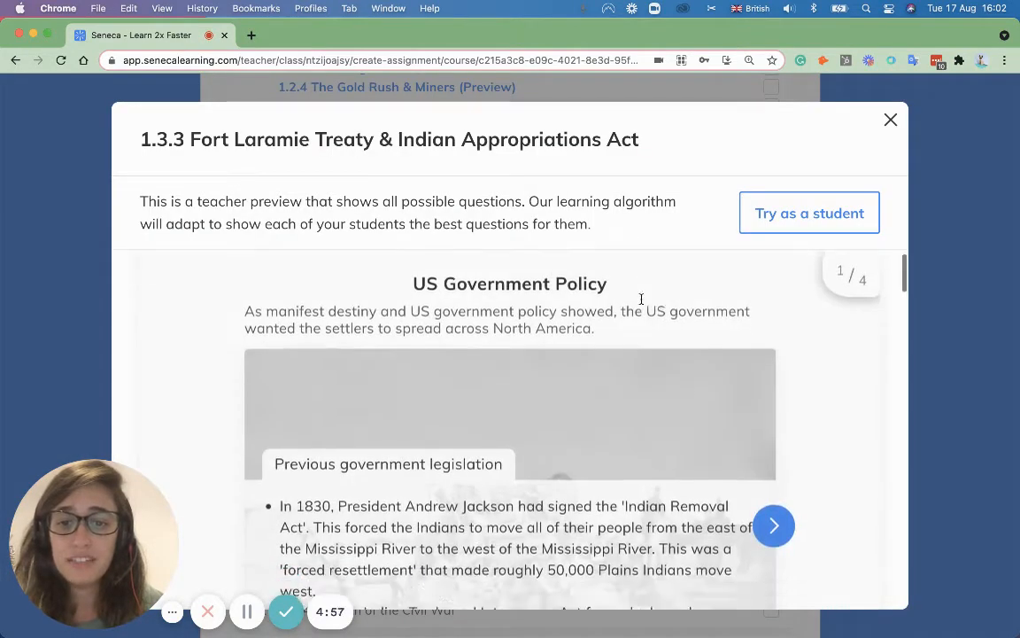
click(774, 425)
click(774, 427)
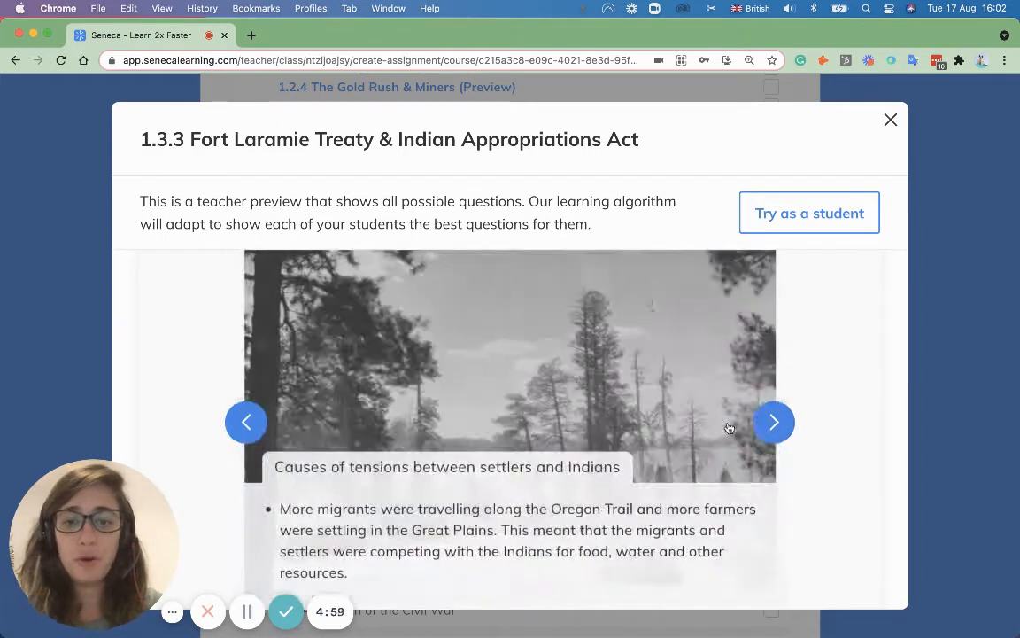
click(775, 423)
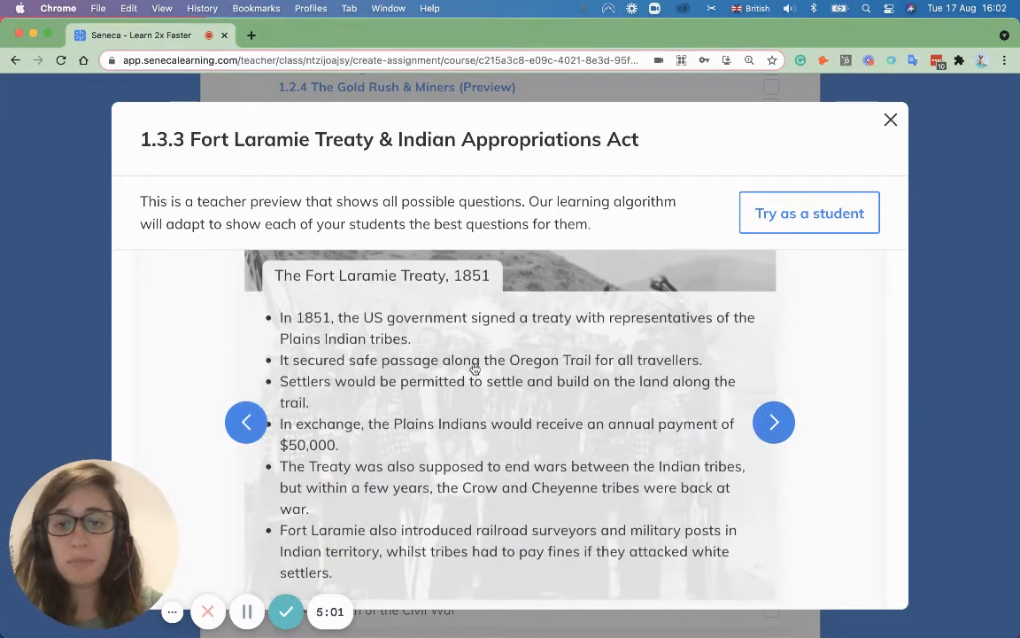
scroll(474, 369, down, 5)
scroll(474, 368, down, 6)
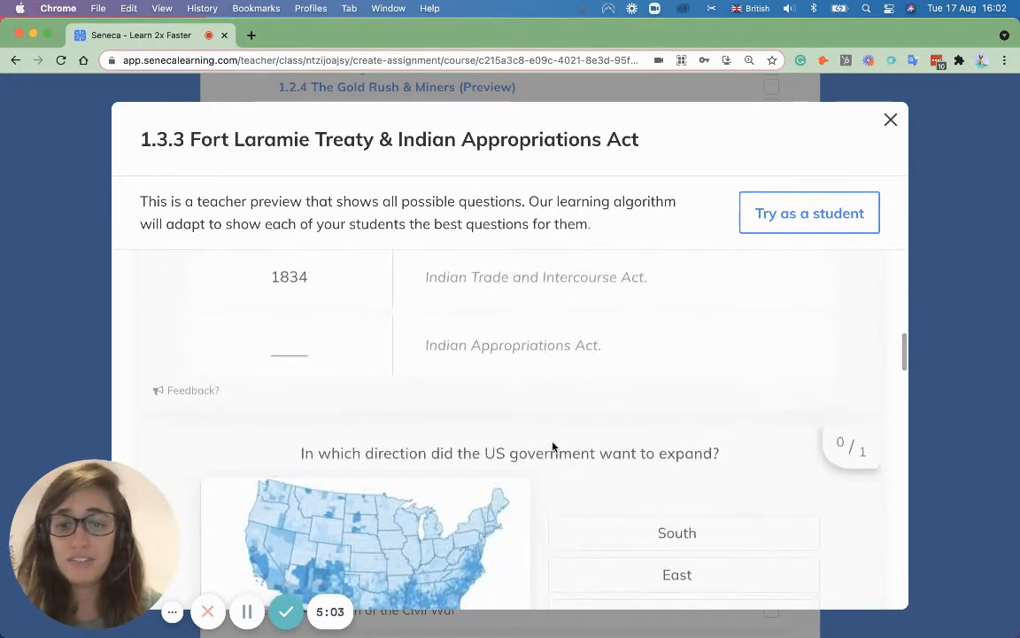
click(651, 454)
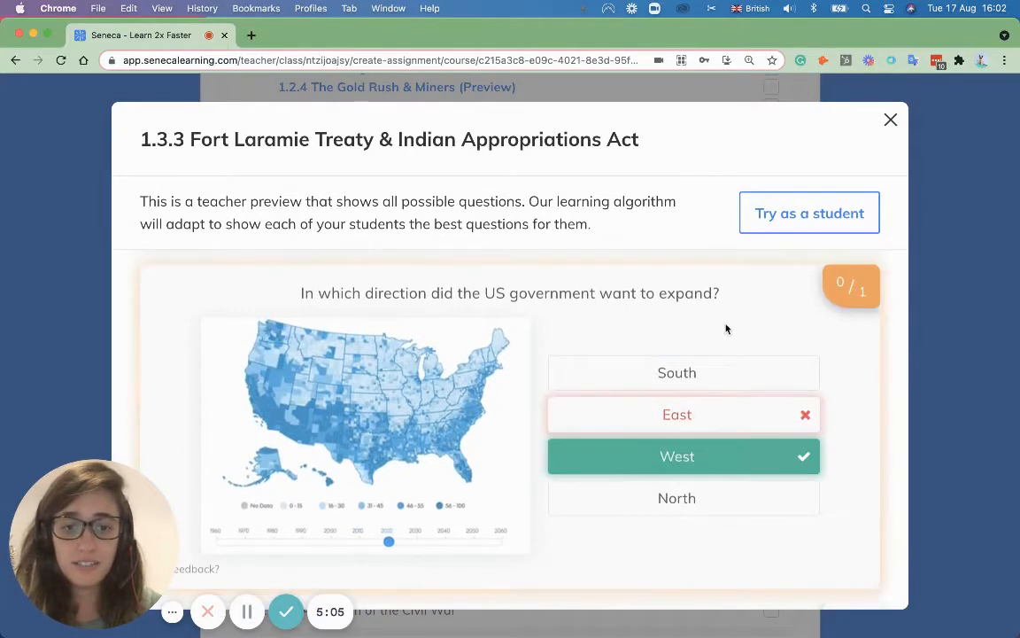
scroll(666, 401, down, 3)
scroll(665, 401, down, 10)
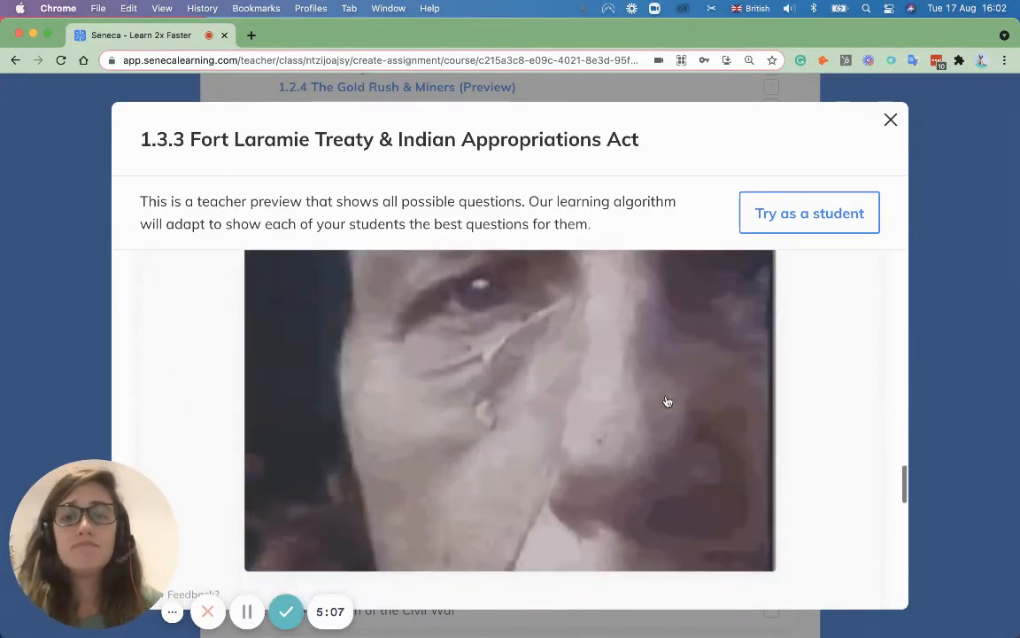
click(890, 120)
Step: Tick lessons 1.3.2–1.3.4 (about 9-15 minutes) and continue with Assign (3)
click(772, 215)
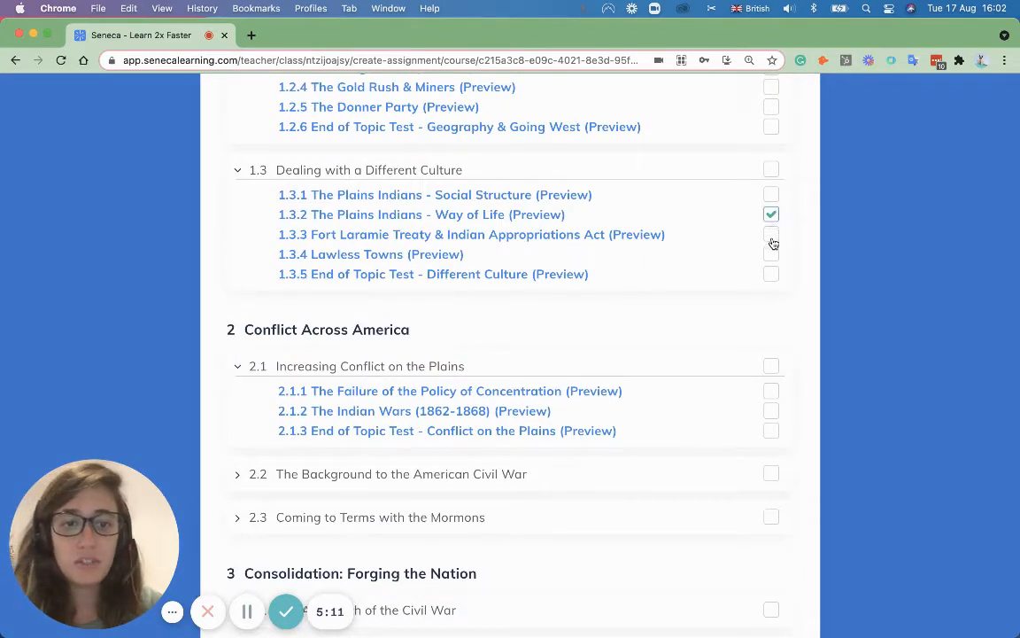
click(771, 234)
scroll(391, 335, up, 10)
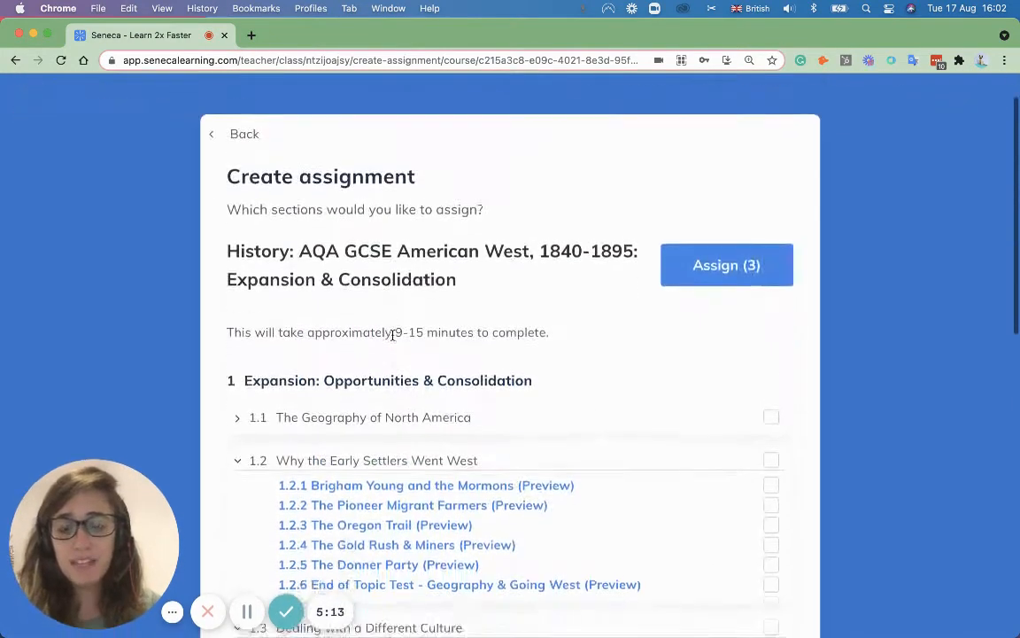
drag(392, 317, 466, 319)
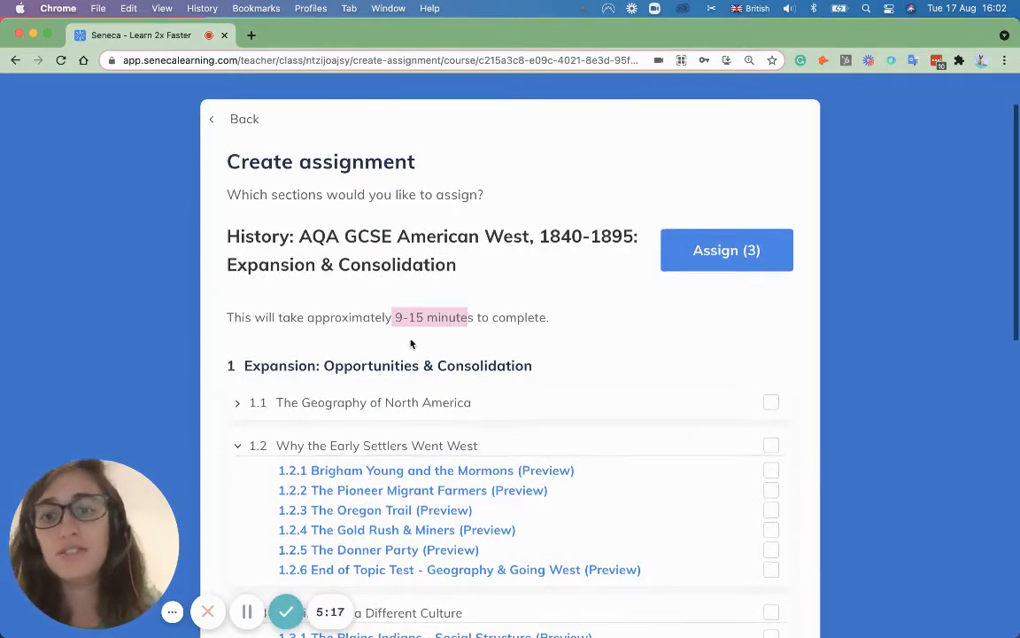
click(385, 319)
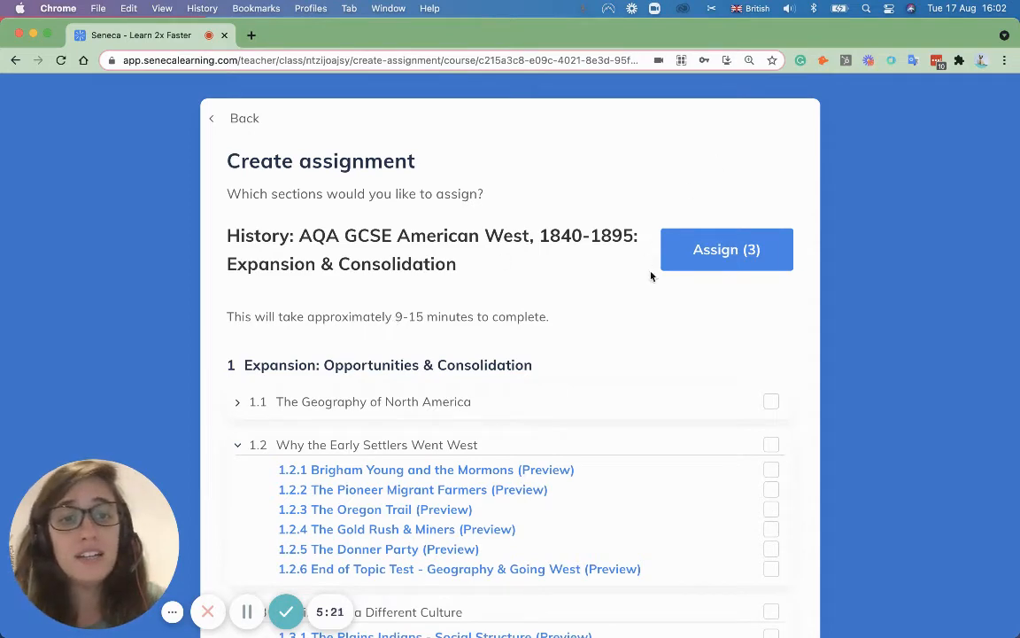
click(751, 249)
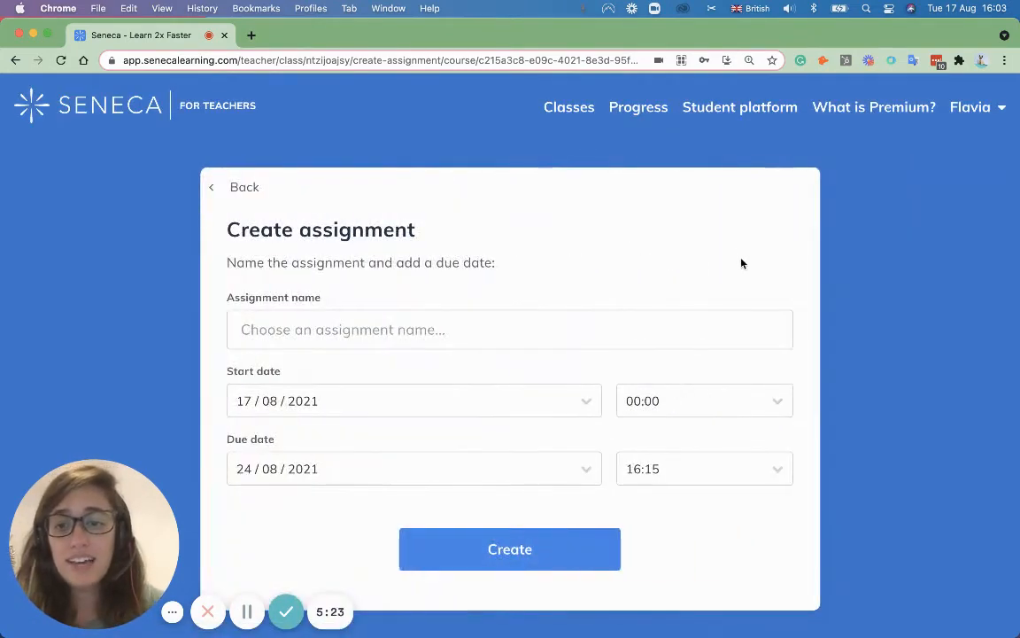
Step: Create the History 22 assignment, starting 17/08/2021 and due 24/08/2021 at 16:15
click(356, 325)
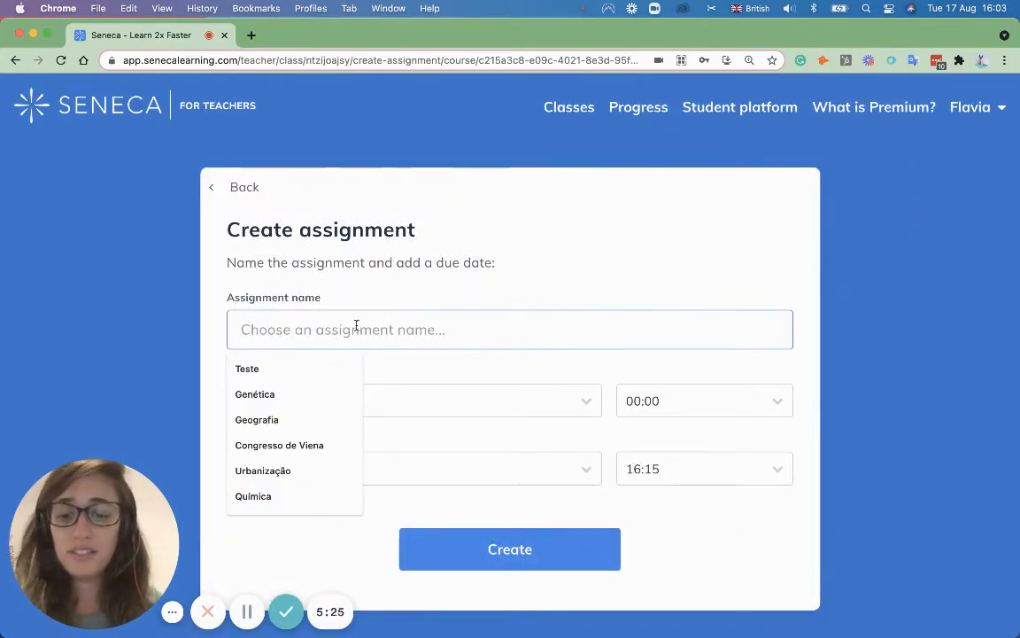
text(History 22)
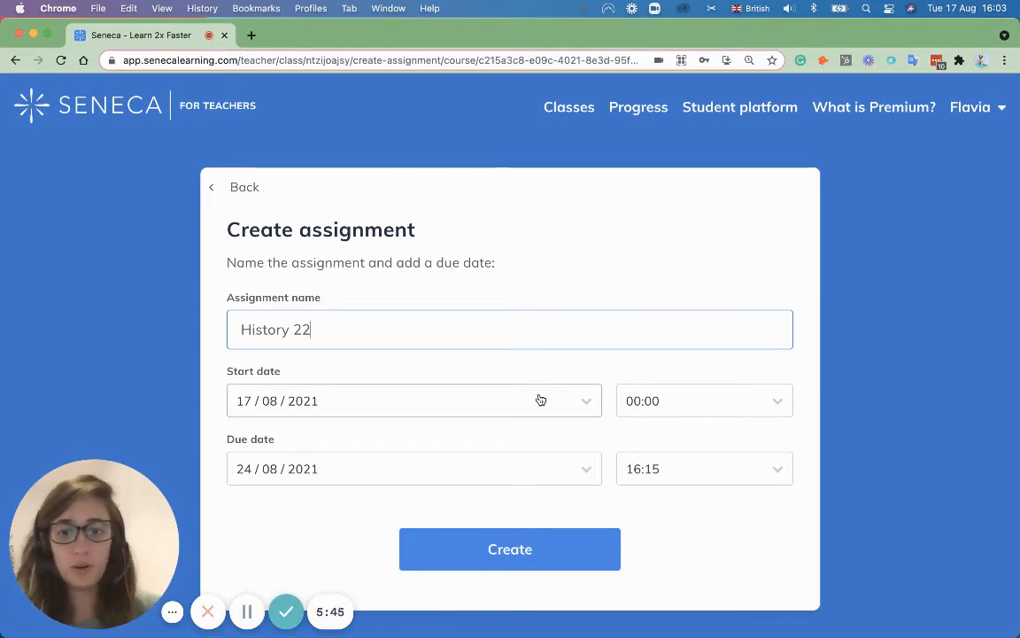
click(523, 549)
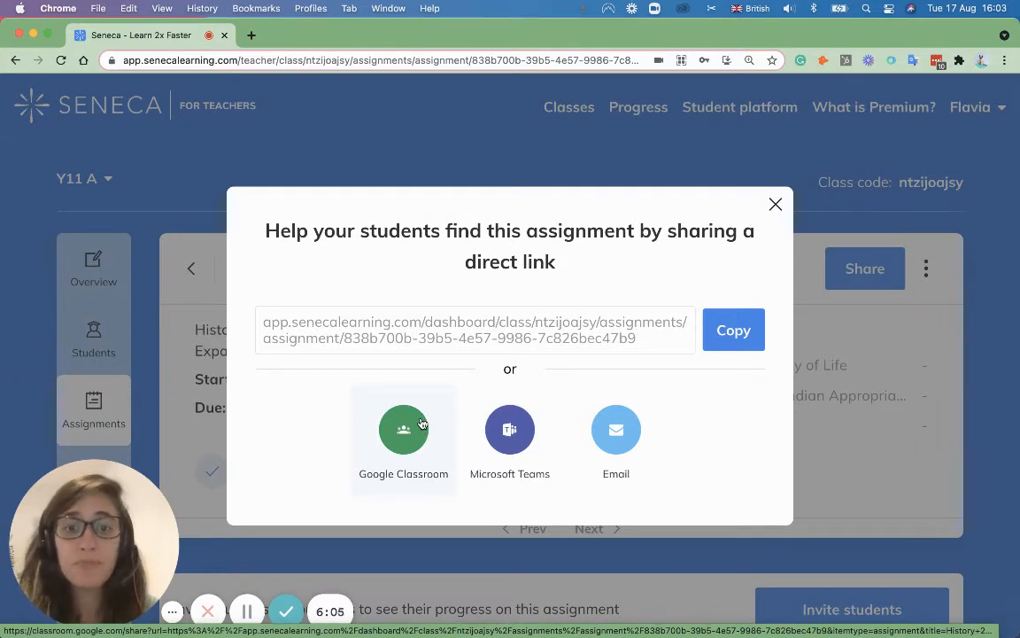
Step: Copy the assignment's direct link and send it to Google Classroom
click(738, 331)
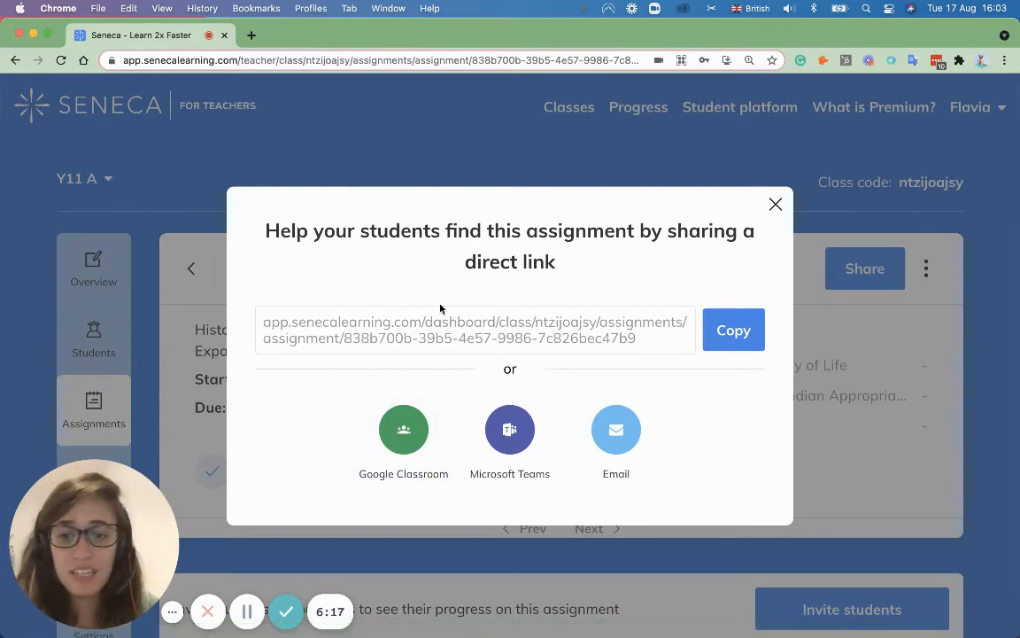
click(390, 437)
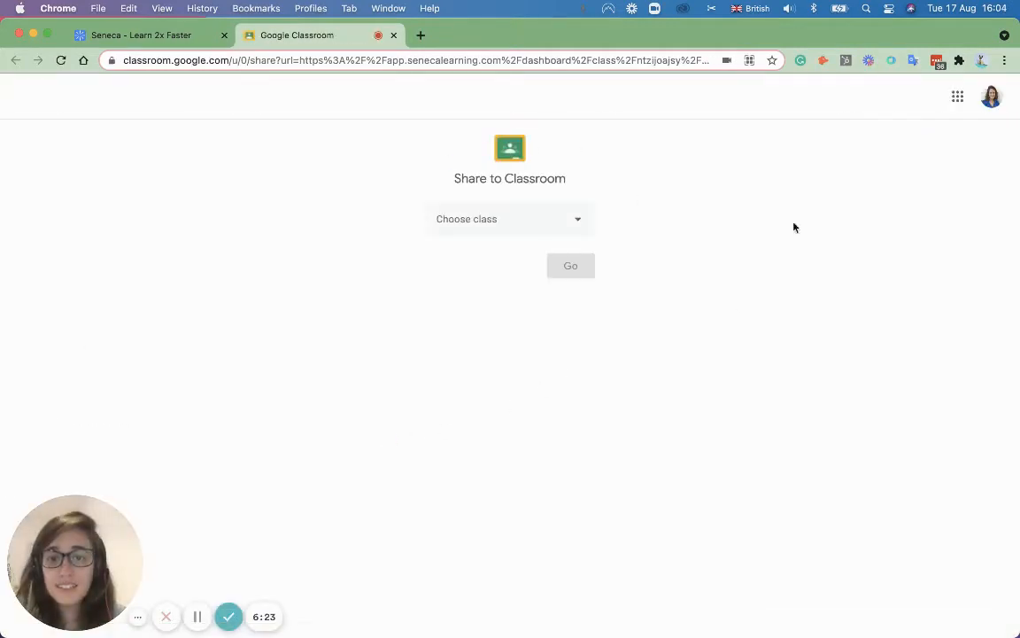
Step: Assign History 22 to Grade 8 A with instructions 'huehfuhwf', then return to Seneca
click(517, 221)
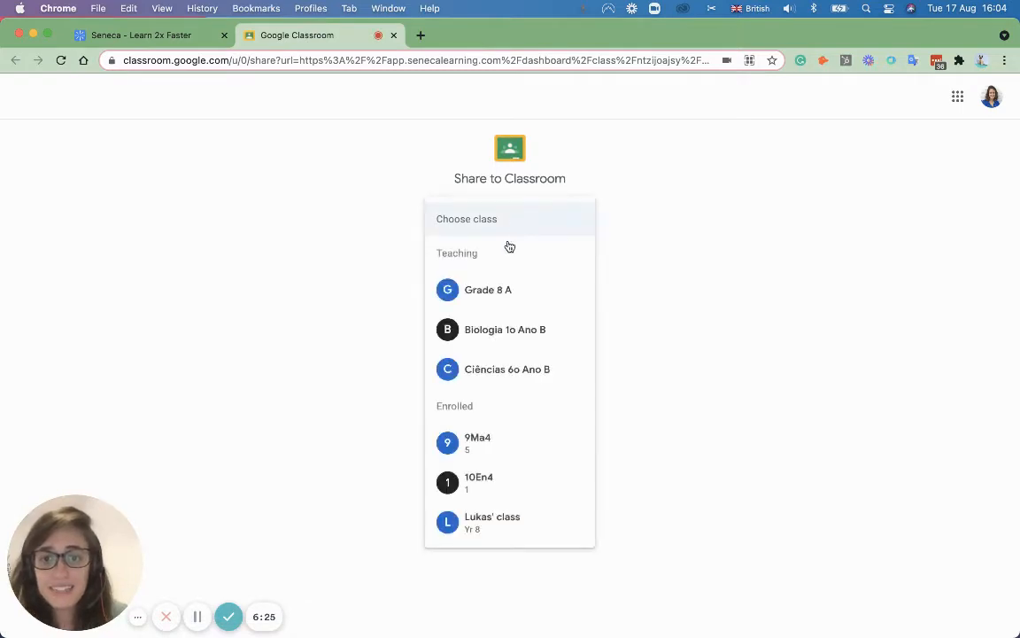
click(491, 295)
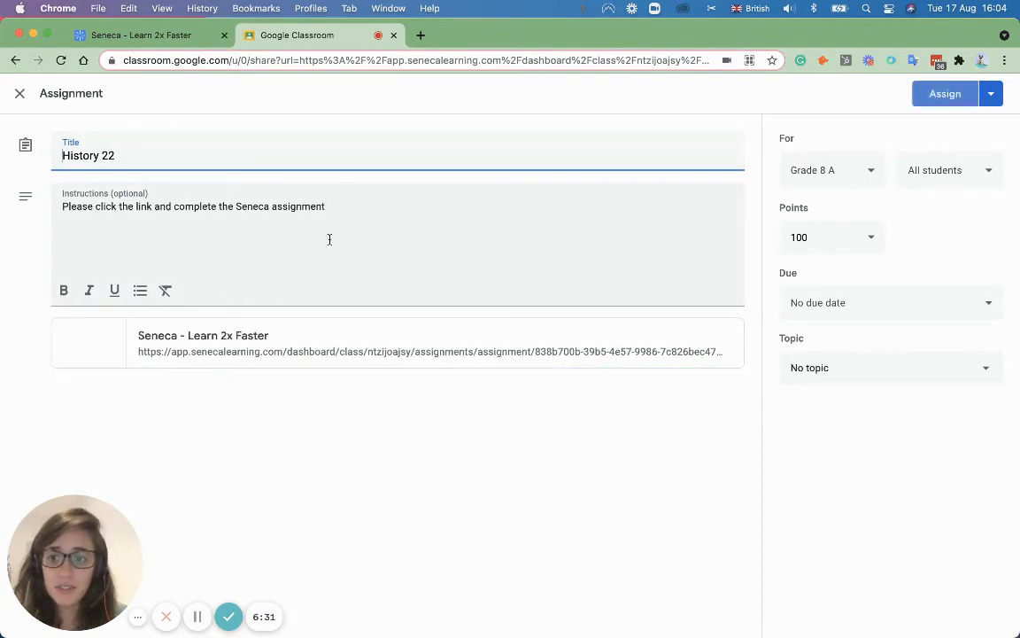
click(363, 213)
text(h)
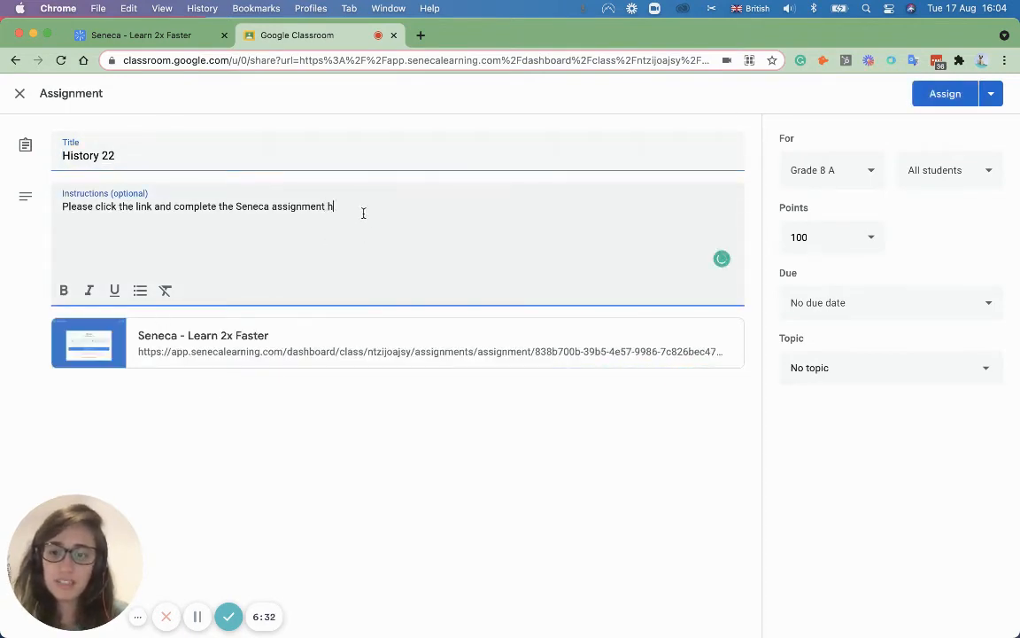
text(uehfuhwfwfw)
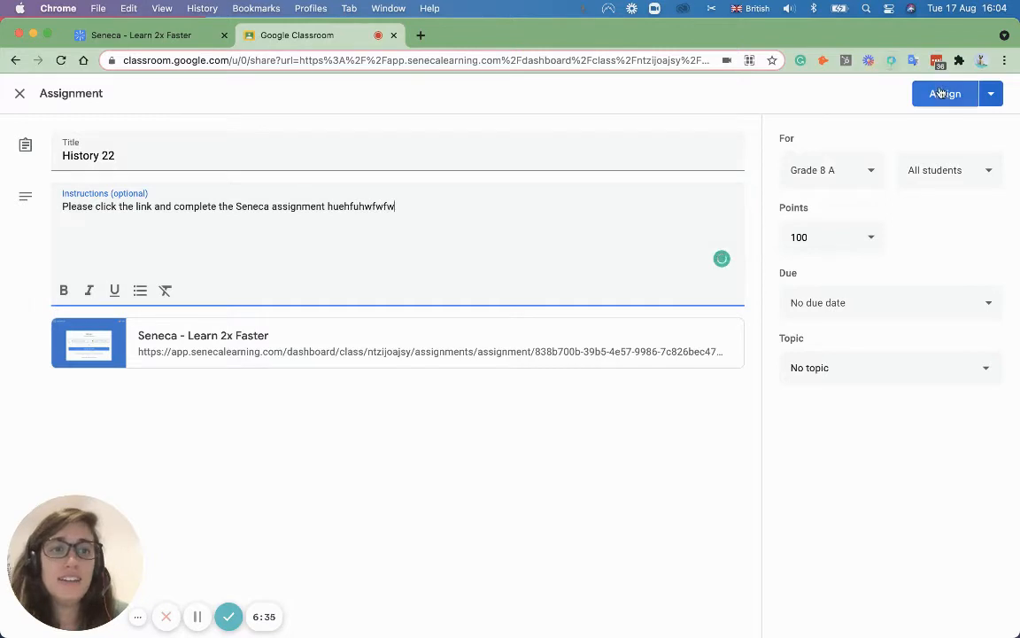
click(939, 95)
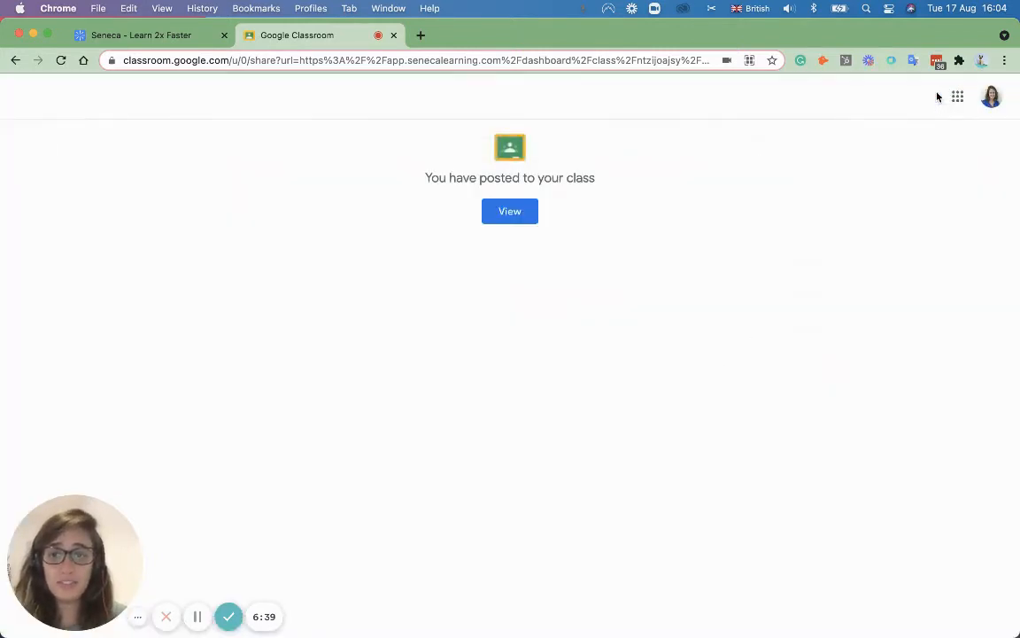
click(167, 44)
Step: Close the sharing dialog and go to the class's assignments list
click(775, 205)
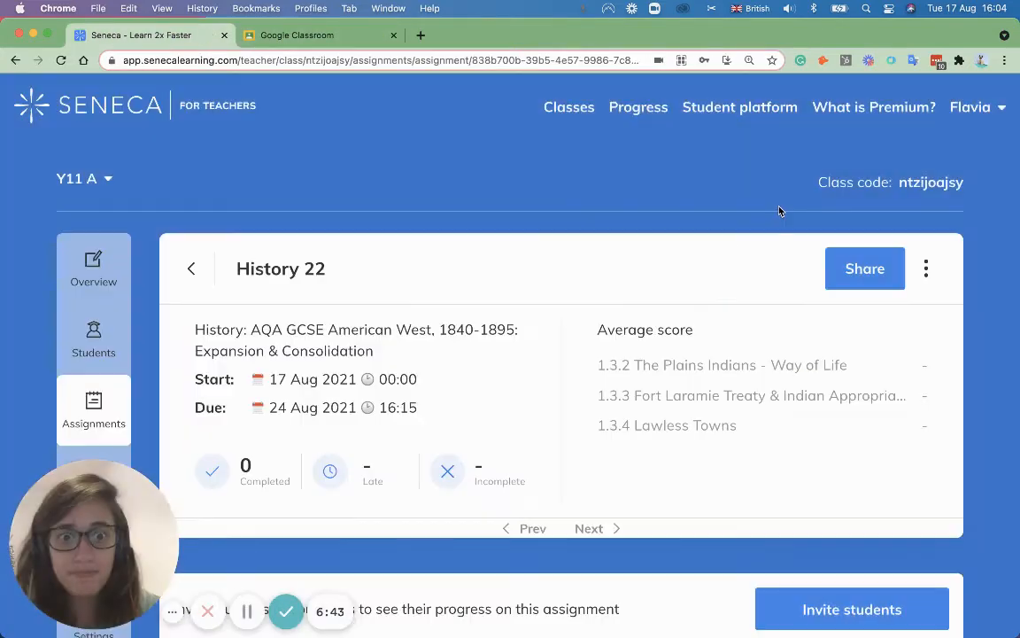
scroll(347, 256, down, 1)
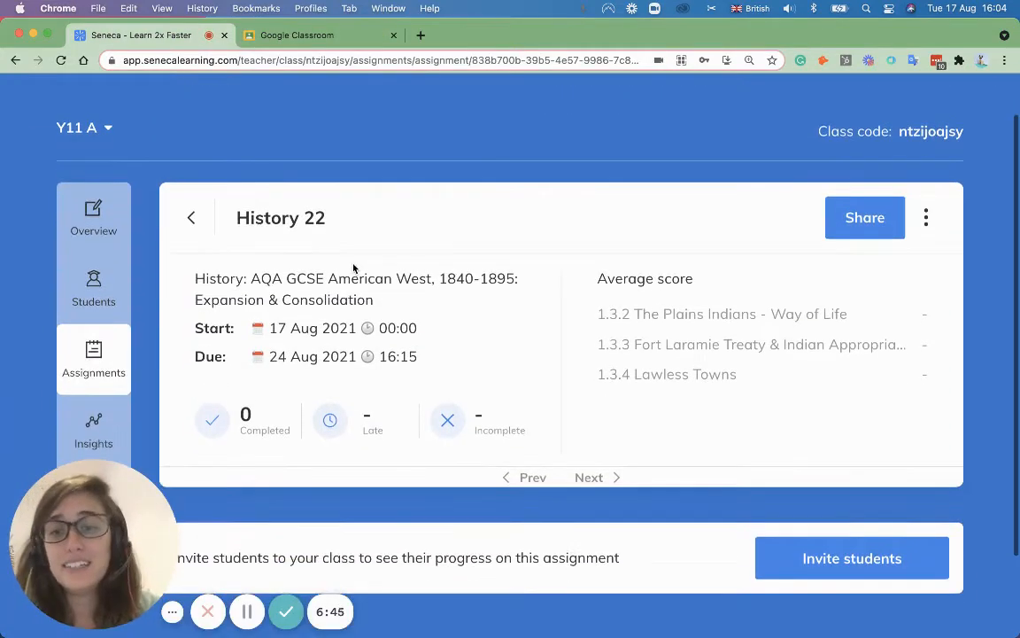
scroll(350, 268, down, 2)
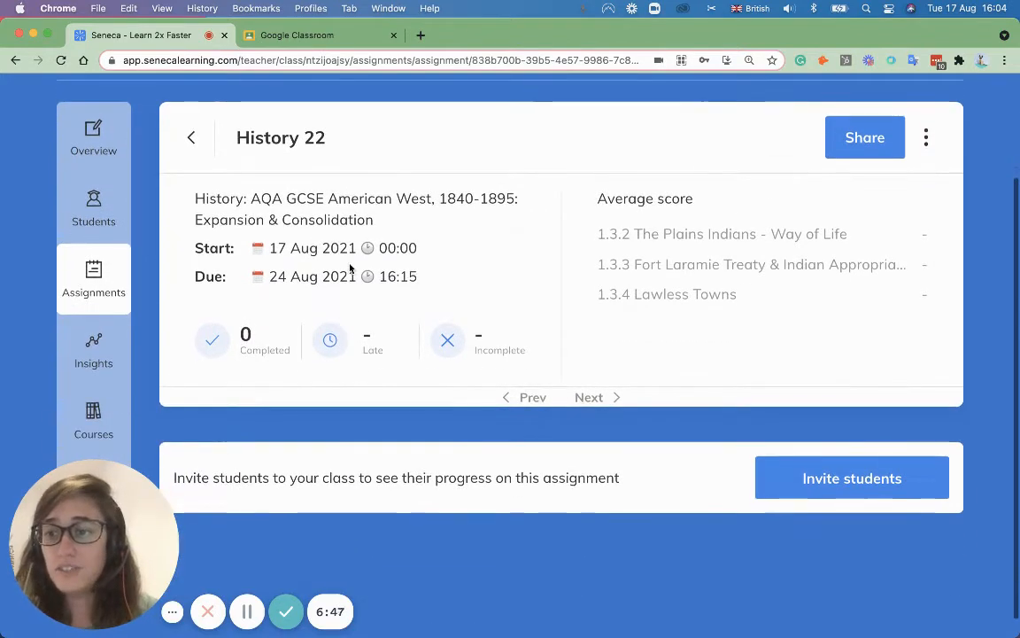
click(93, 287)
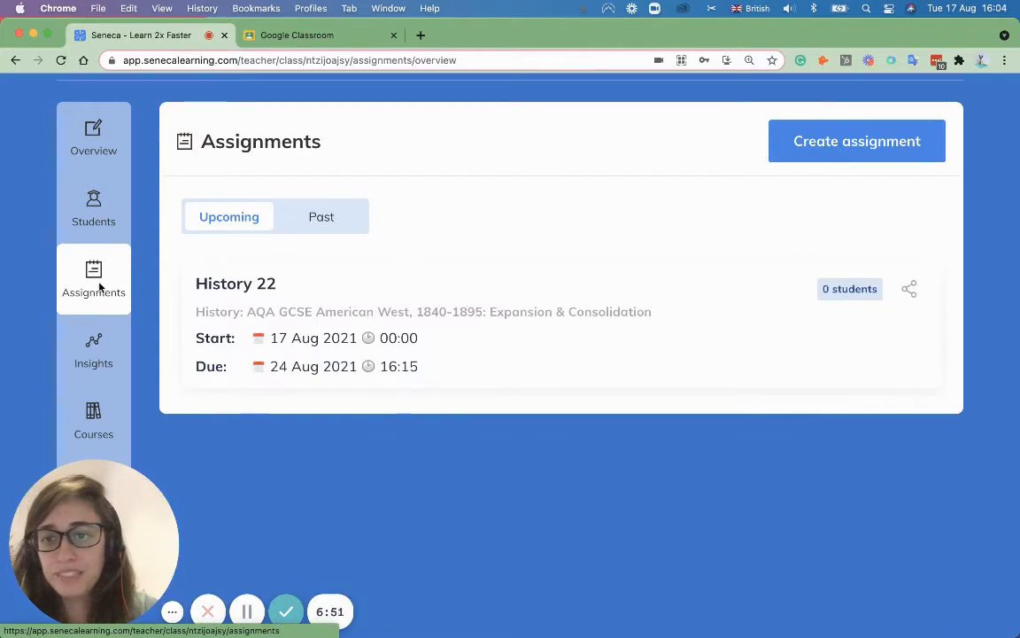
Step: Review the History 22 assignment's completion details and return to the assignments list
click(391, 307)
scroll(678, 377, down, 1)
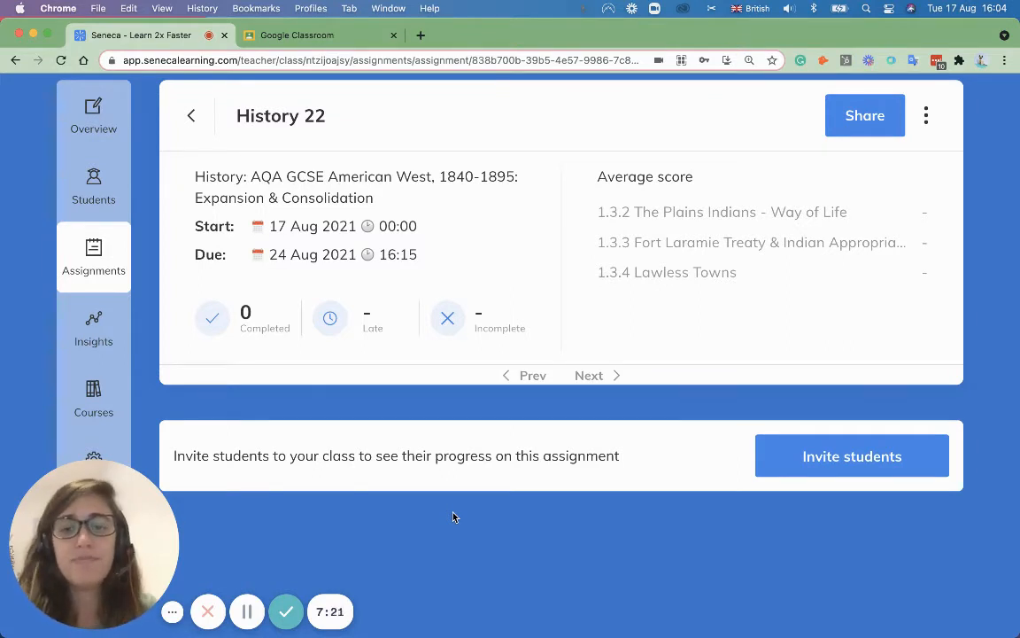
scroll(470, 506, up, 1)
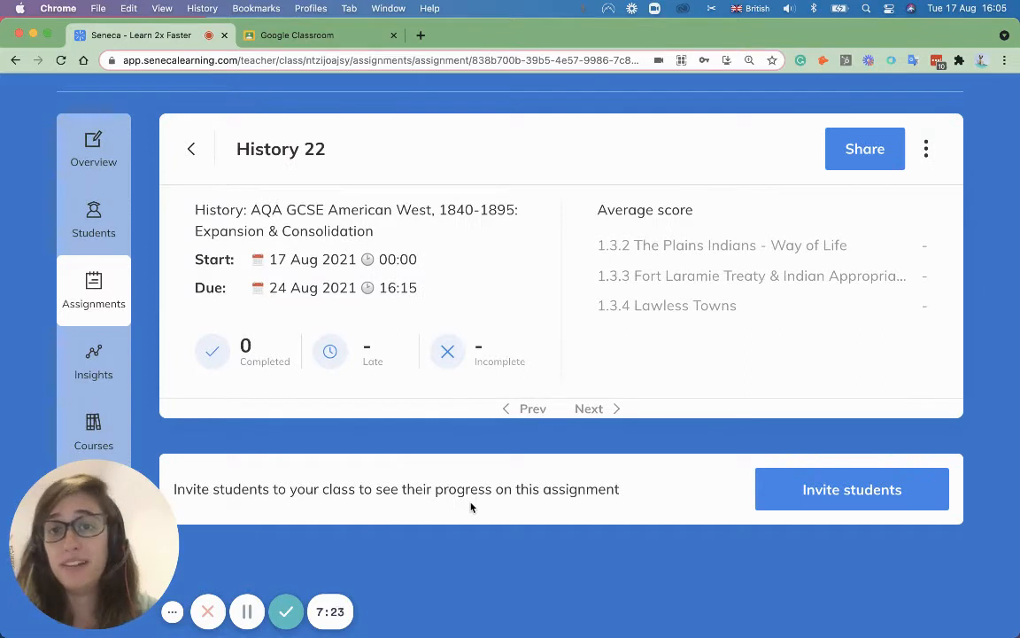
click(191, 149)
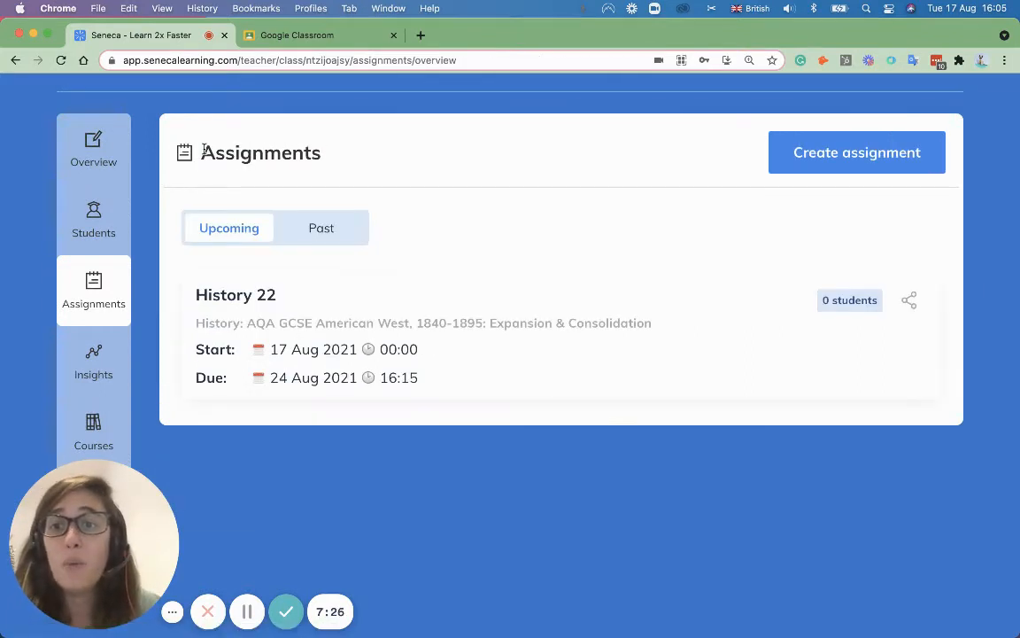
Step: Confirm the Past tab is empty, switch back to Upcoming, and go to Insights
click(321, 229)
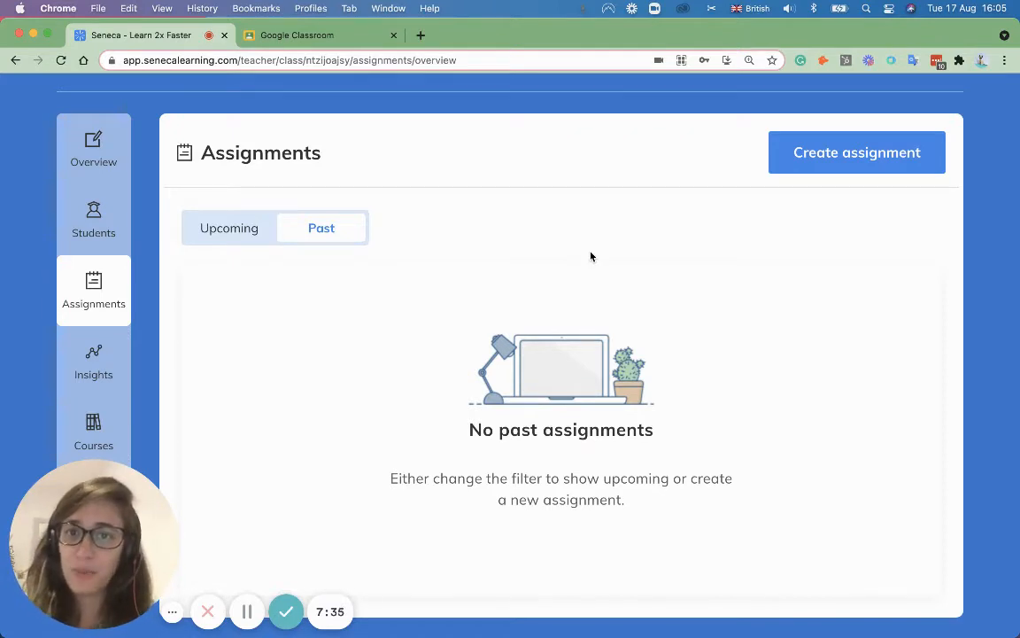
click(228, 229)
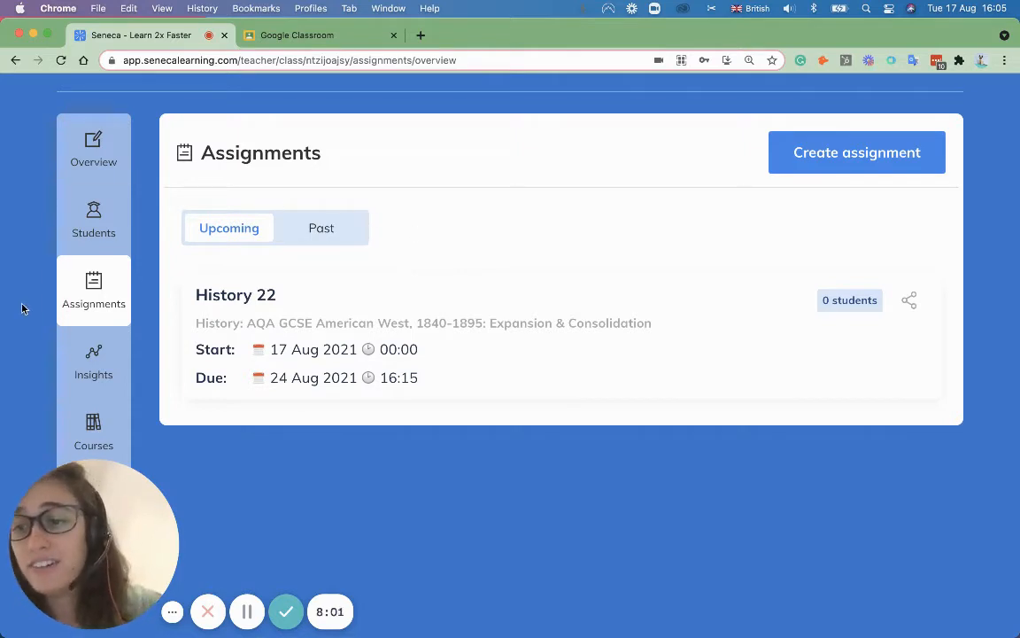
scroll(23, 308, down, 2)
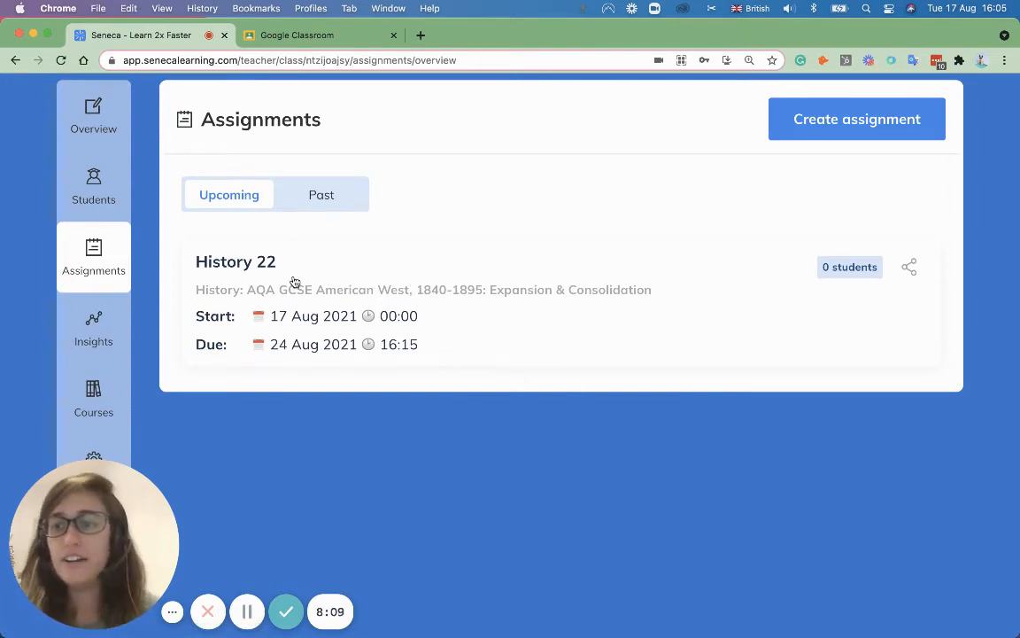
click(91, 328)
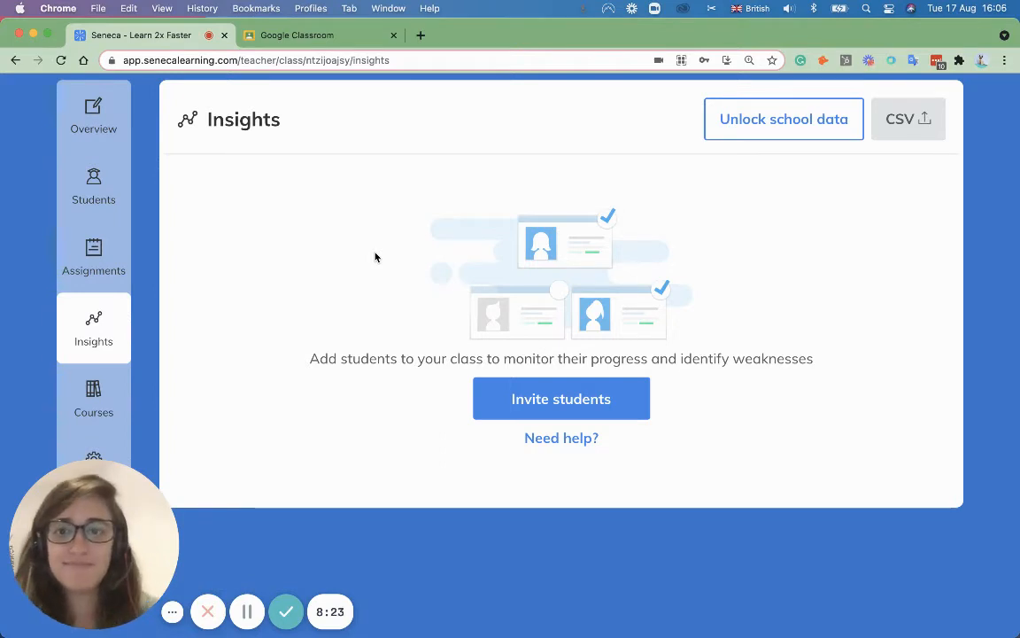
scroll(375, 257, up, 3)
scroll(376, 260, down, 1)
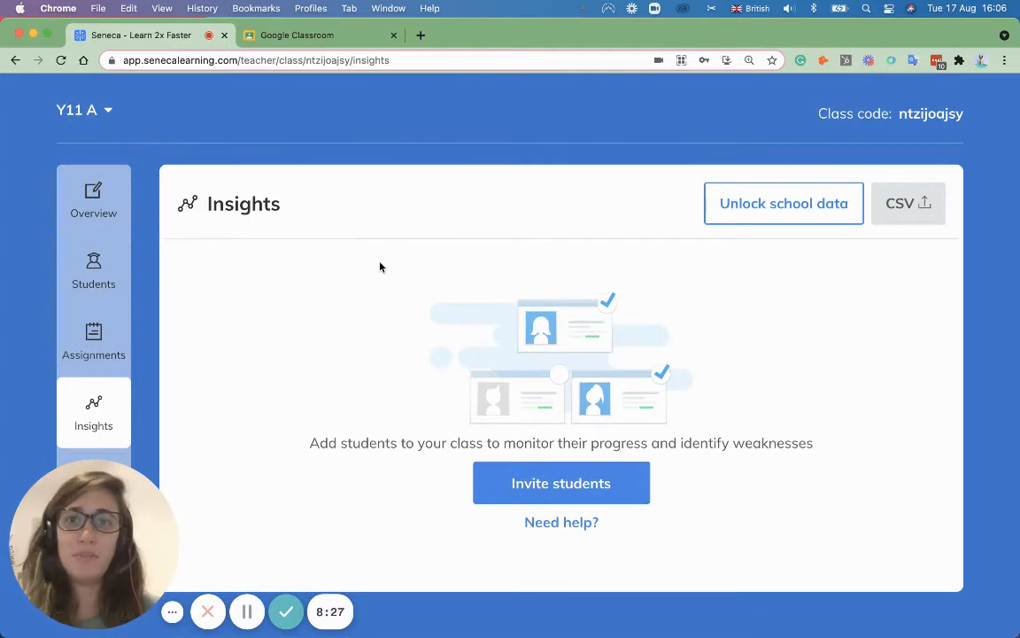
scroll(399, 276, down, 1)
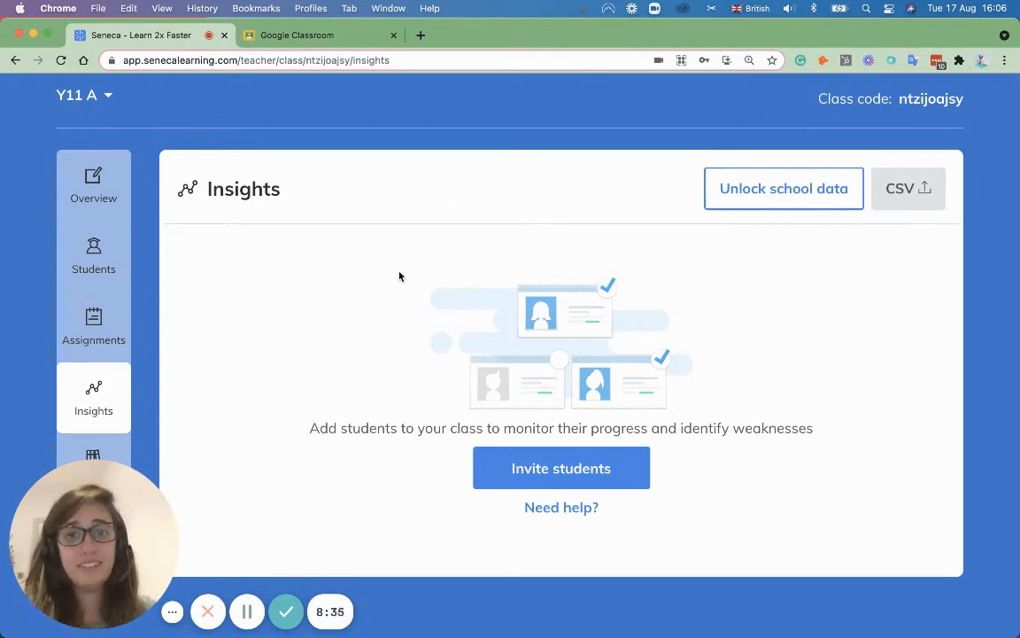
scroll(459, 268, up, 3)
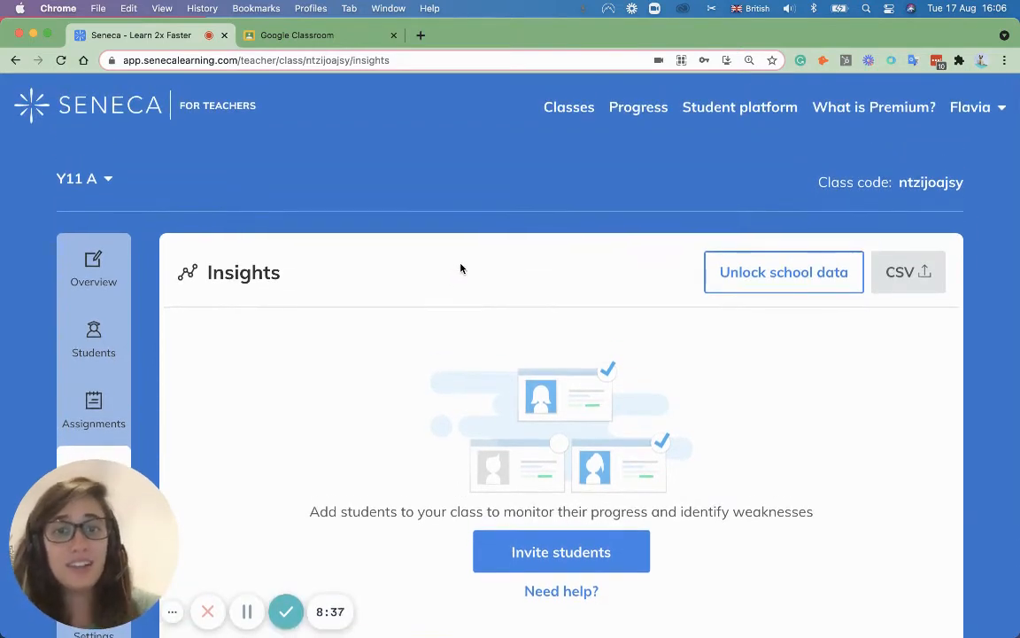
Step: Add Y11 A and Year 11 B to a new progress report
click(650, 109)
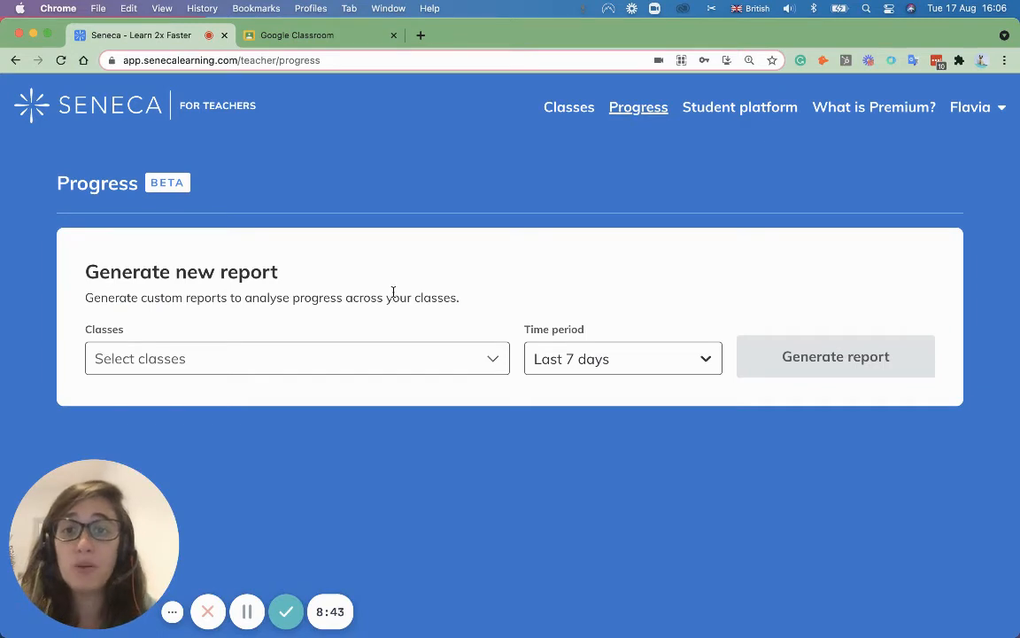
click(419, 363)
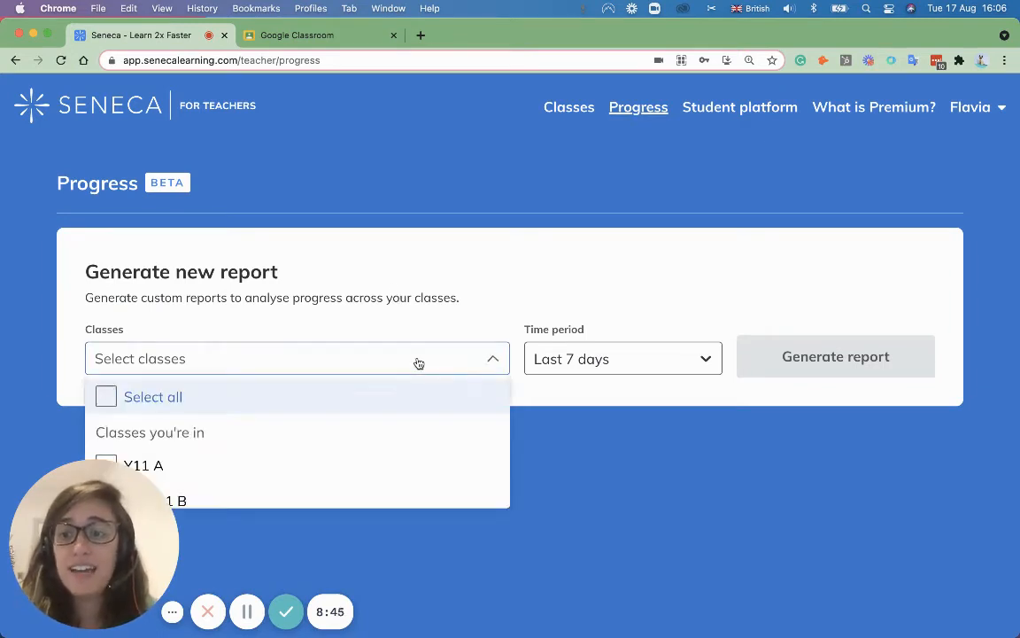
scroll(332, 412, down, 1)
click(141, 445)
click(156, 427)
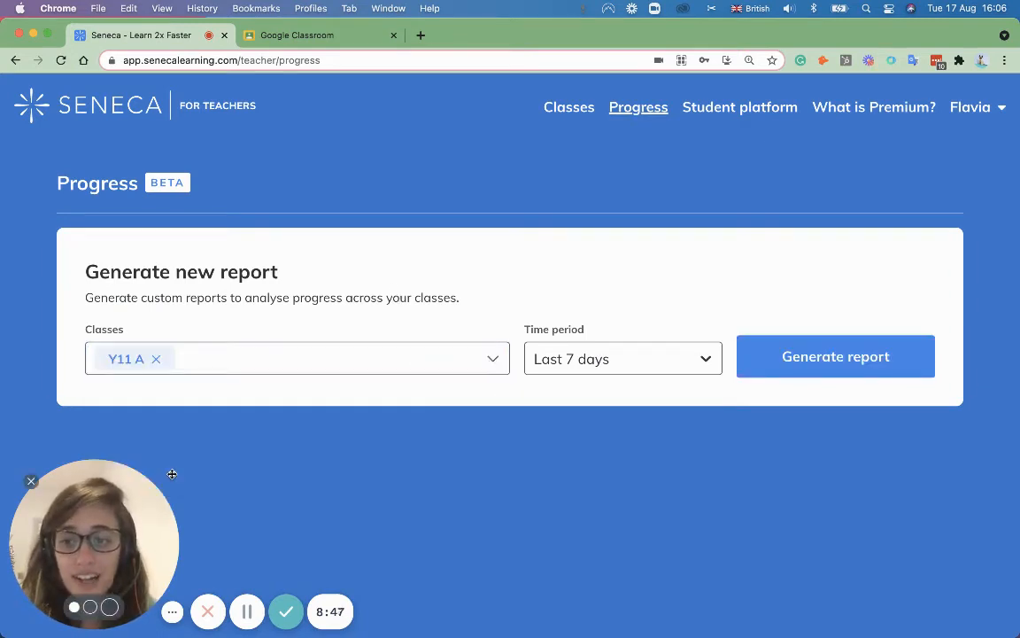
click(248, 356)
click(263, 498)
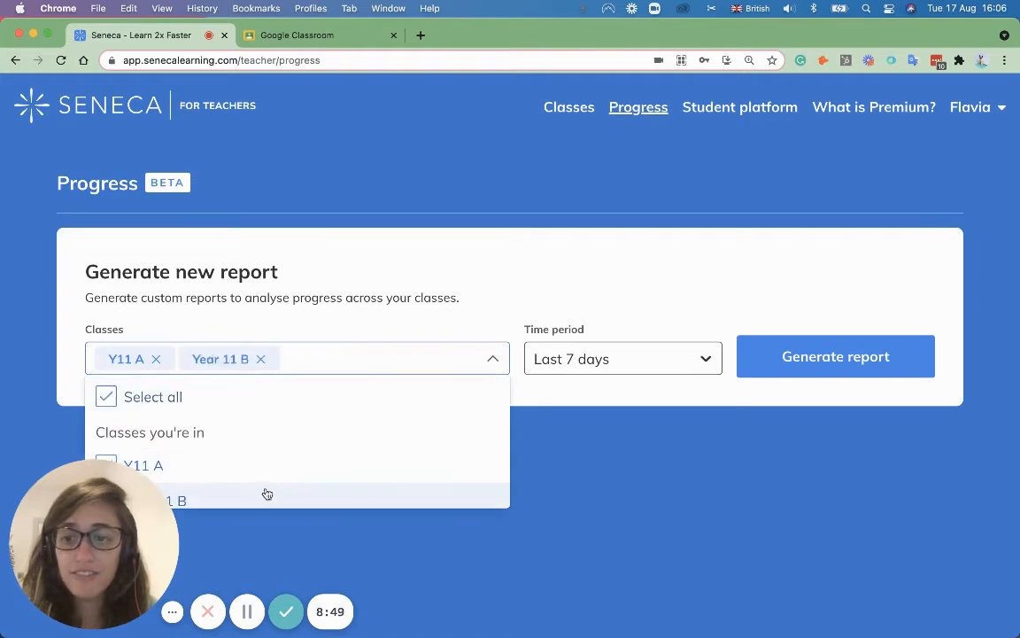
click(433, 261)
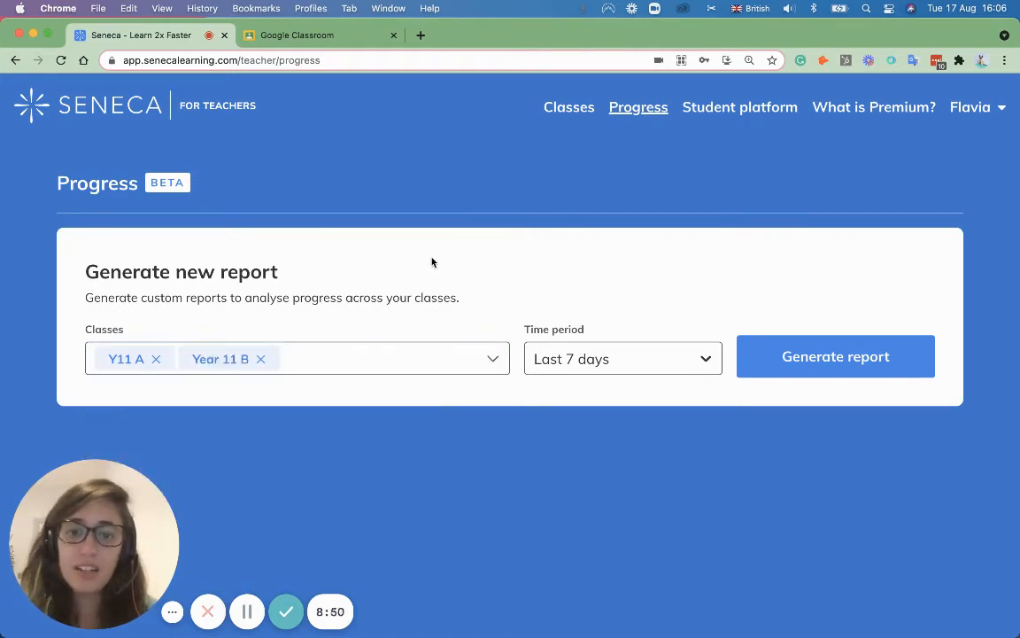
Step: Keep the report period at Last 7 days and go to the classes list
click(630, 370)
click(523, 258)
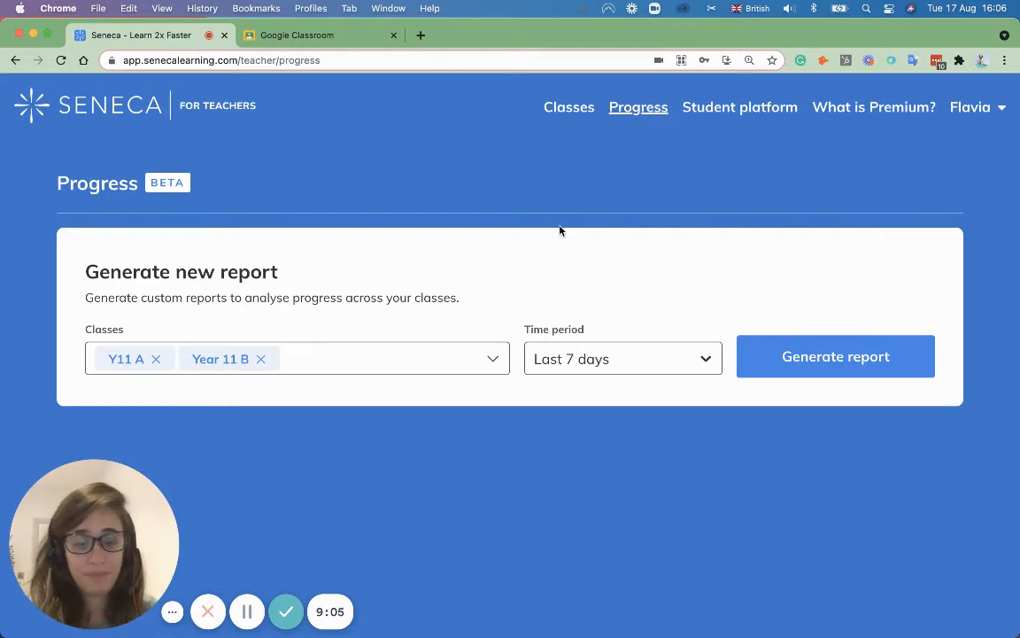
click(581, 112)
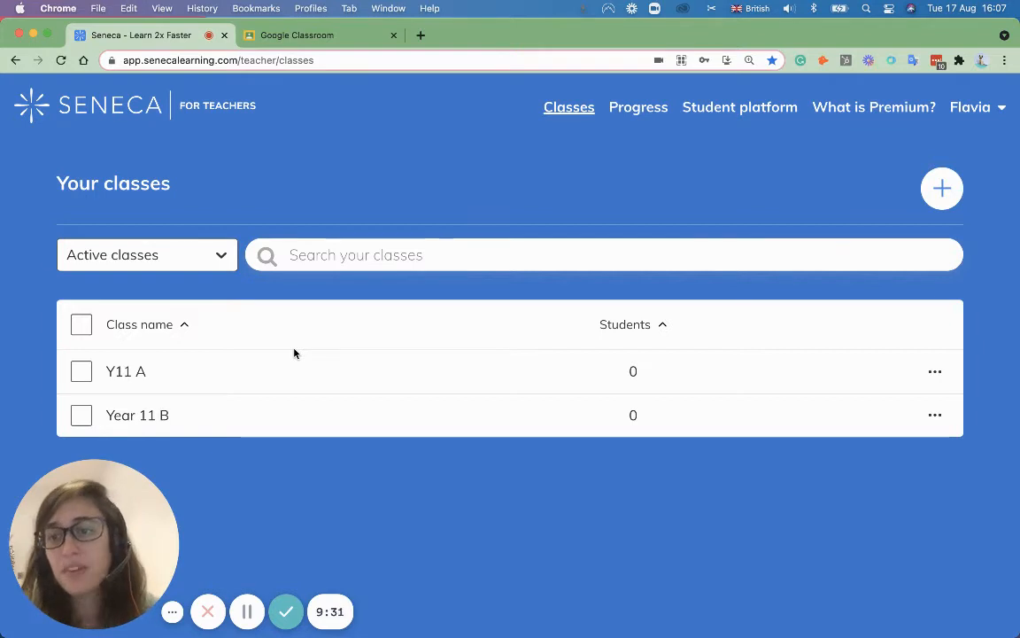
Step: Archive the Y11 A class
click(81, 375)
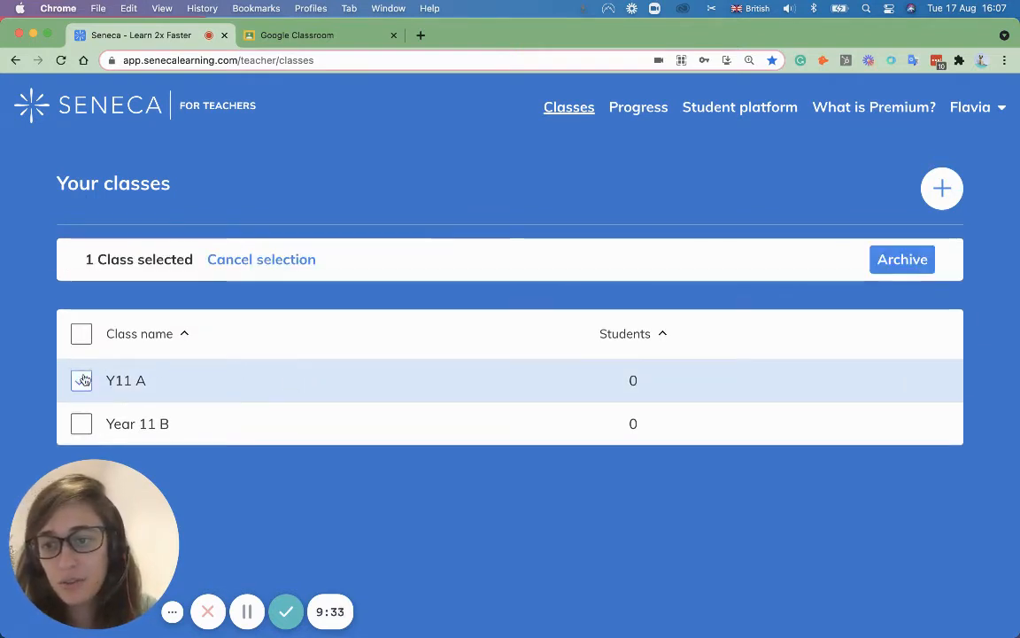
click(899, 263)
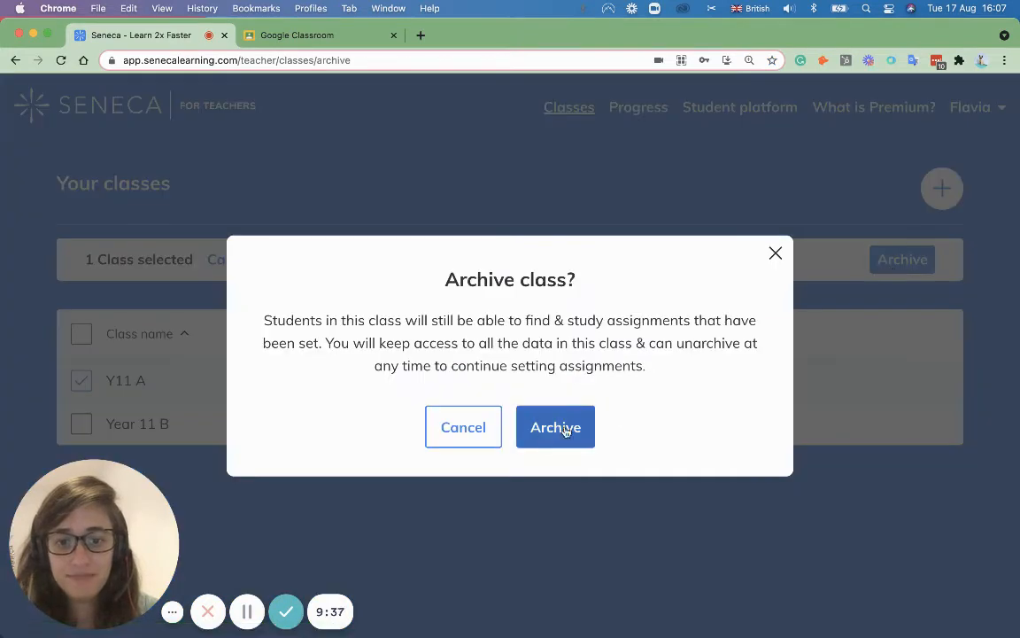
click(545, 443)
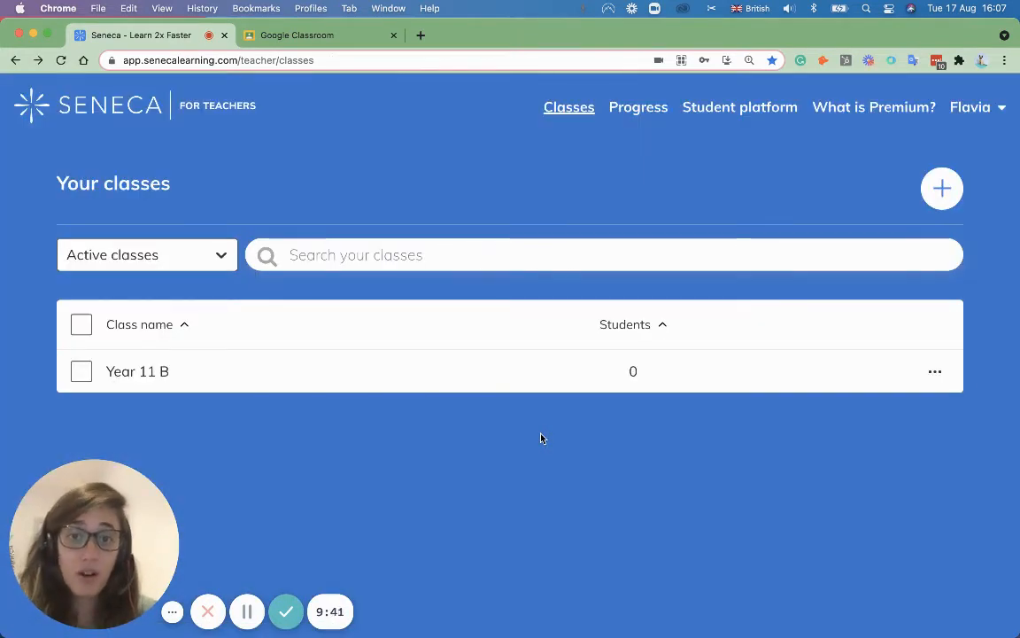
Step: View Y11 A under Archived classes, then return to Active classes and the student side
click(191, 254)
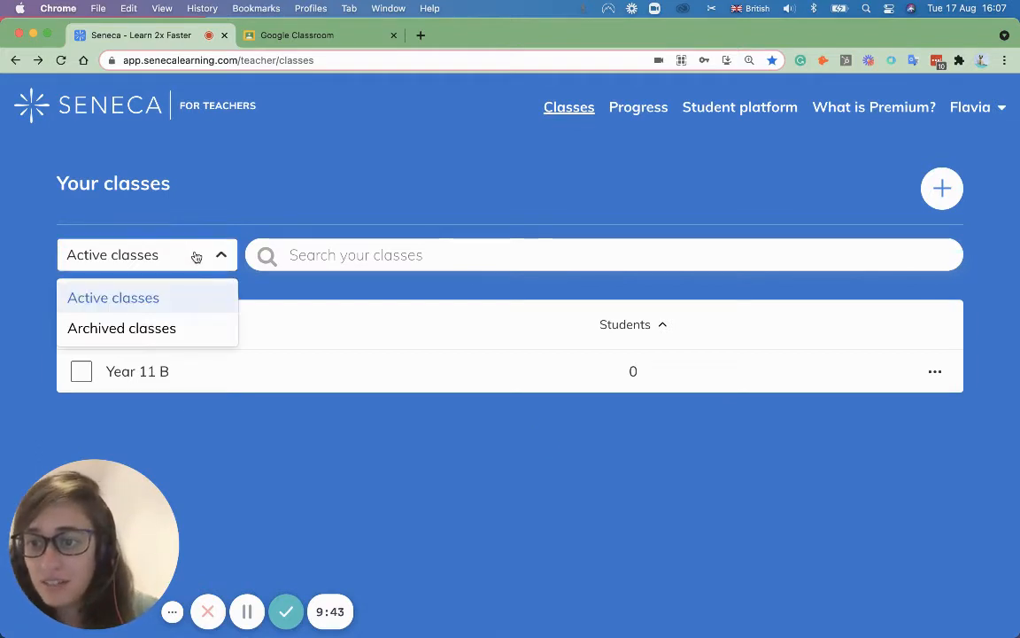
click(125, 329)
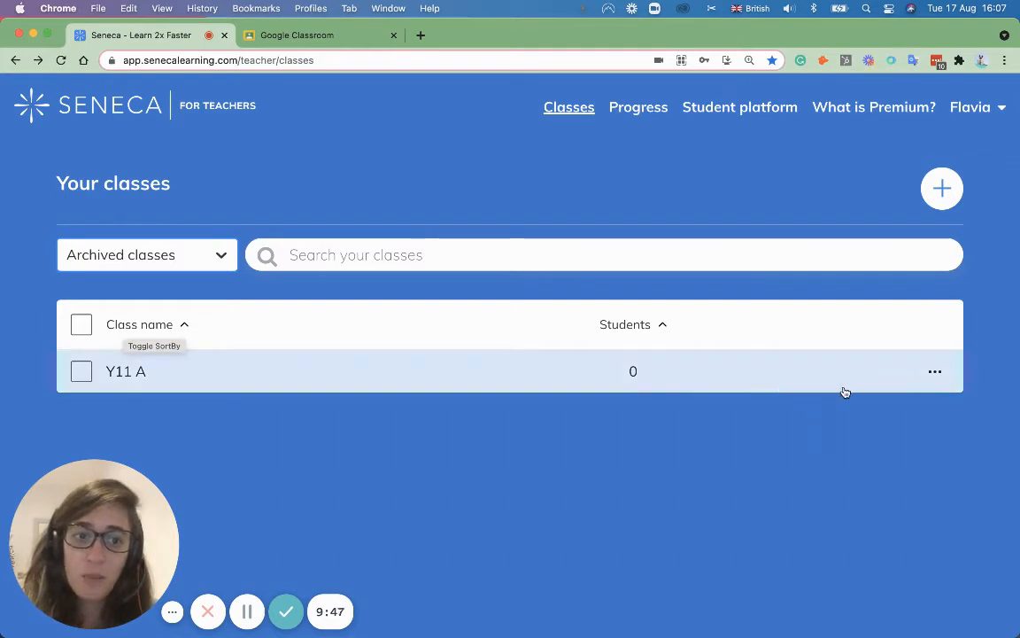
click(930, 376)
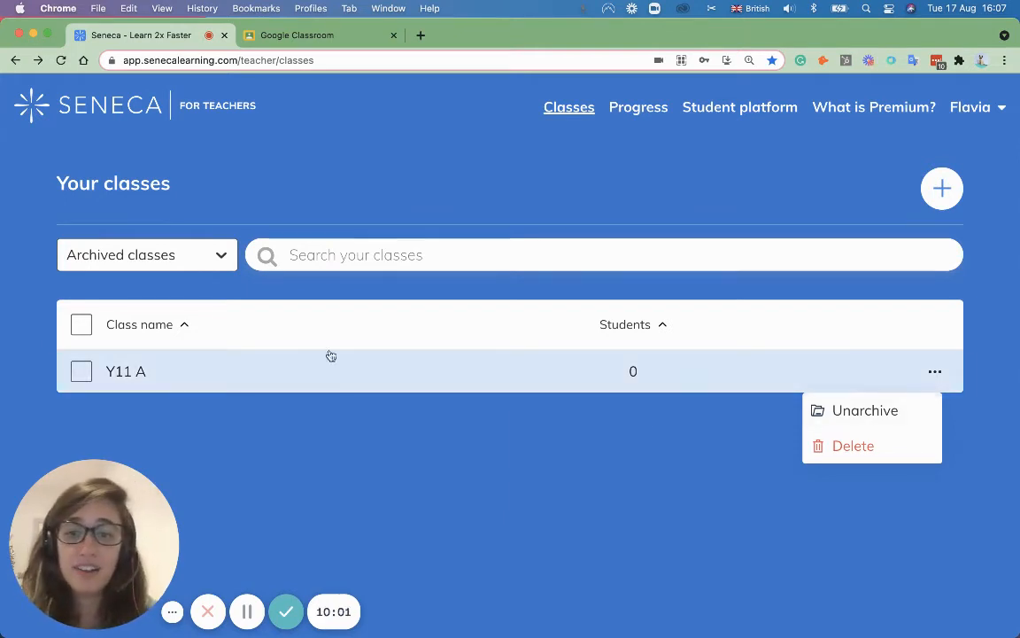
click(146, 257)
click(131, 298)
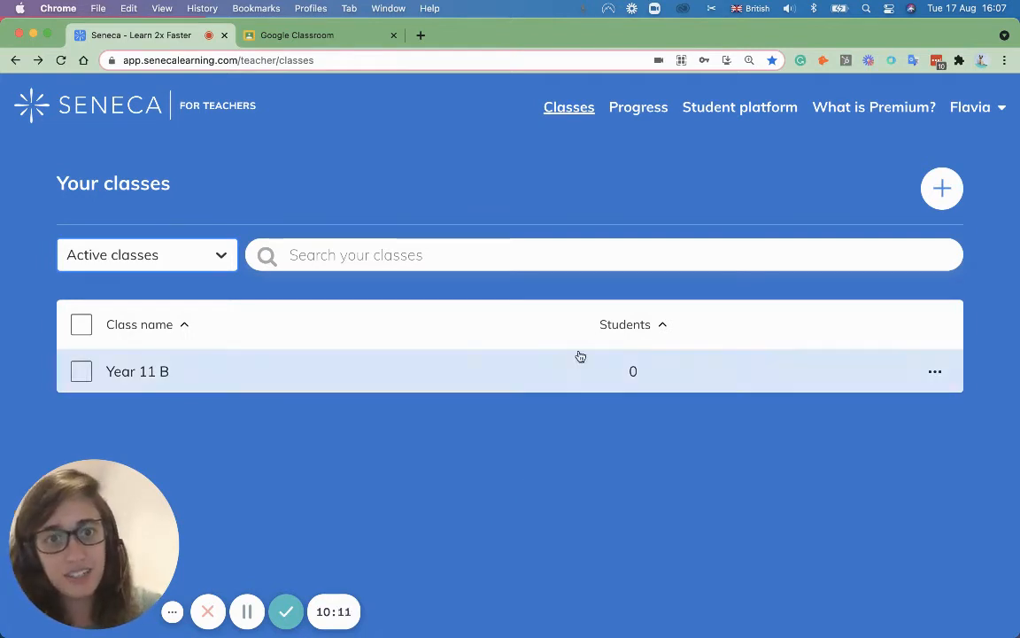
click(717, 111)
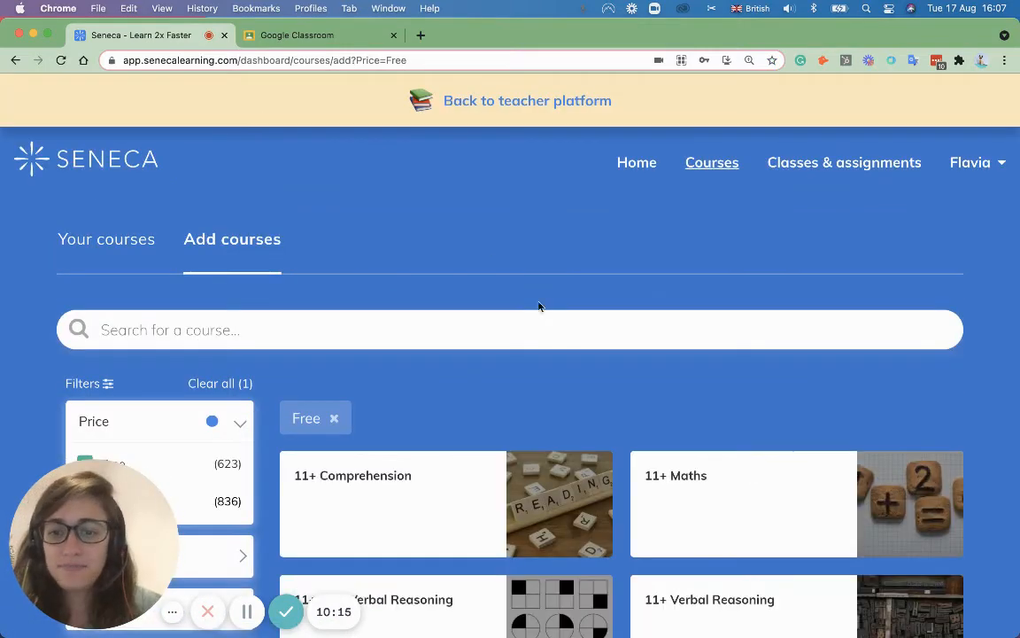
scroll(538, 310, down, 4)
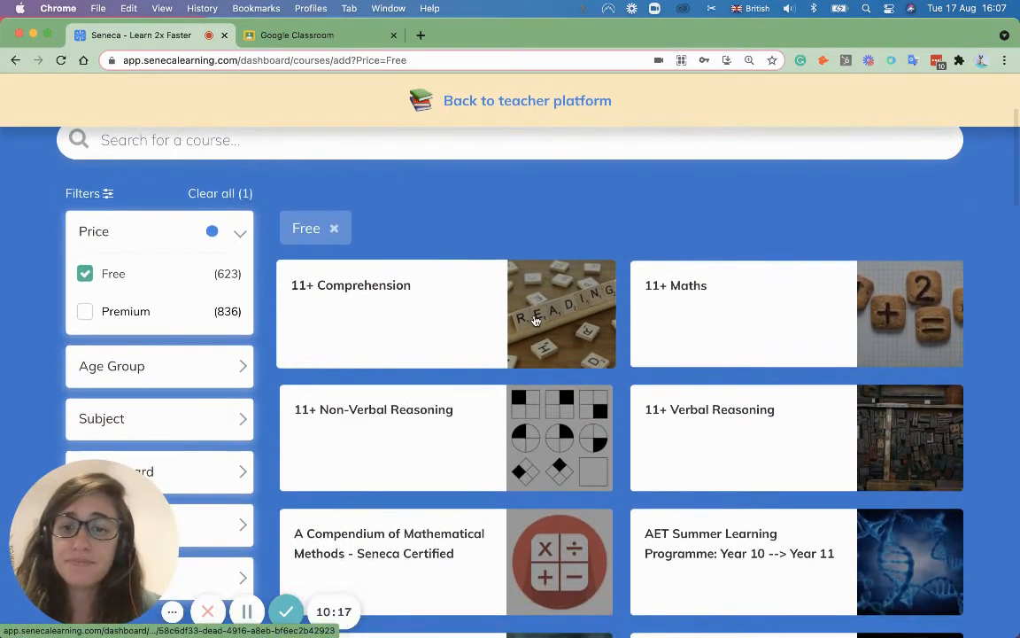
scroll(537, 319, up, 4)
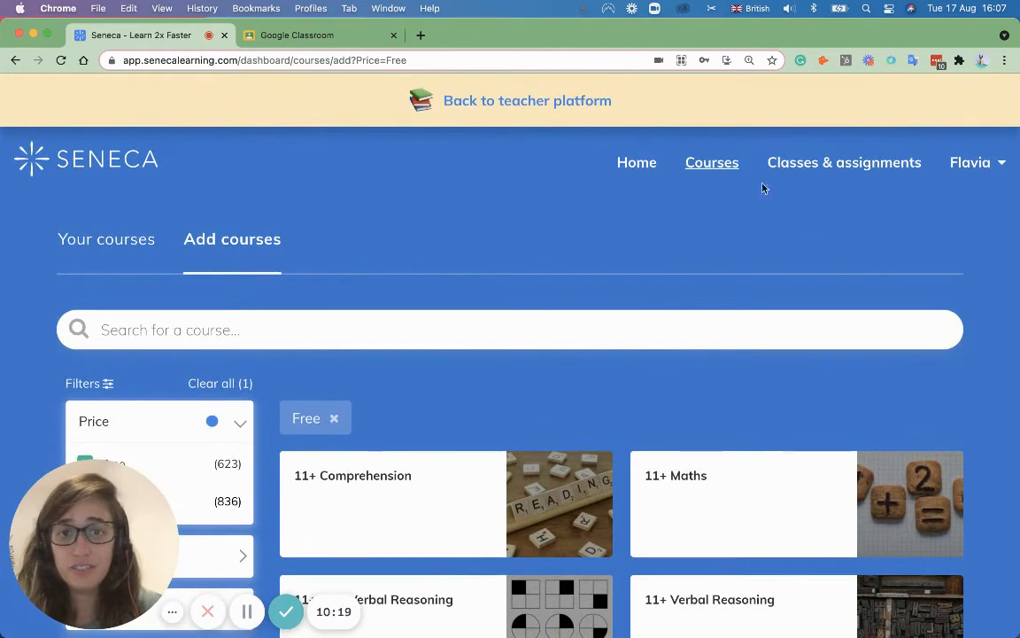
click(638, 164)
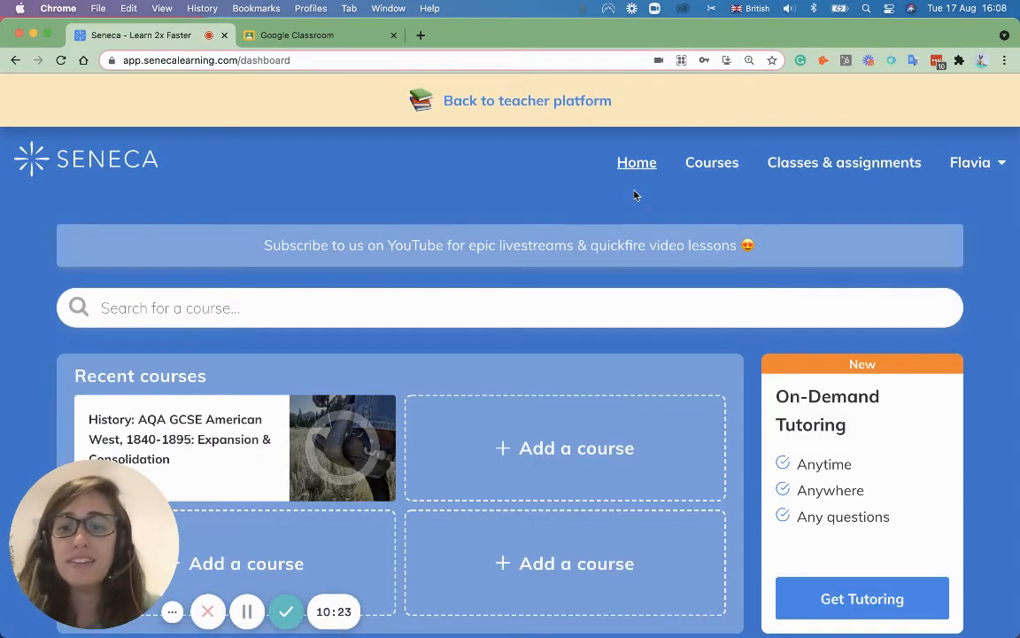
scroll(630, 213, down, 3)
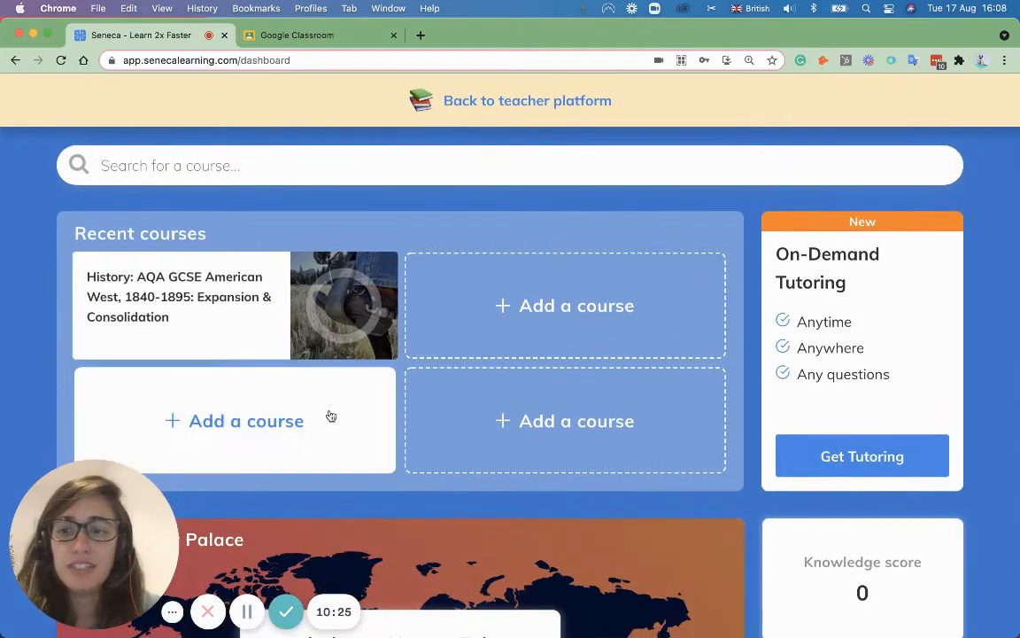
scroll(406, 337, down, 5)
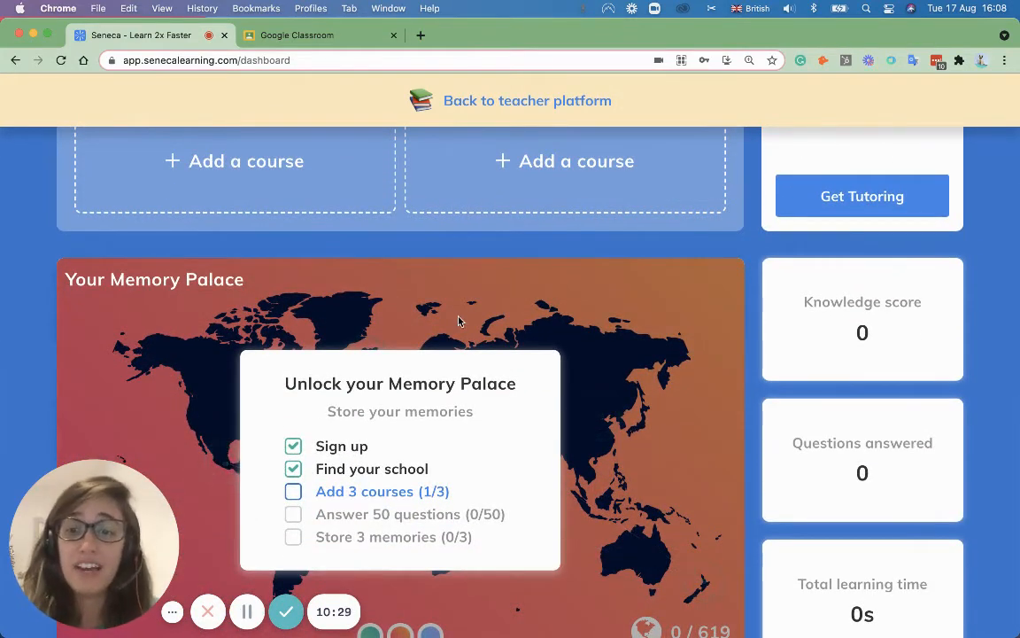
scroll(458, 321, down, 1)
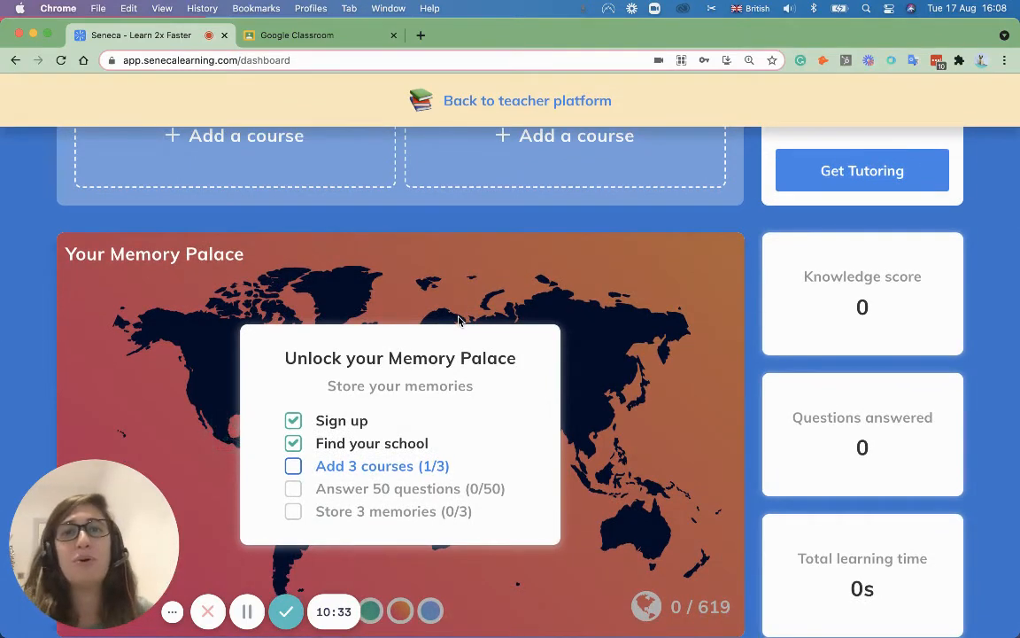
scroll(461, 319, down, 1)
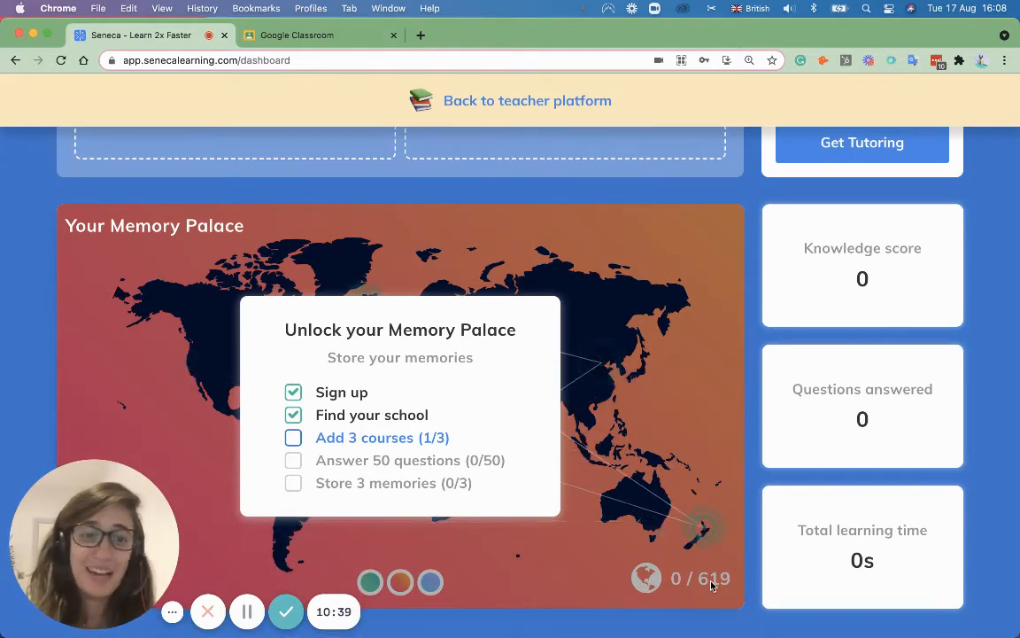
scroll(642, 522, down, 10)
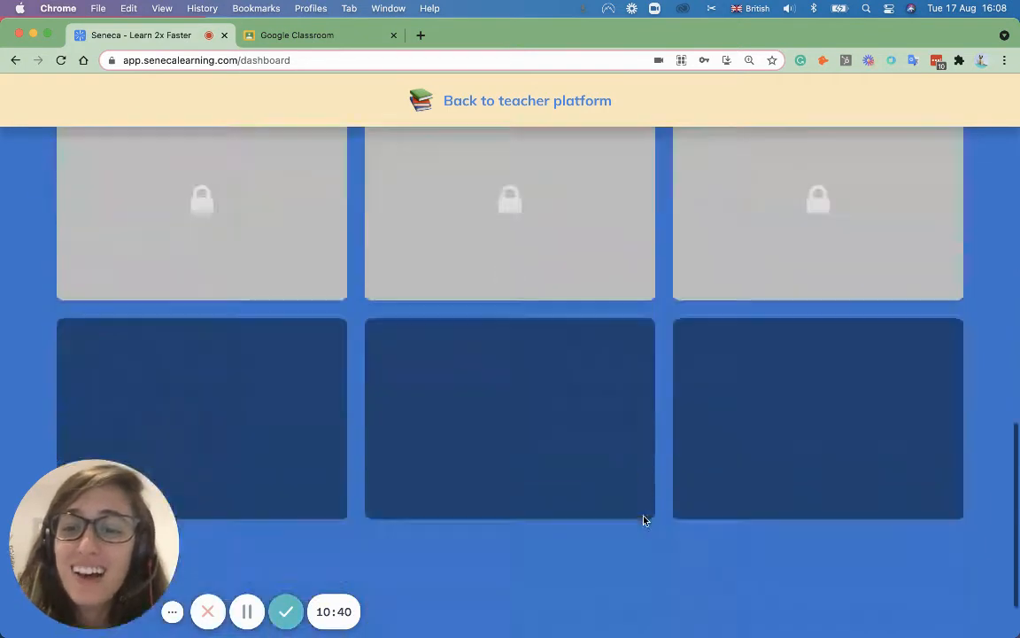
scroll(645, 518, up, 3)
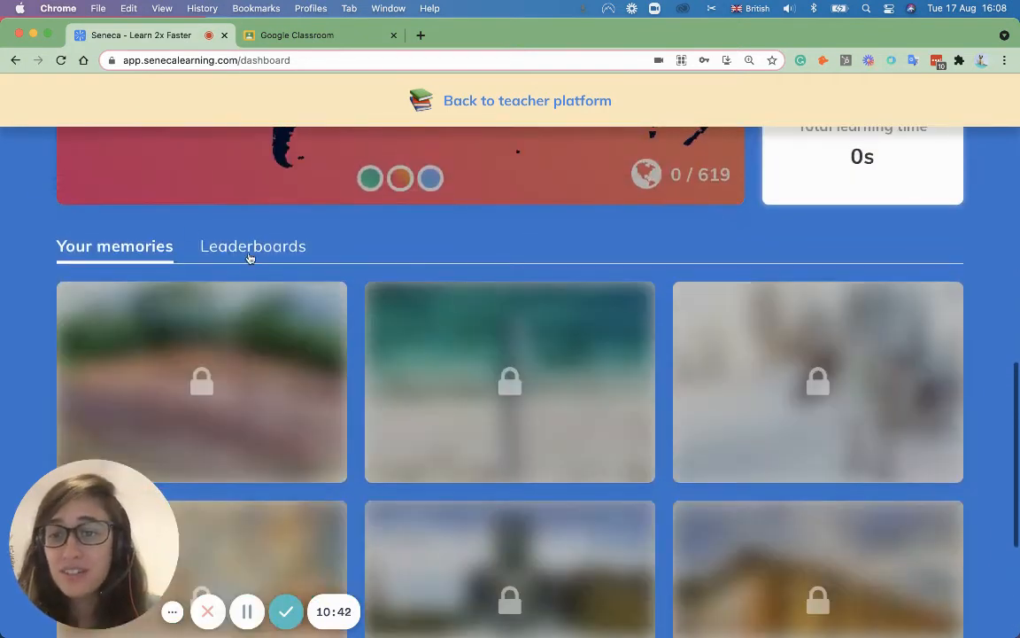
Step: Roll a new random leaderboard display name five times and try to see the leaderboard
click(249, 248)
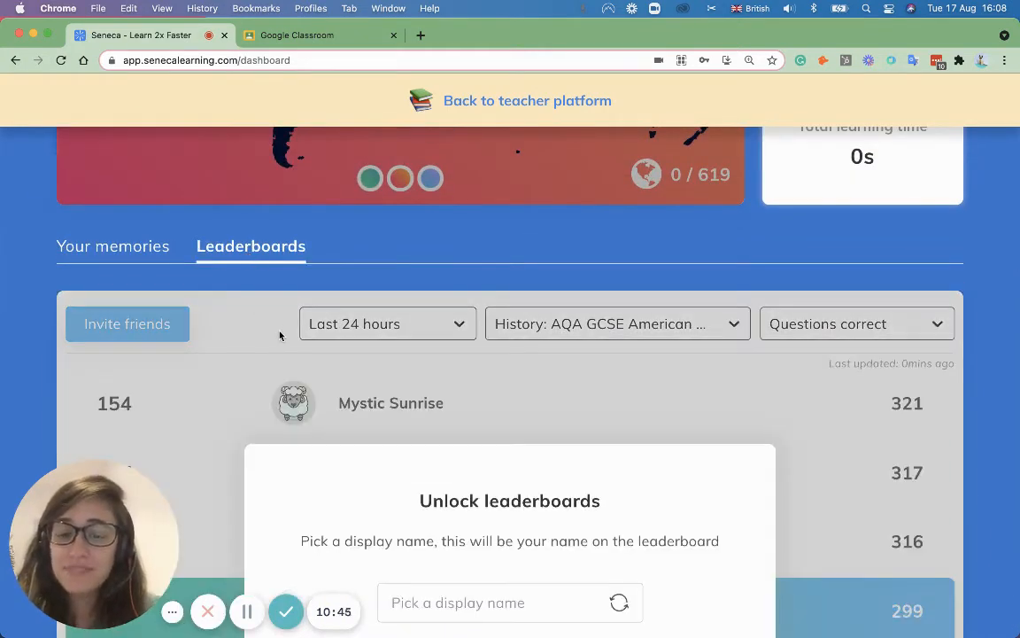
scroll(723, 495, down, 1)
scroll(723, 495, down, 2)
click(617, 445)
click(617, 446)
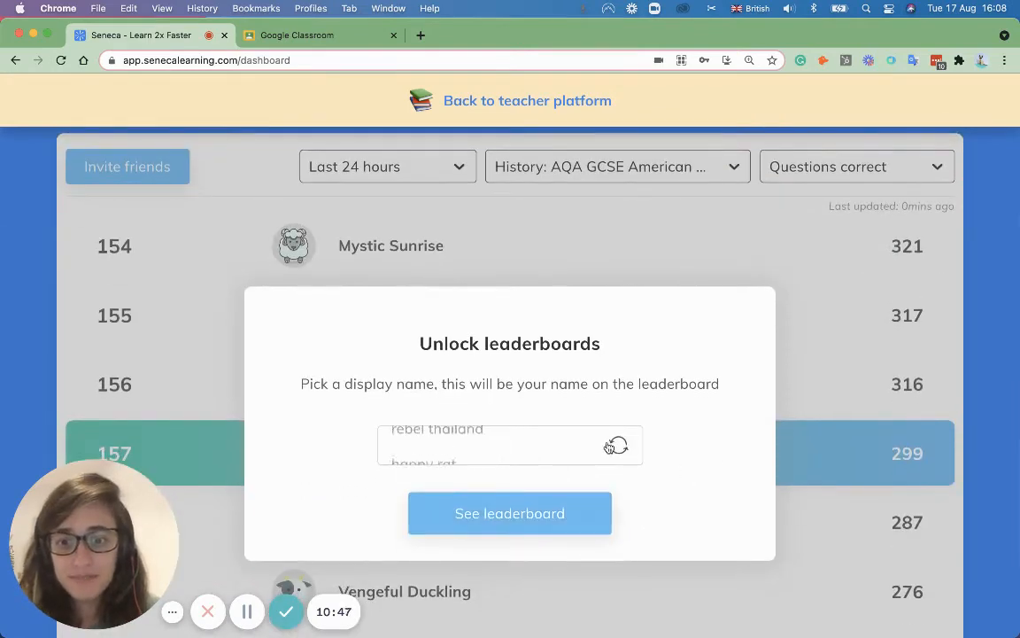
click(617, 446)
click(616, 446)
click(617, 445)
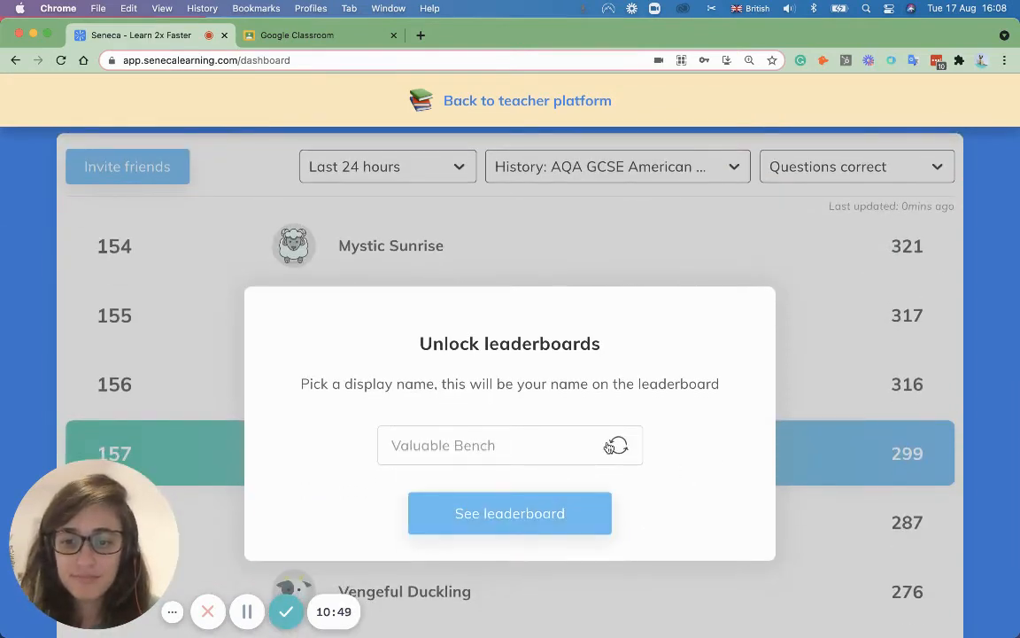
click(543, 501)
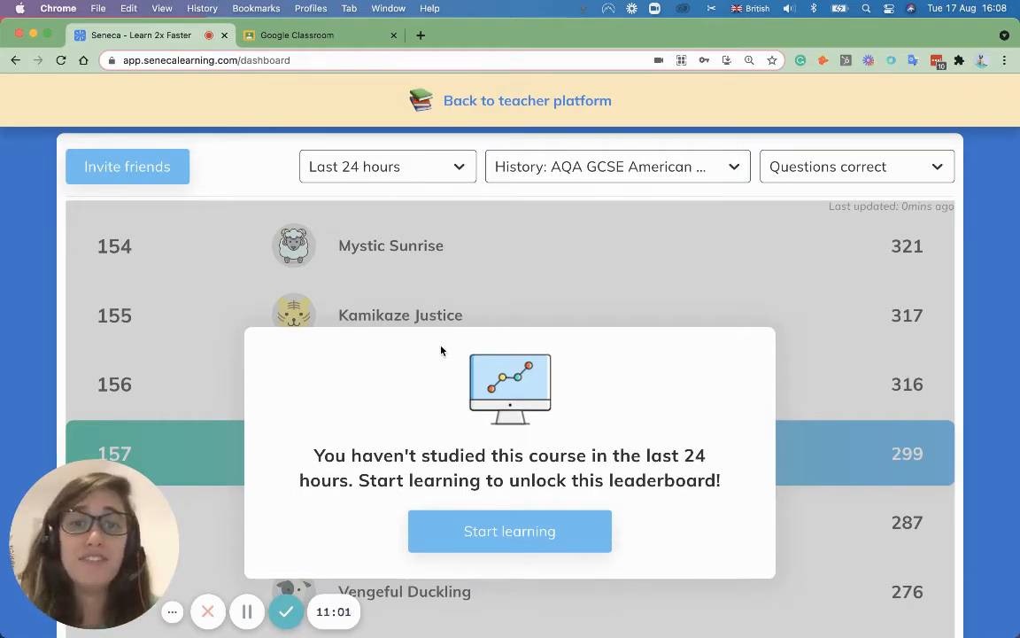
scroll(442, 350, up, 10)
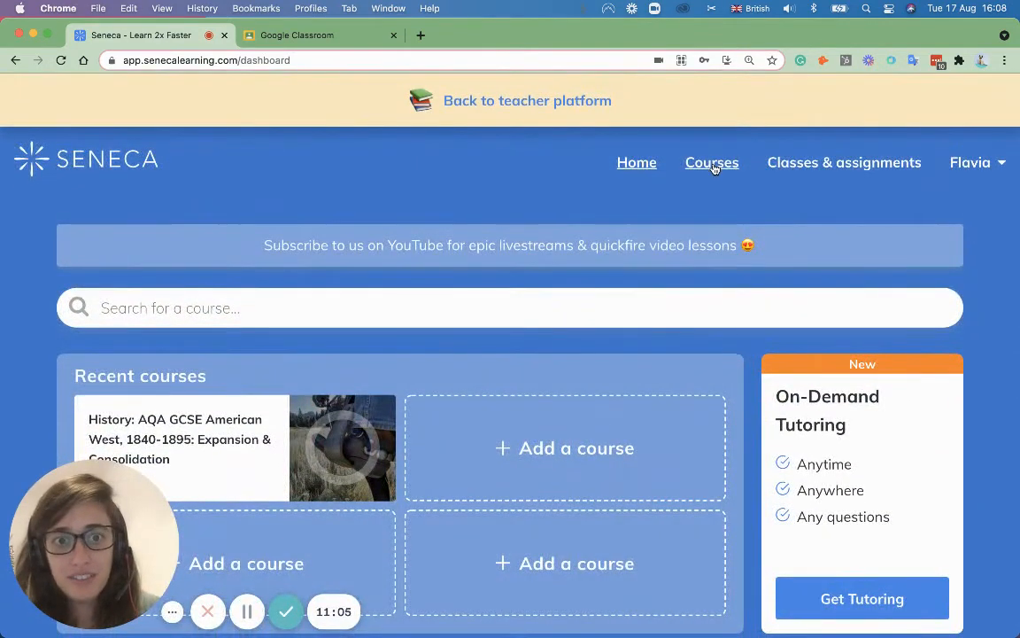
Step: Find Biology: CIE iGCSE Higher in the Add courses catalogue, add it, and close the confirmation
click(714, 166)
scroll(597, 323, down, 3)
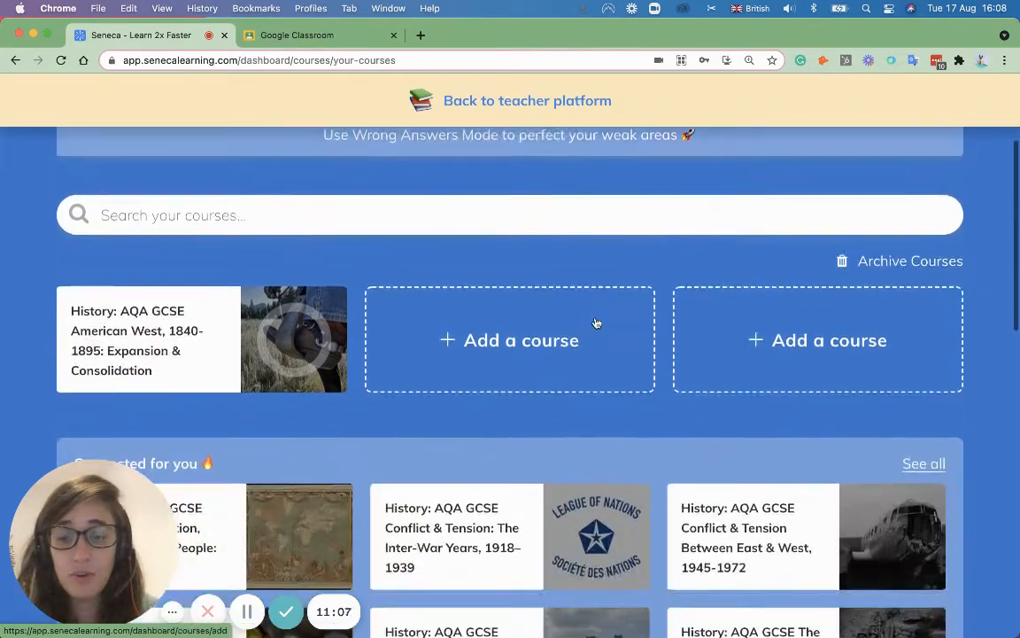
scroll(597, 323, up, 2)
click(251, 245)
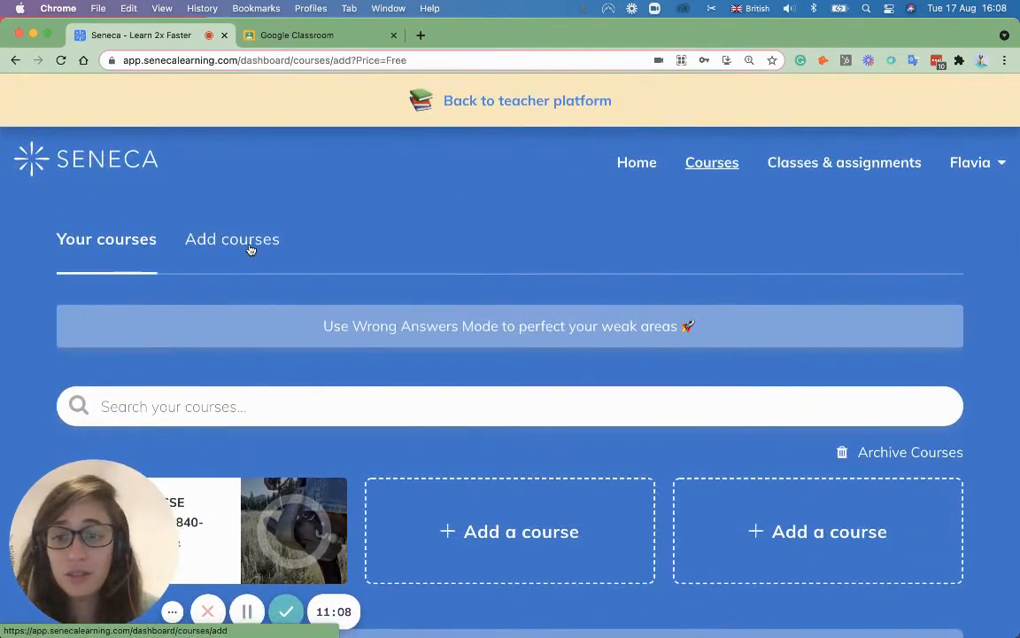
scroll(510, 264, down, 1)
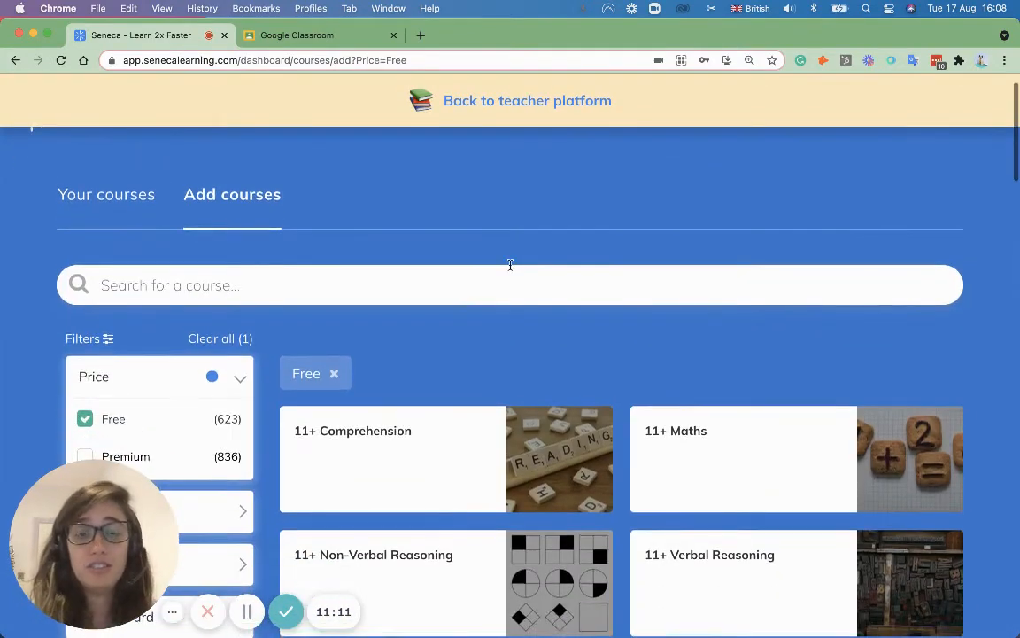
scroll(511, 270, down, 15)
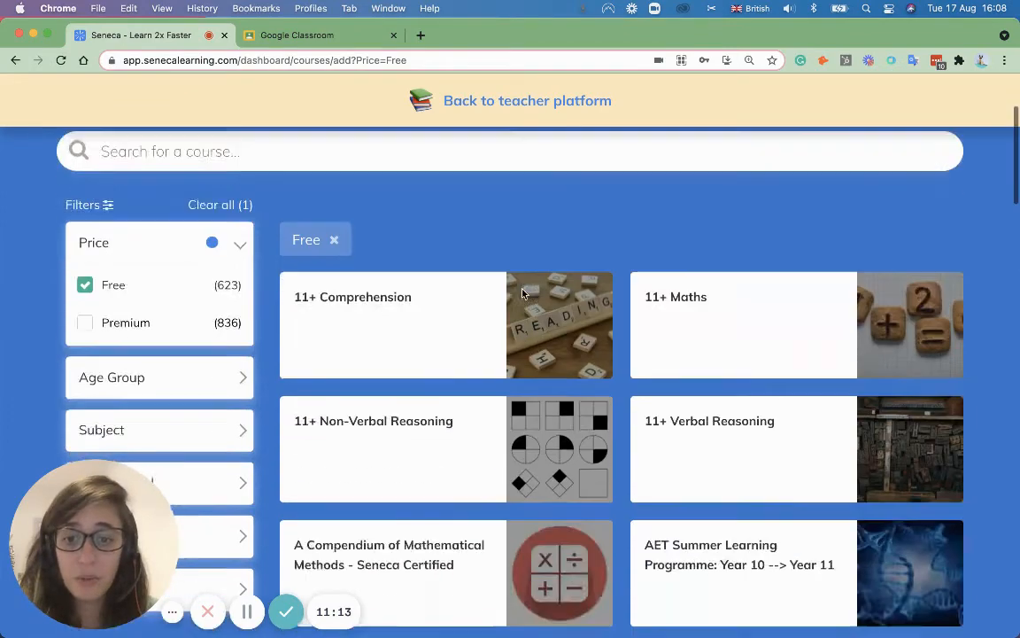
scroll(496, 341, down, 3)
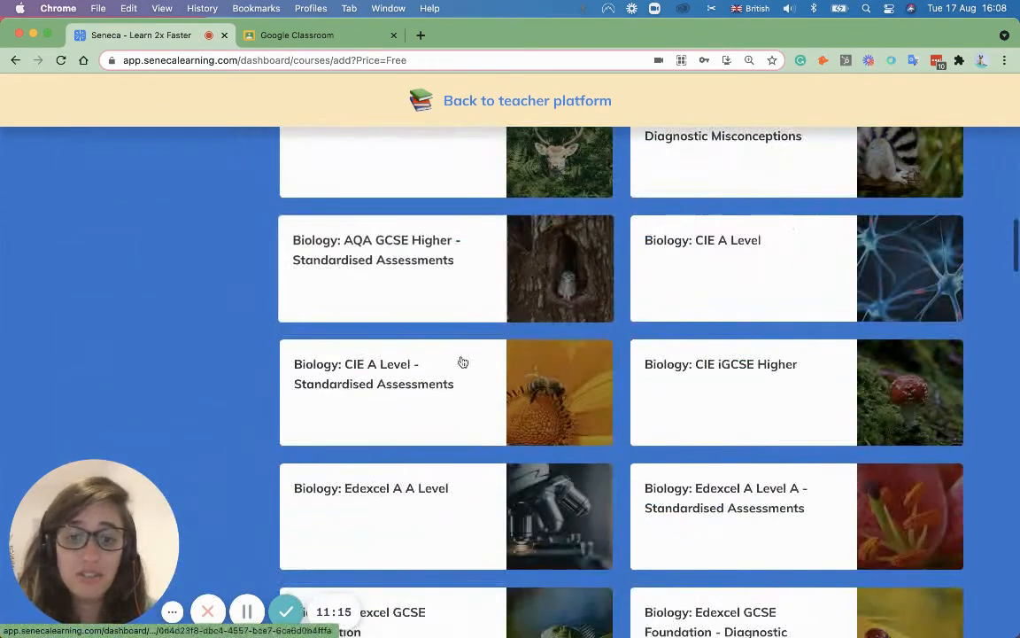
click(763, 398)
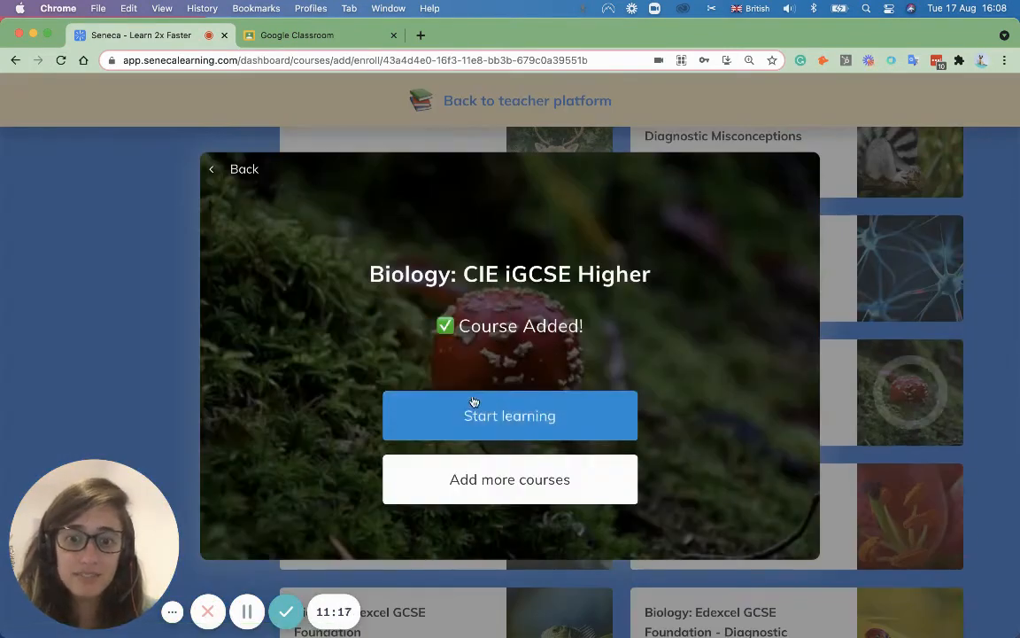
click(236, 177)
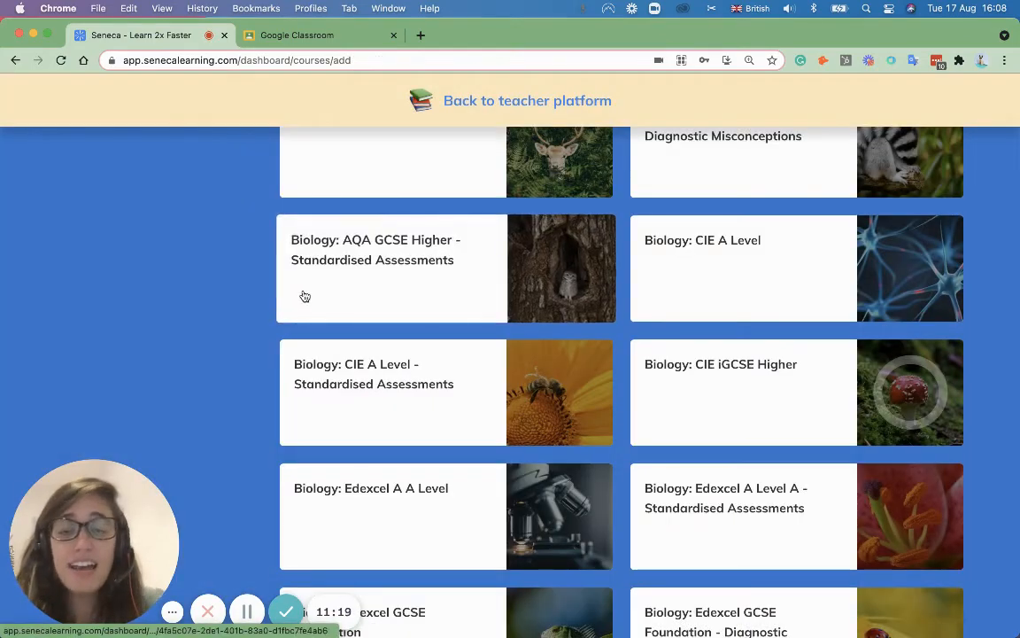
scroll(502, 321, up, 18)
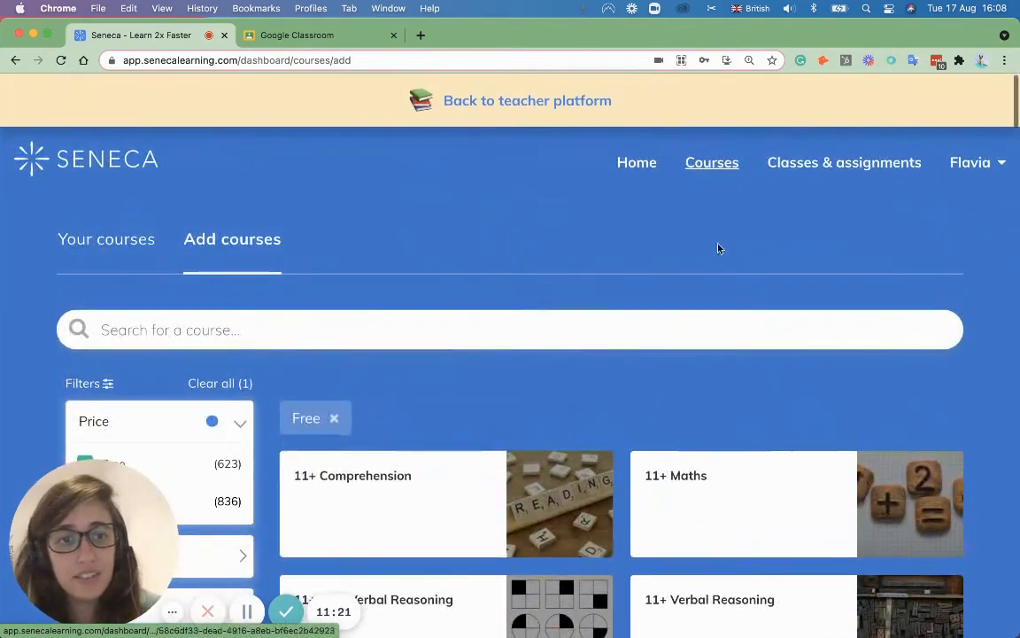
Step: Check the student's classes and upcoming assignments
click(813, 166)
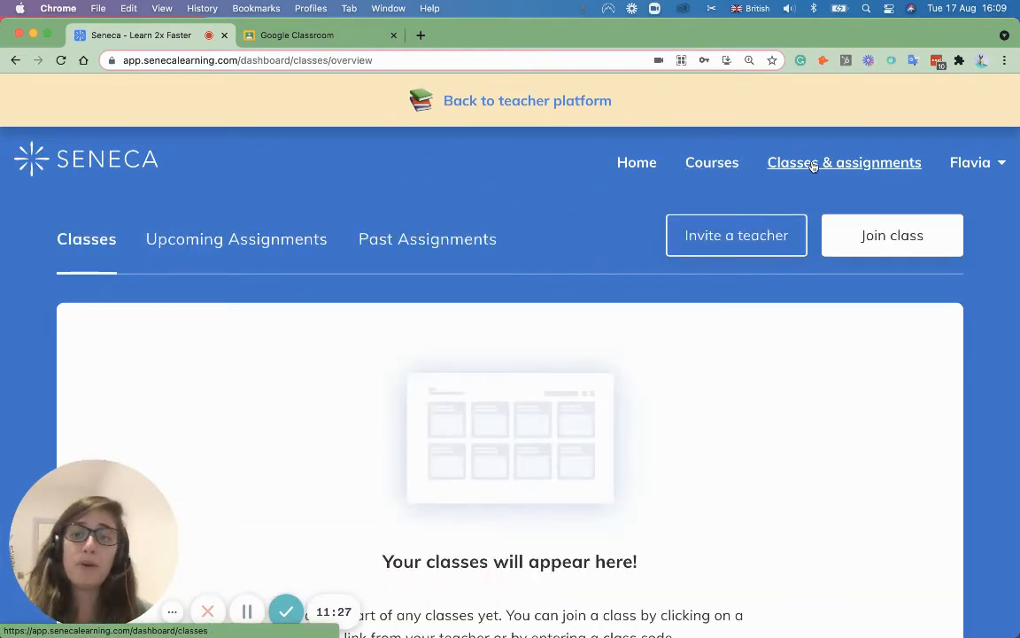
scroll(512, 376, down, 2)
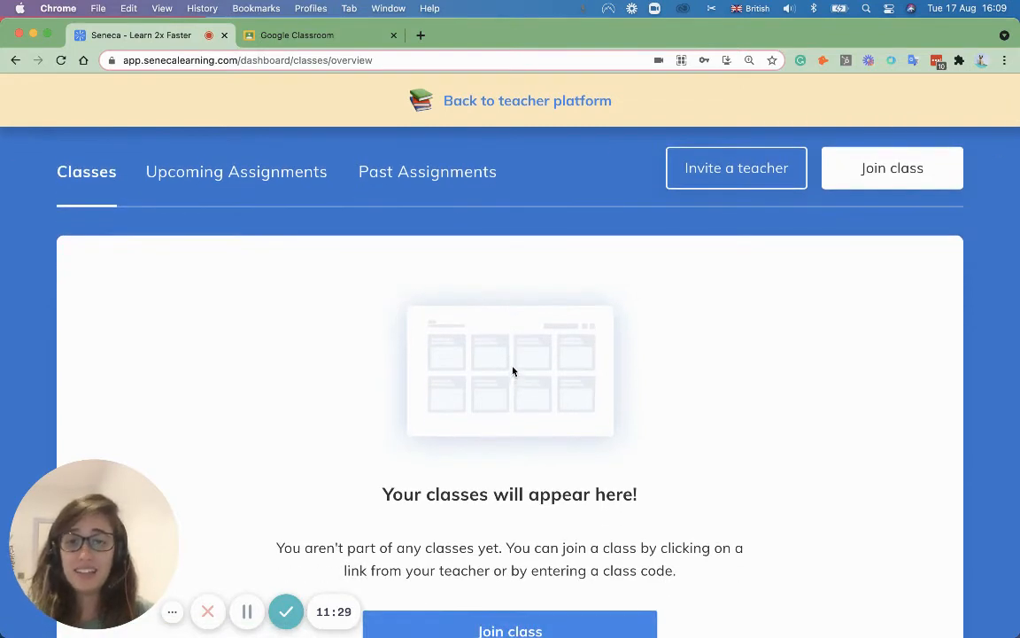
click(239, 188)
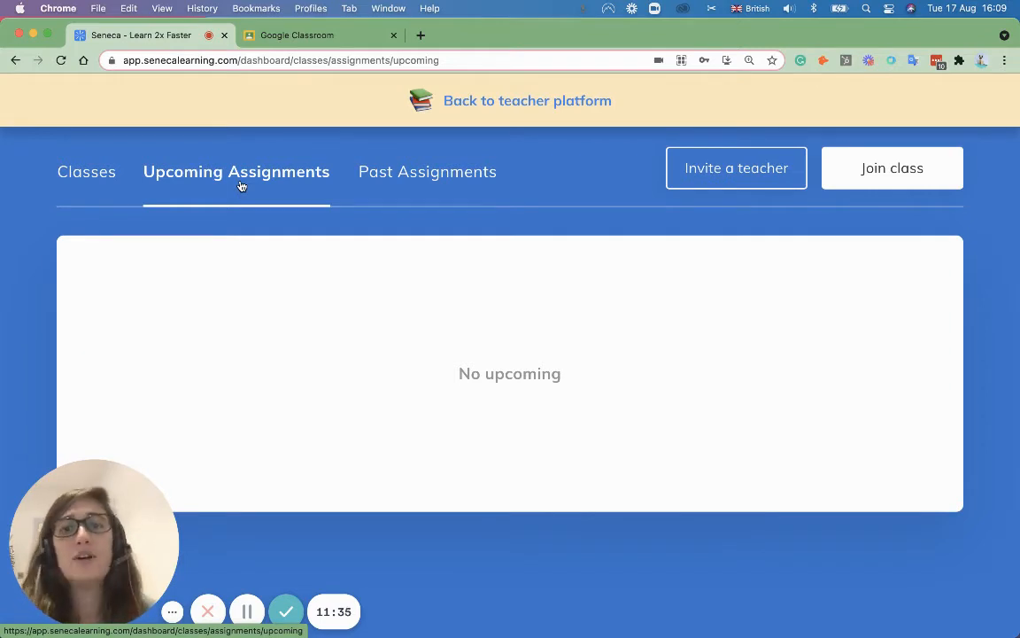
Step: Back on the teacher platform, start a new assignment for Year 11 B
click(498, 105)
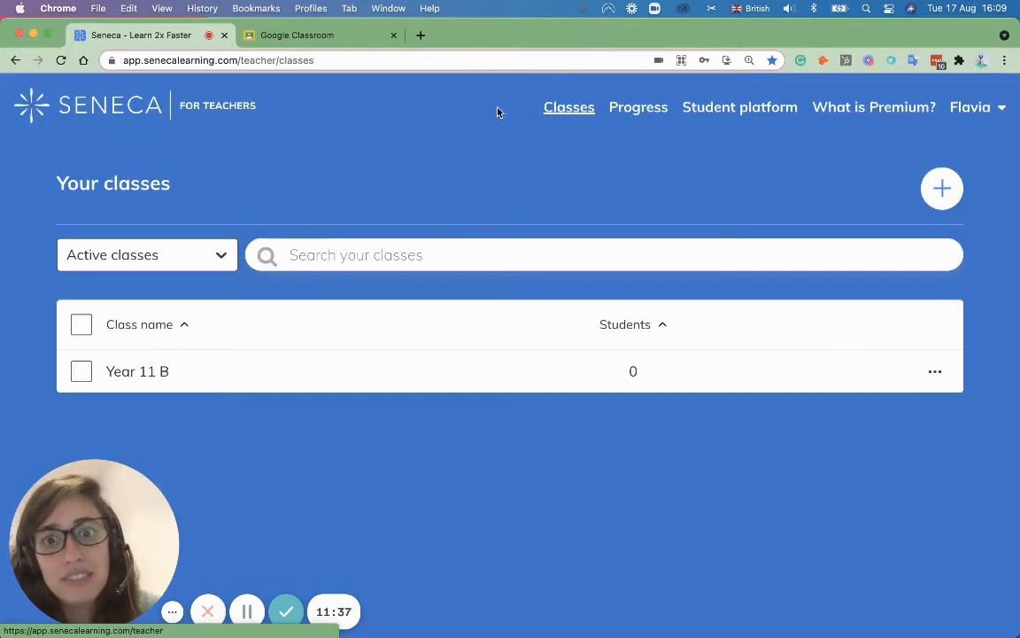
click(188, 372)
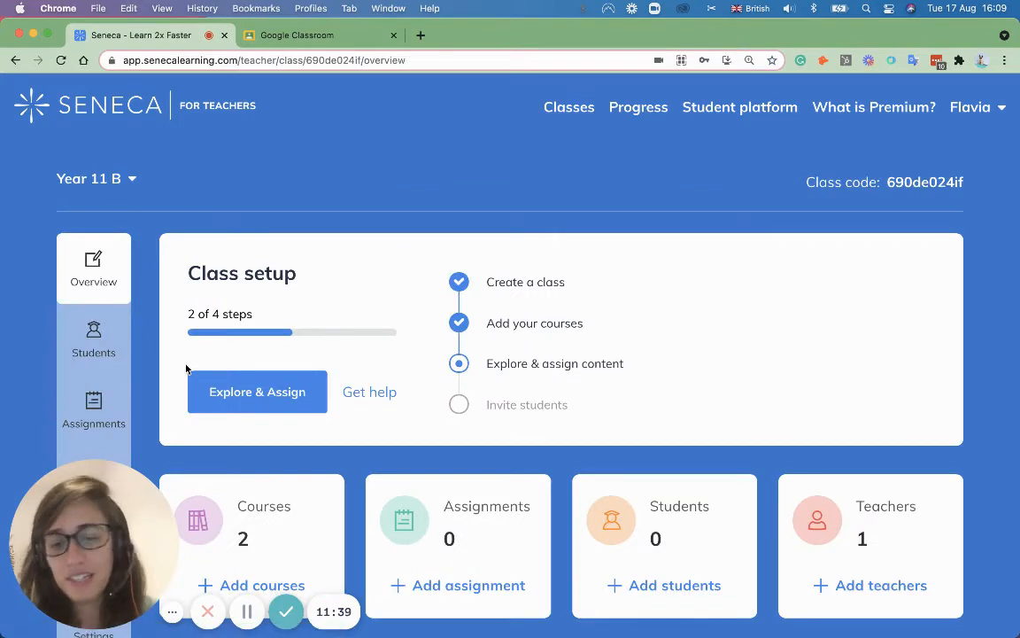
scroll(390, 434, down, 1)
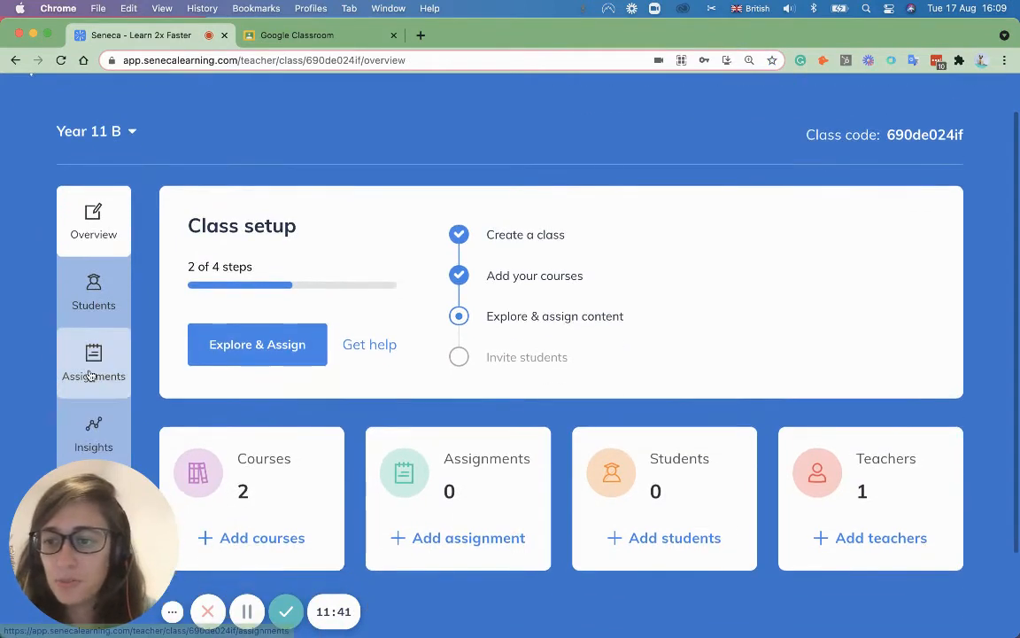
click(90, 376)
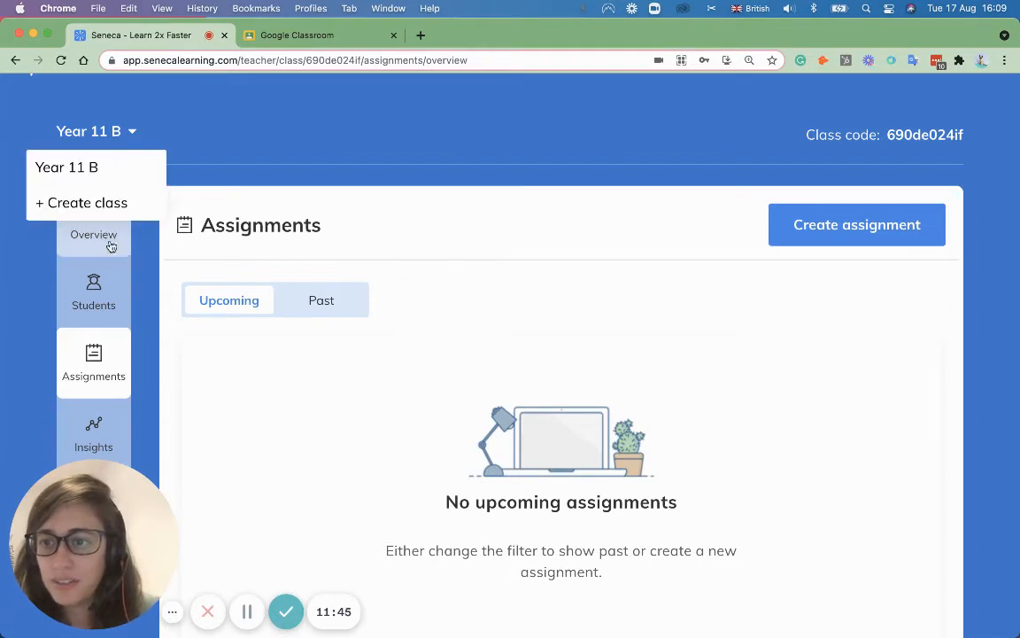
click(782, 232)
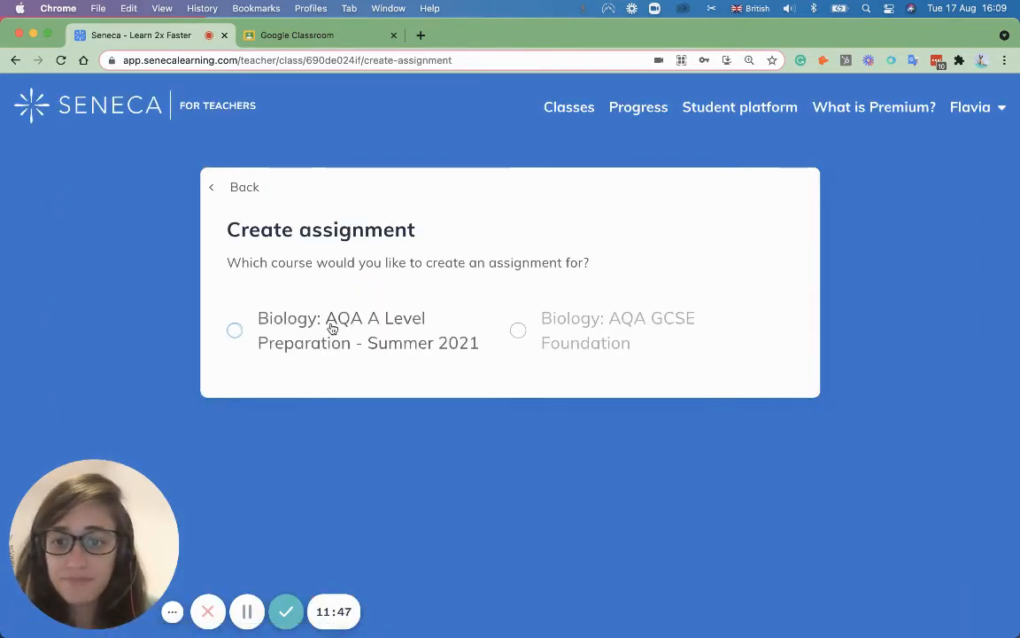
Step: Pick Biology: AQA GCSE Foundation and tick 1.2.1 Chromosomes & Mitosis under 1.2 Cell Division
click(333, 328)
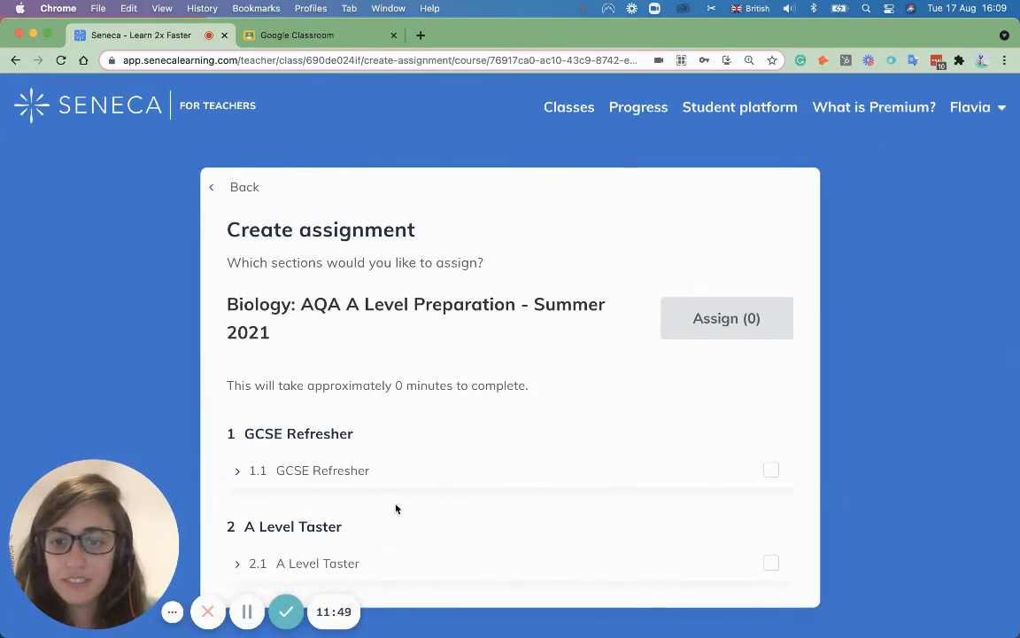
click(221, 194)
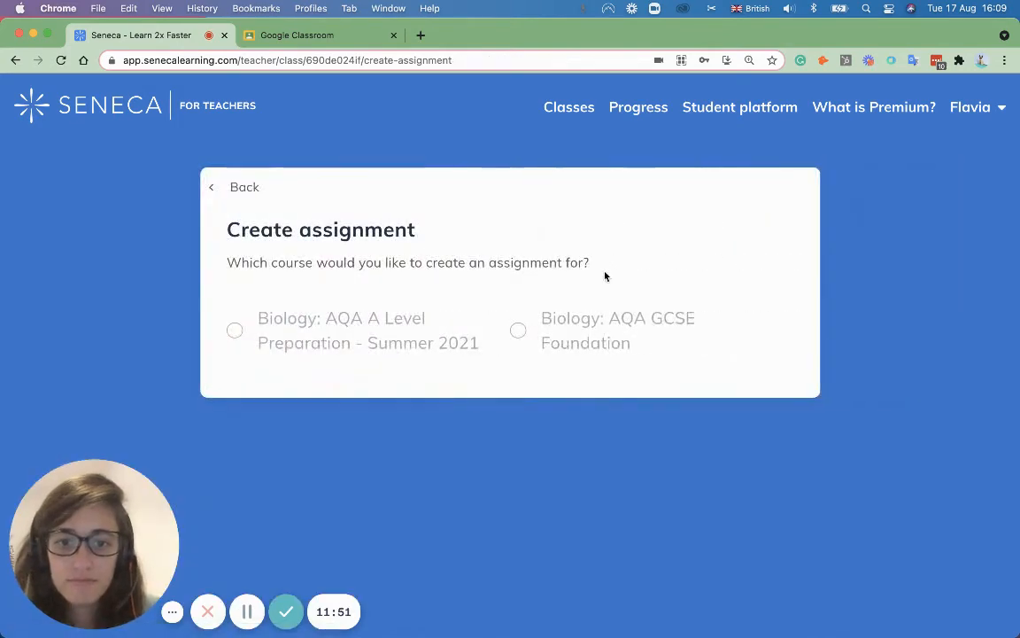
click(565, 317)
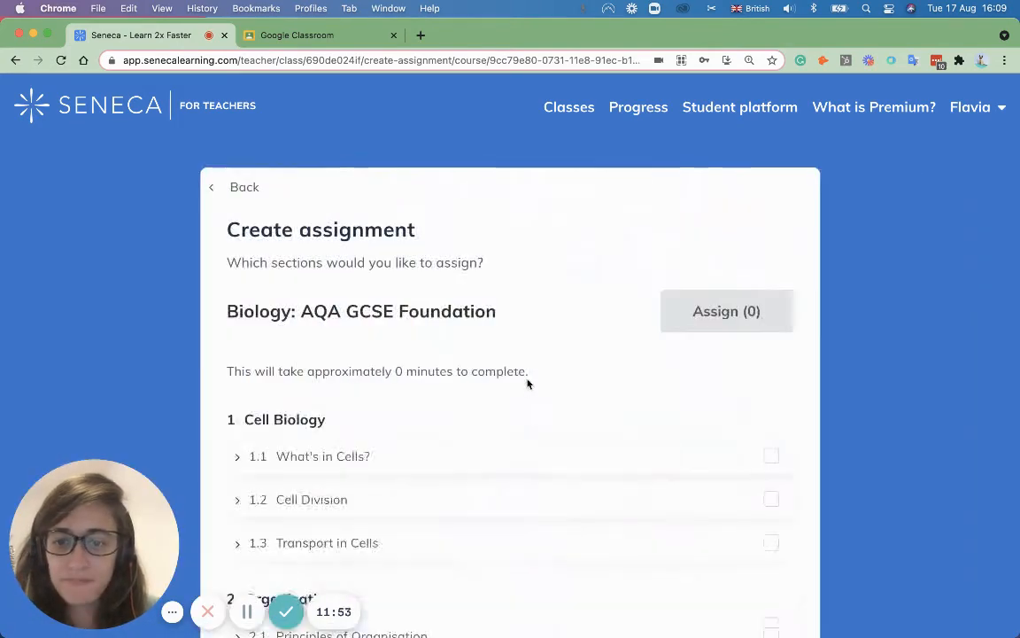
scroll(528, 385, down, 2)
click(337, 405)
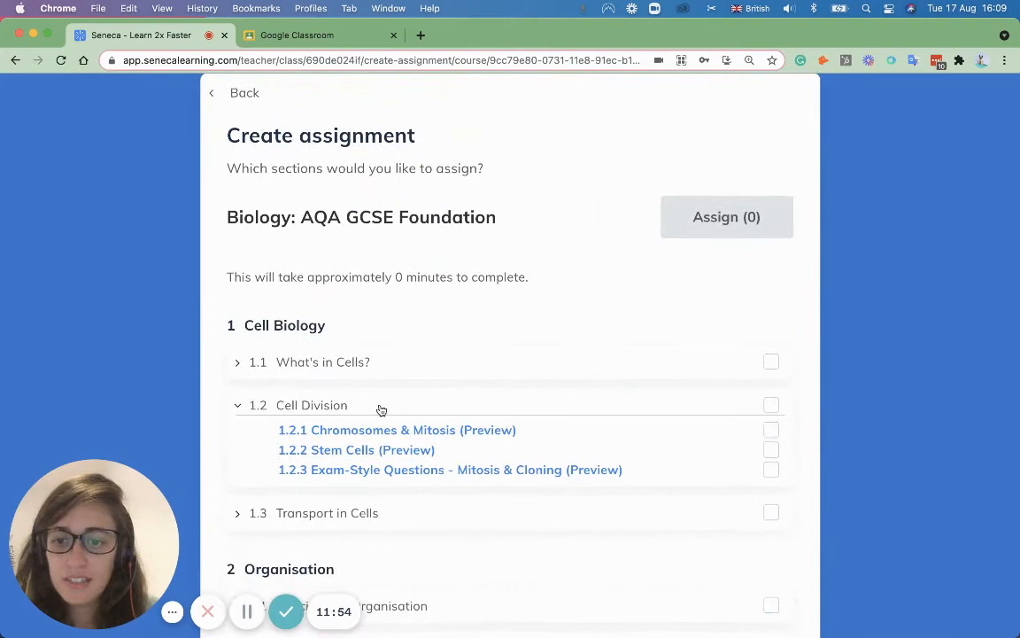
click(770, 430)
Step: Assign the chosen subsection as an assignment named 'Cell' and create it
click(724, 230)
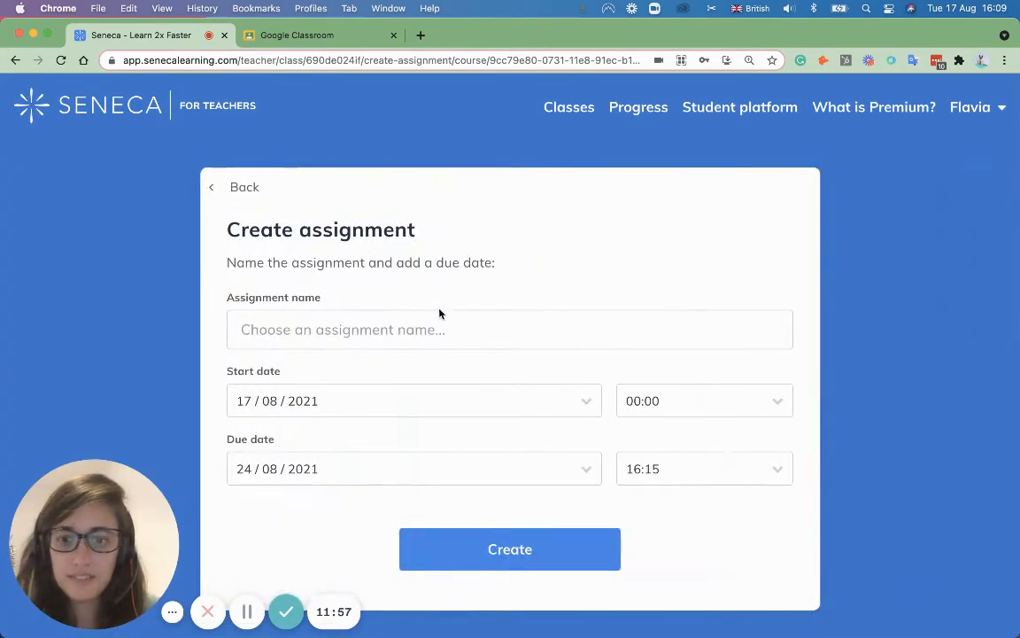
click(438, 314)
text(Cell)
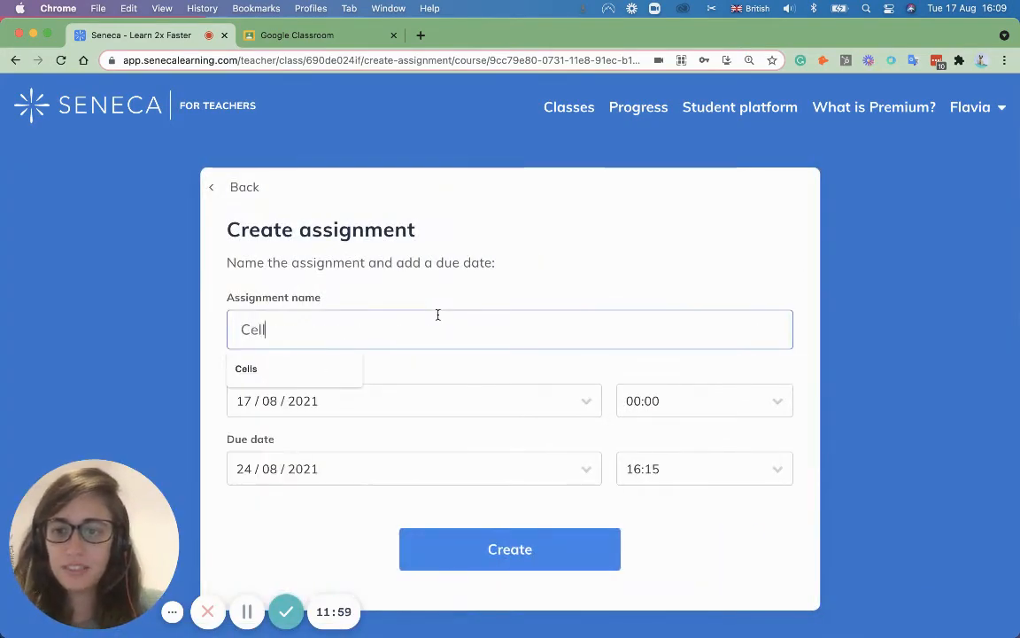
click(474, 292)
click(545, 554)
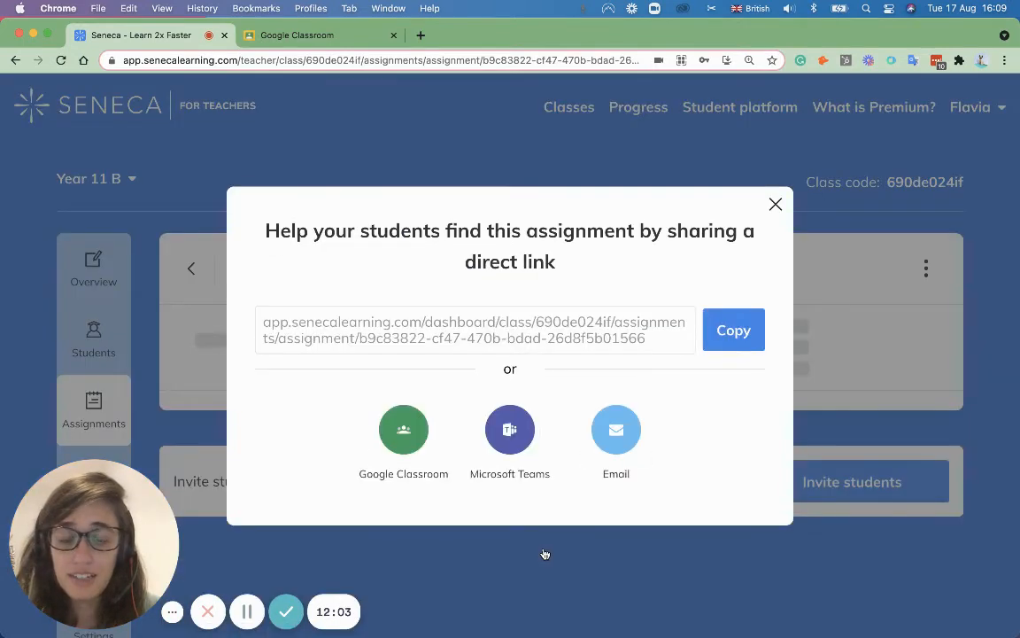
Step: Copy the Cell assignment's direct link and open it from the browser address bar
click(708, 335)
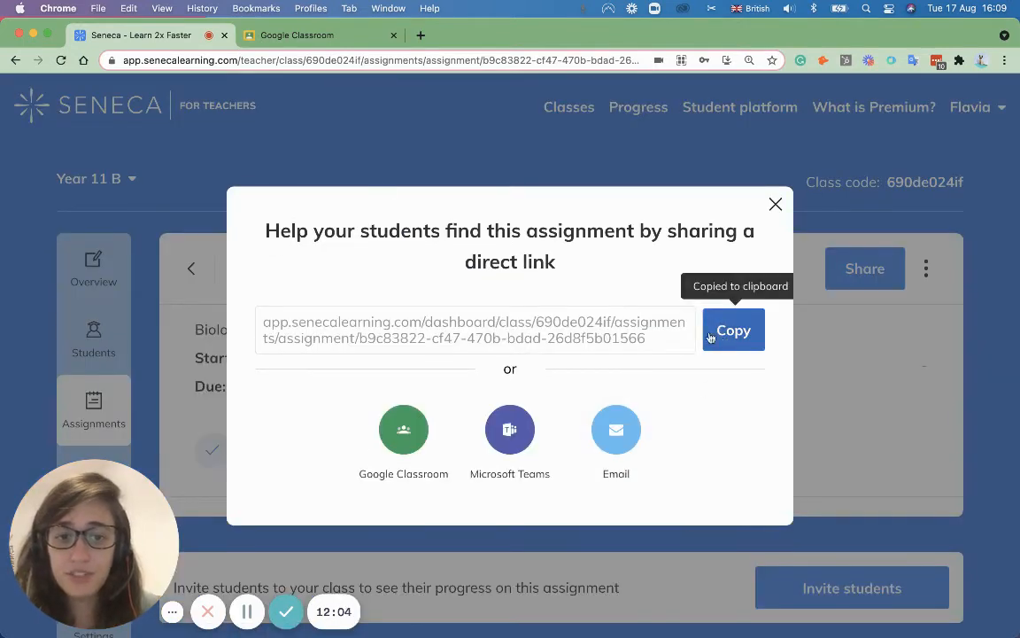
click(345, 61)
key(ctrl+v)
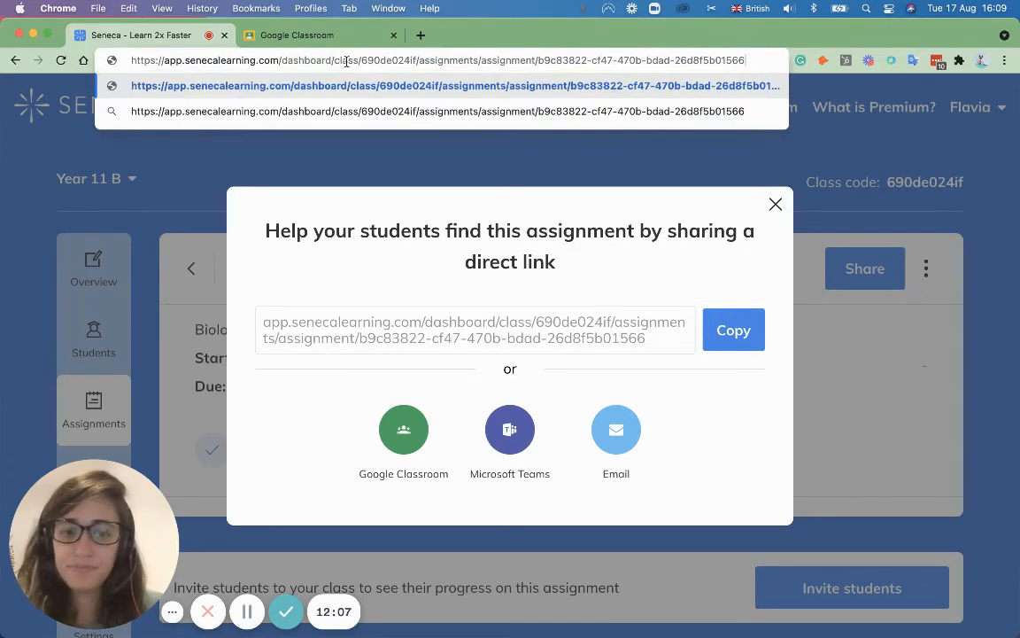
key(Return)
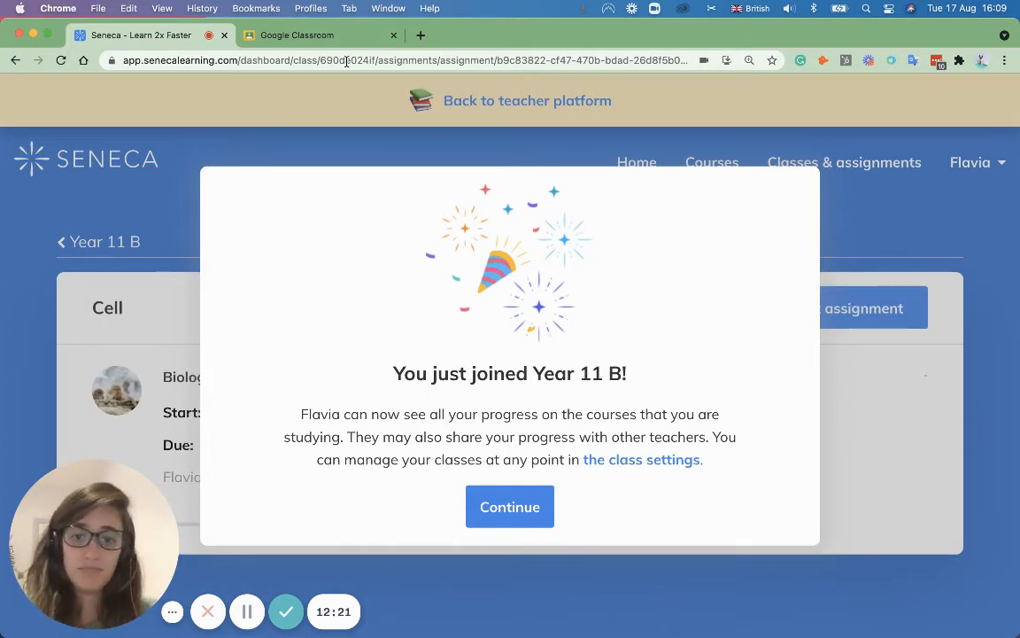
Step: Confirm joining the class and start the Cell assignment, zooming the page out
click(492, 507)
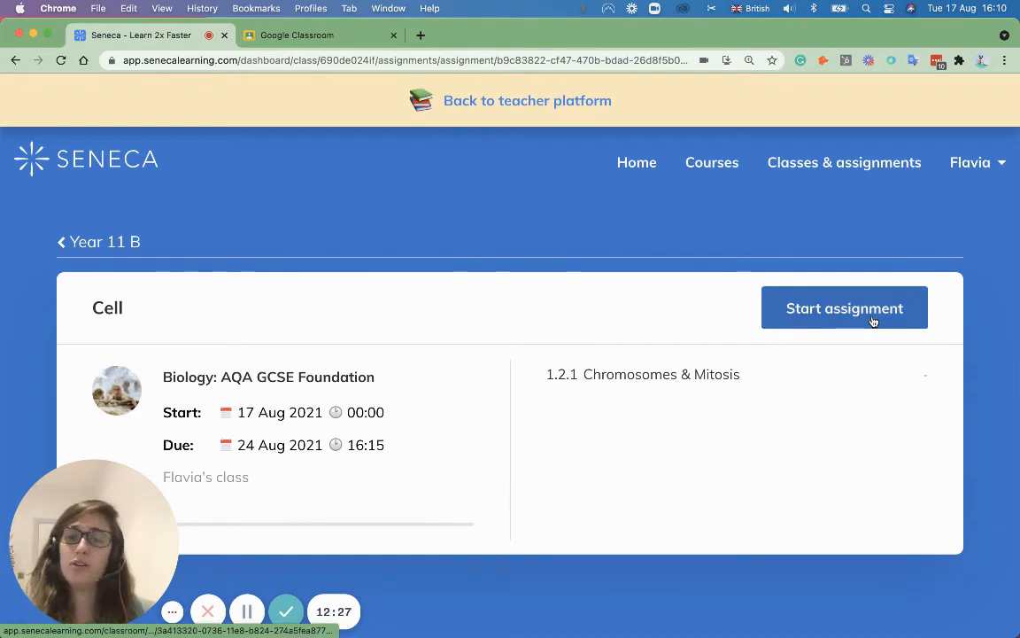
click(830, 310)
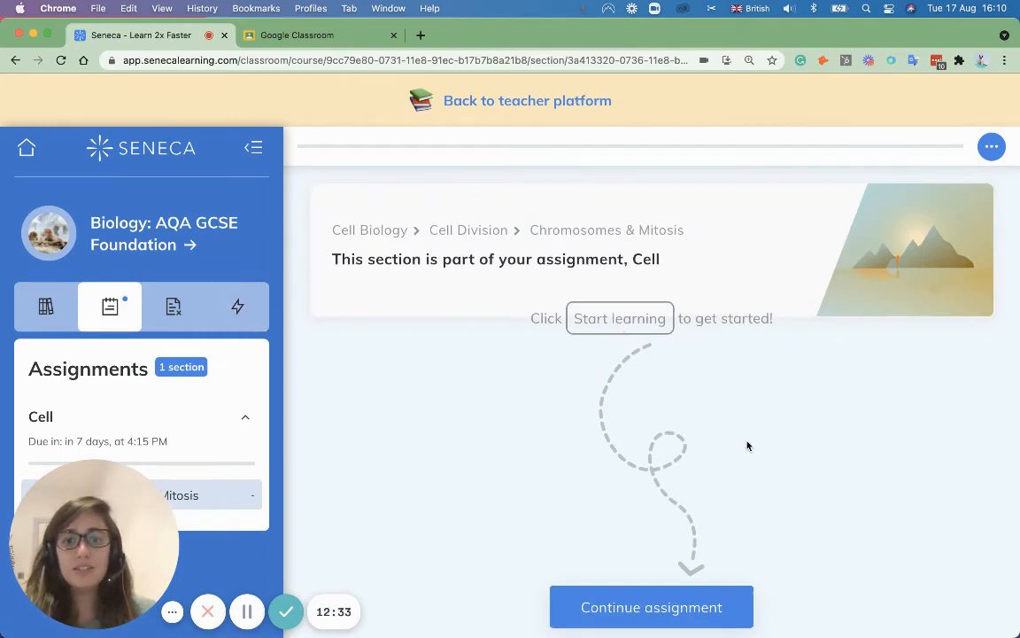
key(super+minus)
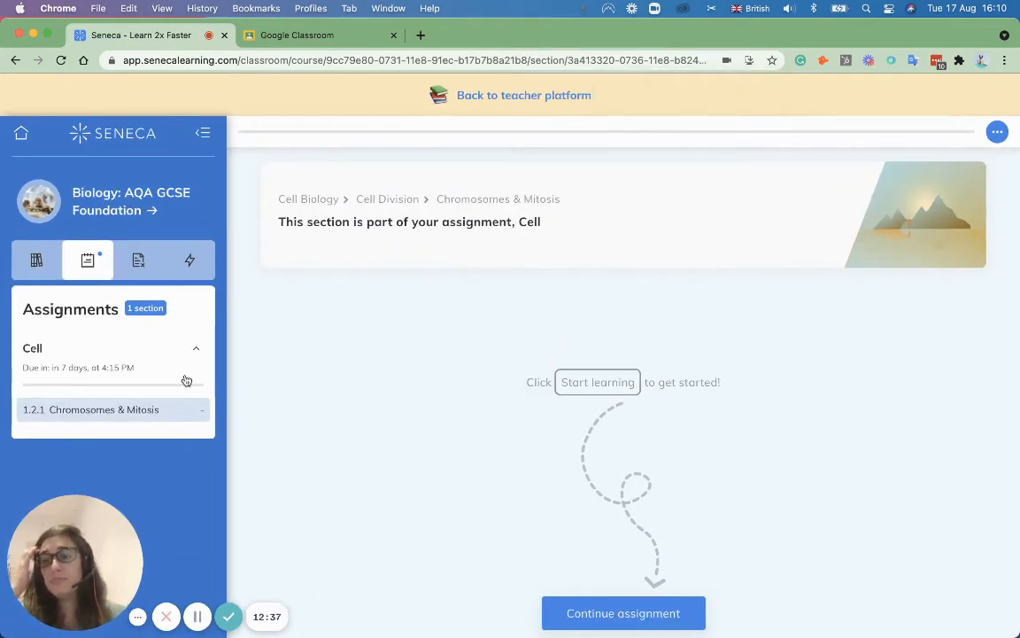
Step: Browse the course contents, expanding topic 6 Inheritance, Variation & Evolution, then return to Assignments
click(39, 262)
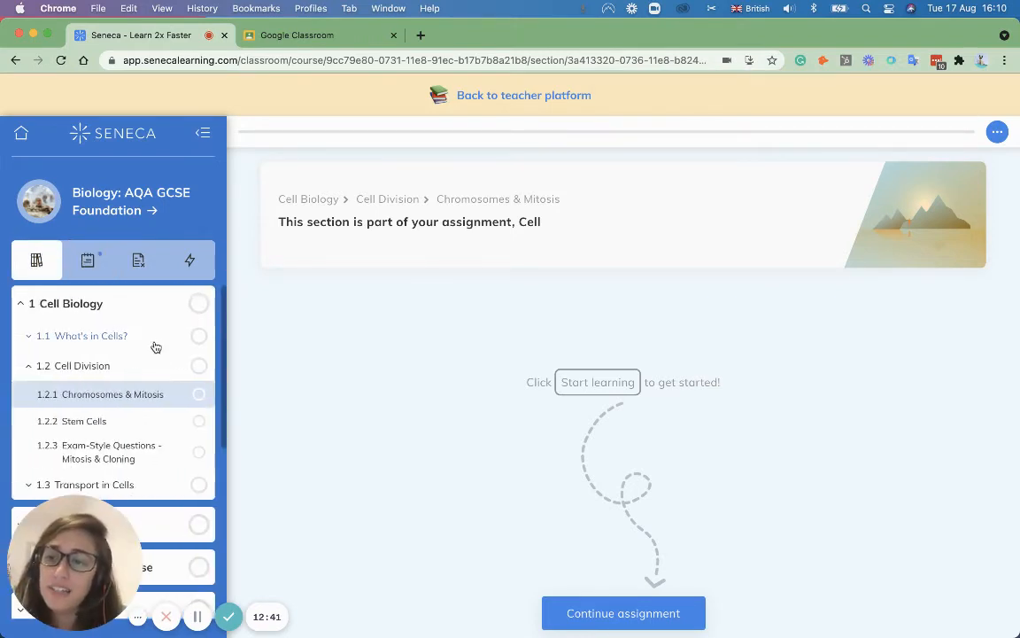
scroll(155, 350, down, 10)
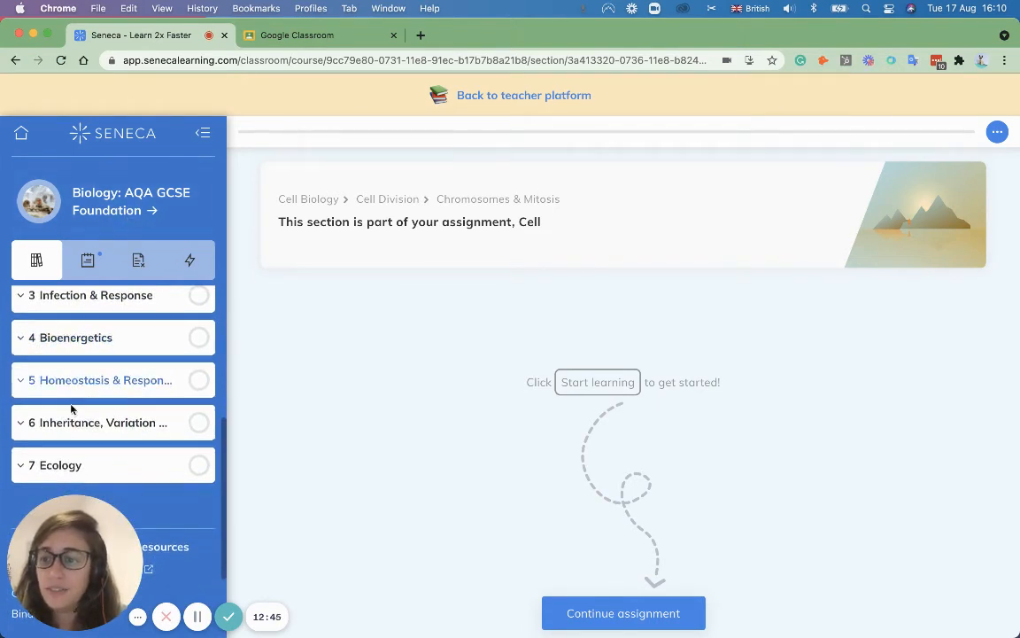
click(46, 429)
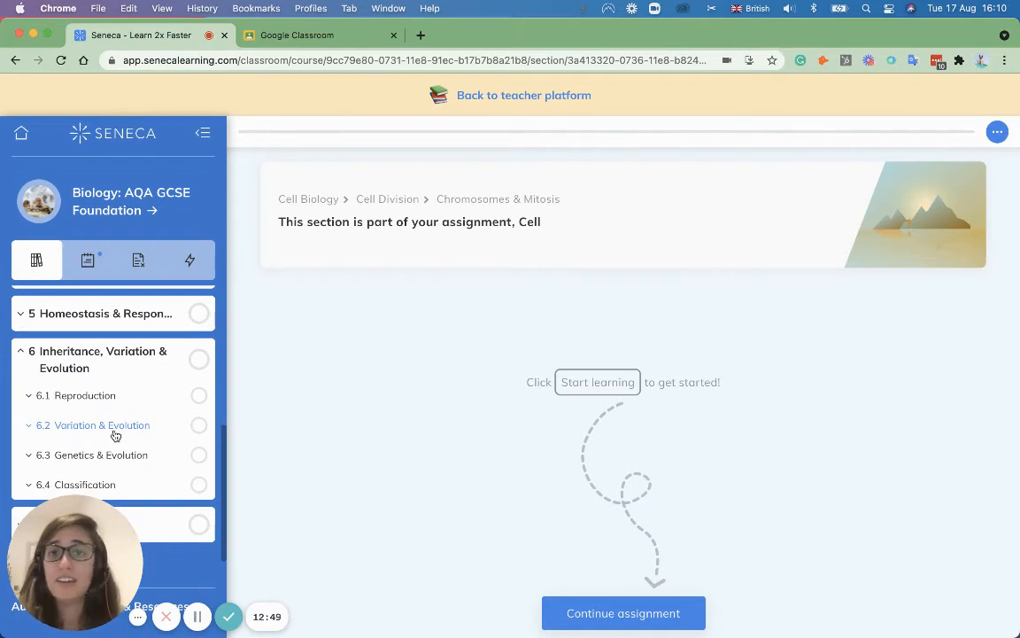
scroll(115, 435, up, 10)
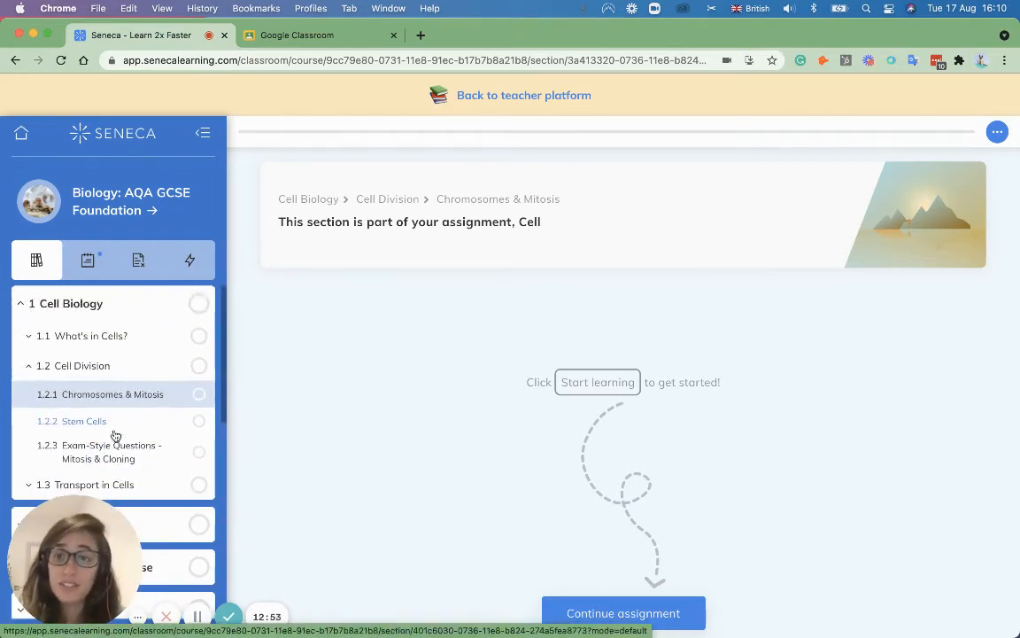
click(91, 260)
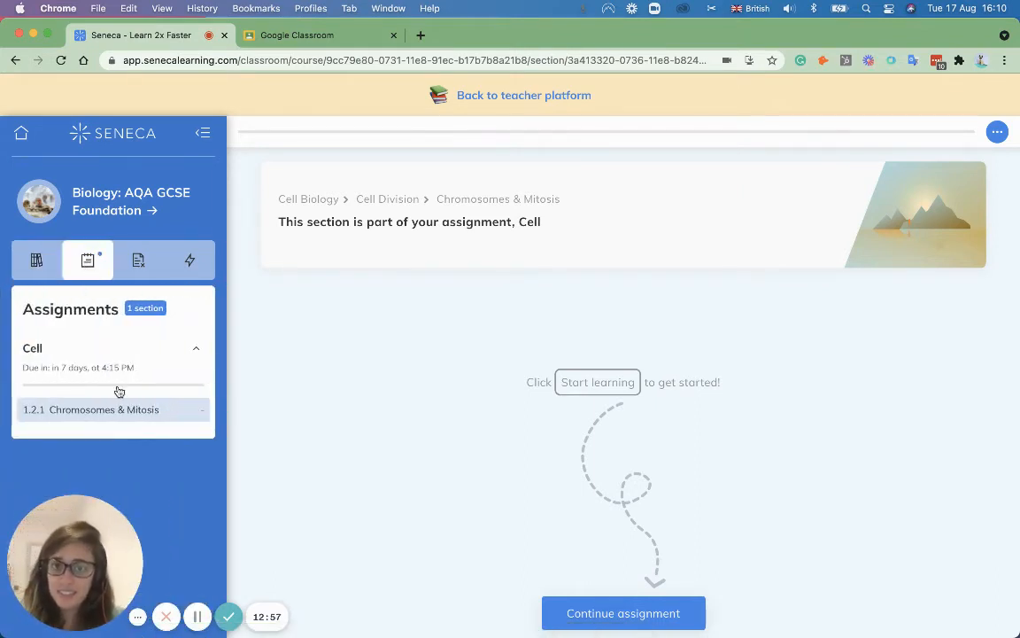
Step: Begin Chromosomes & Mitosis, view the eukaryotic and nucleus definitions, and answer that sex cells have more chromosomes
click(623, 613)
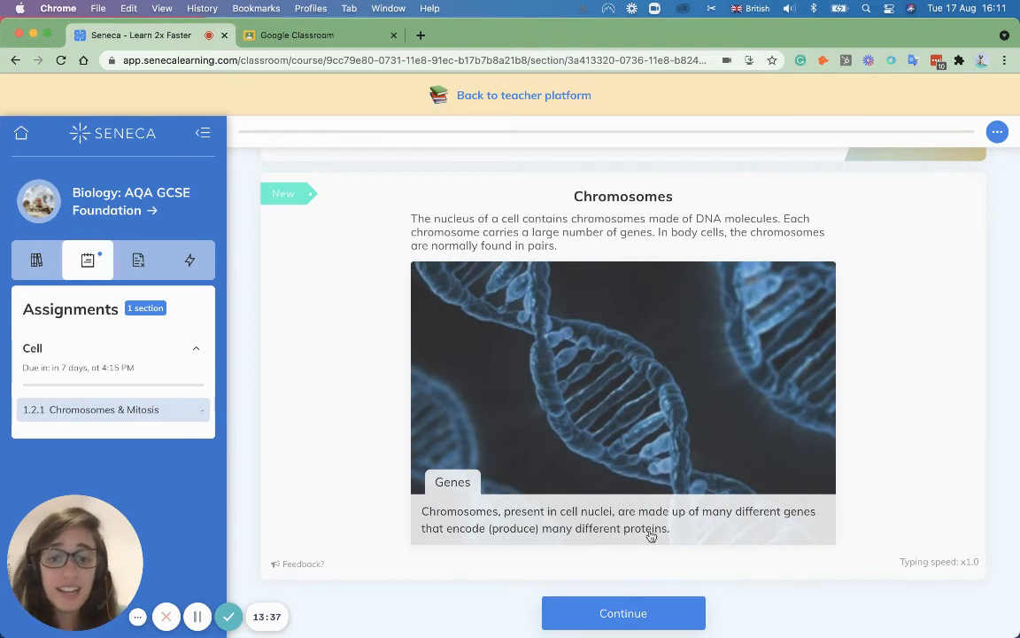
click(650, 610)
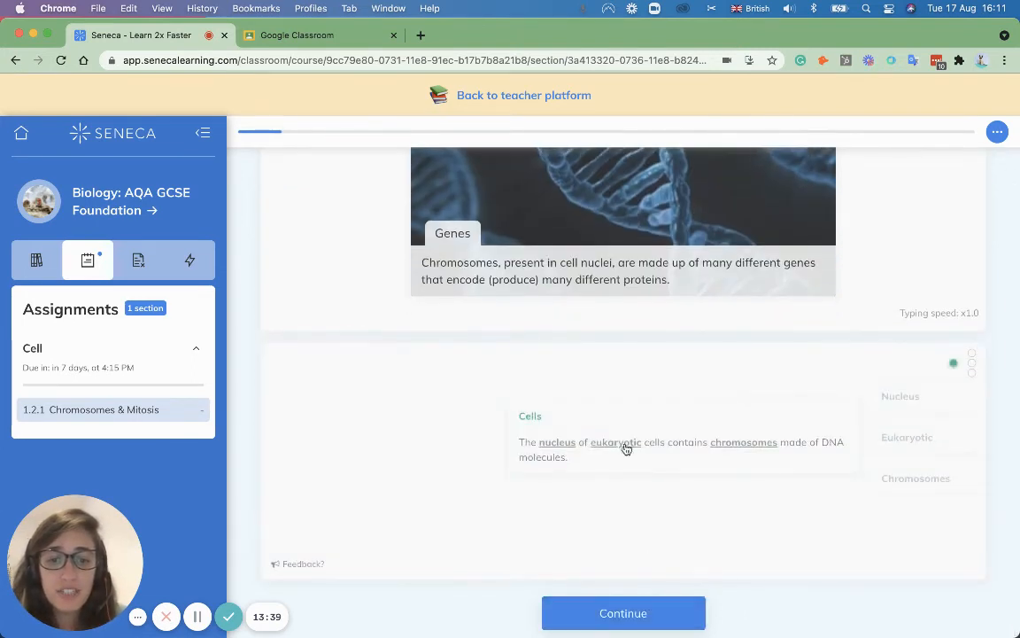
click(616, 443)
click(680, 404)
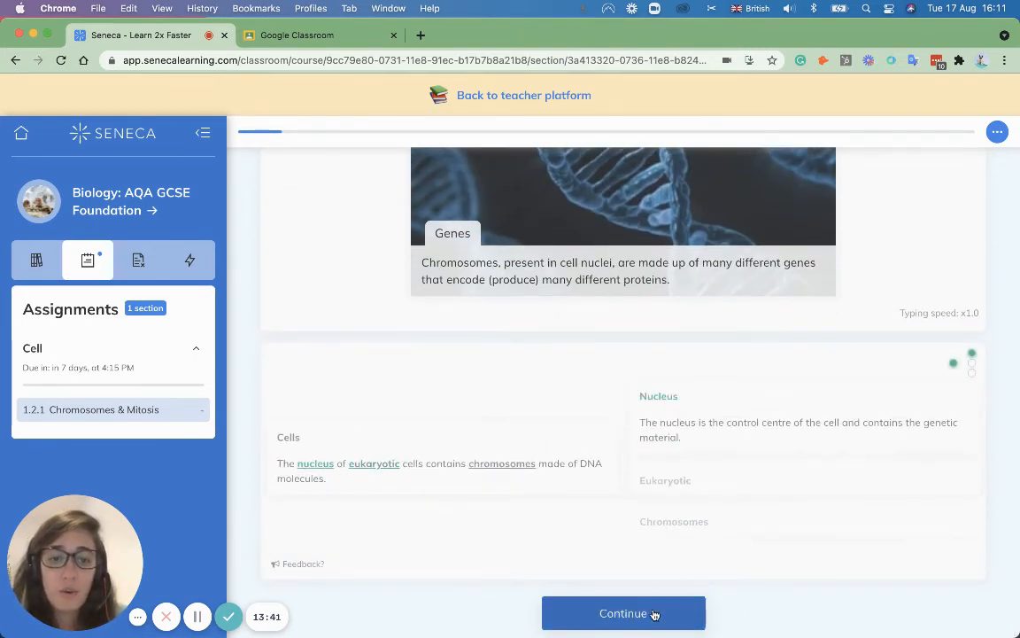
click(651, 615)
click(615, 501)
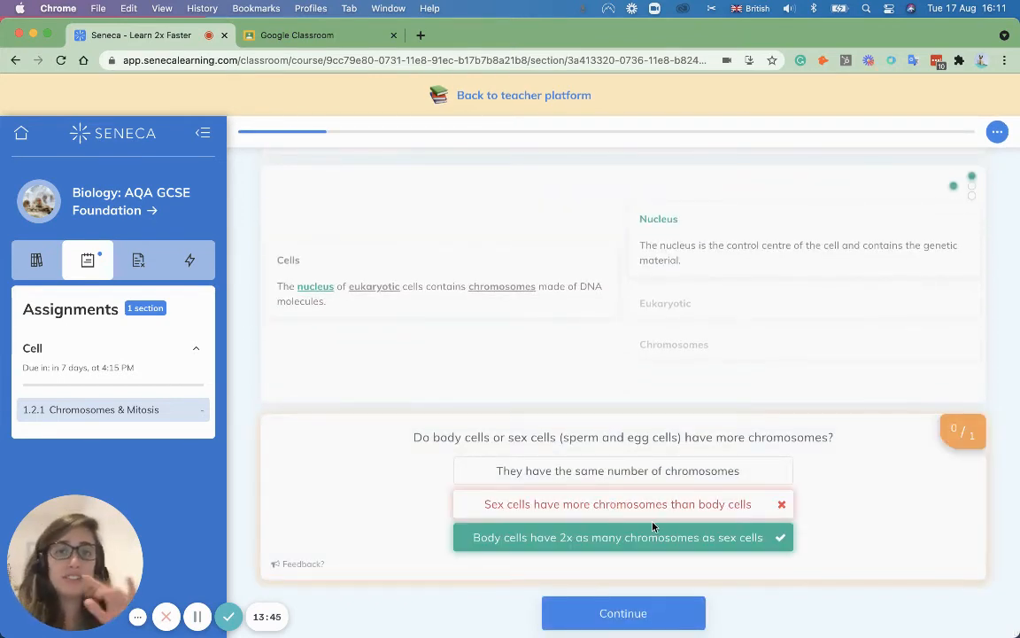
Step: Move past the chromosome question and read through the cell cycle slides
click(635, 614)
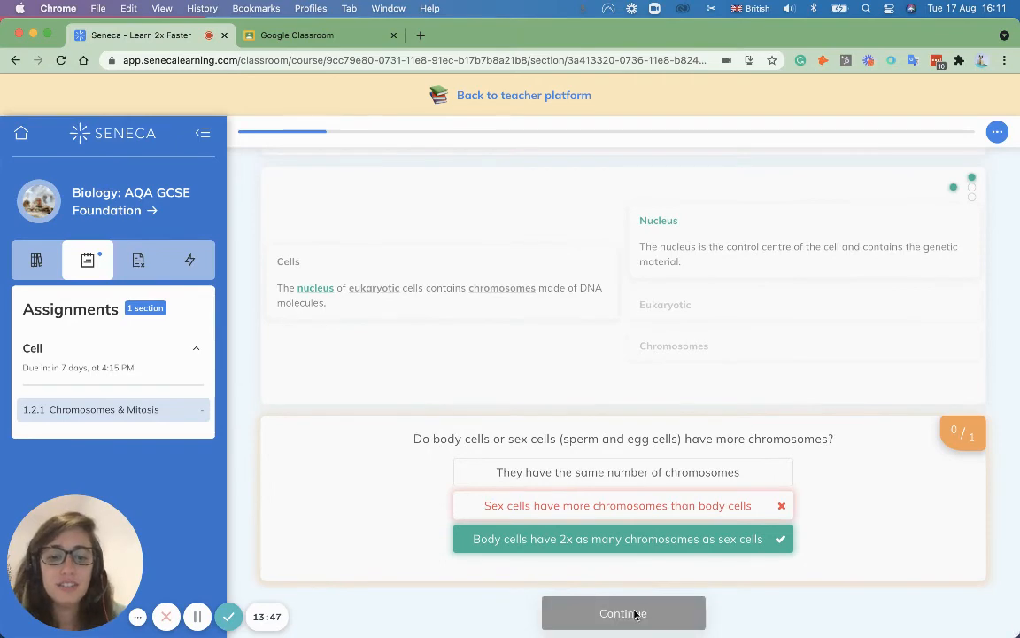
scroll(831, 447, up, 3)
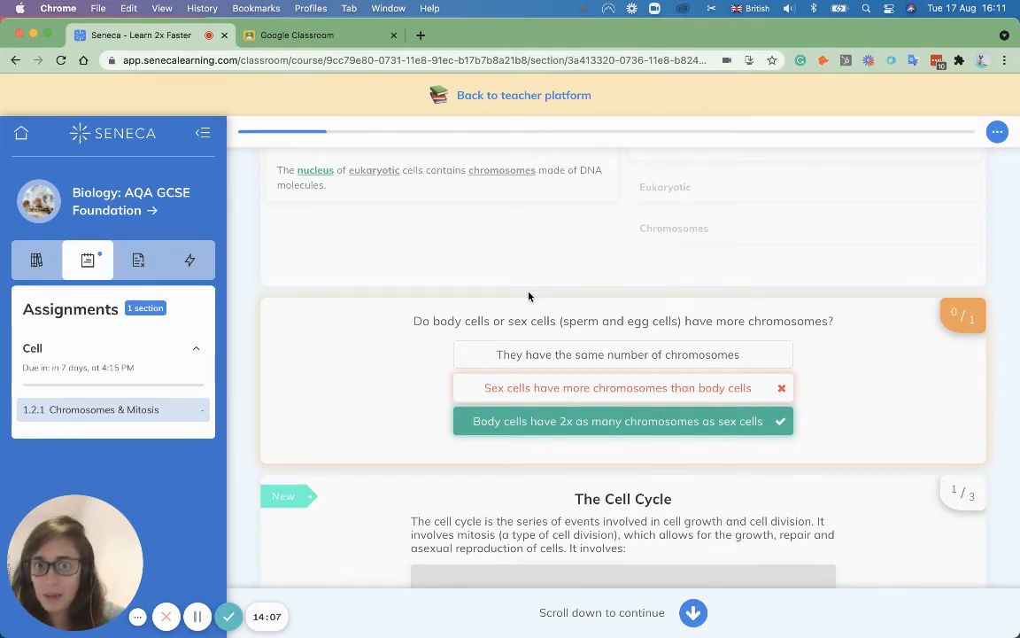
scroll(549, 347, down, 5)
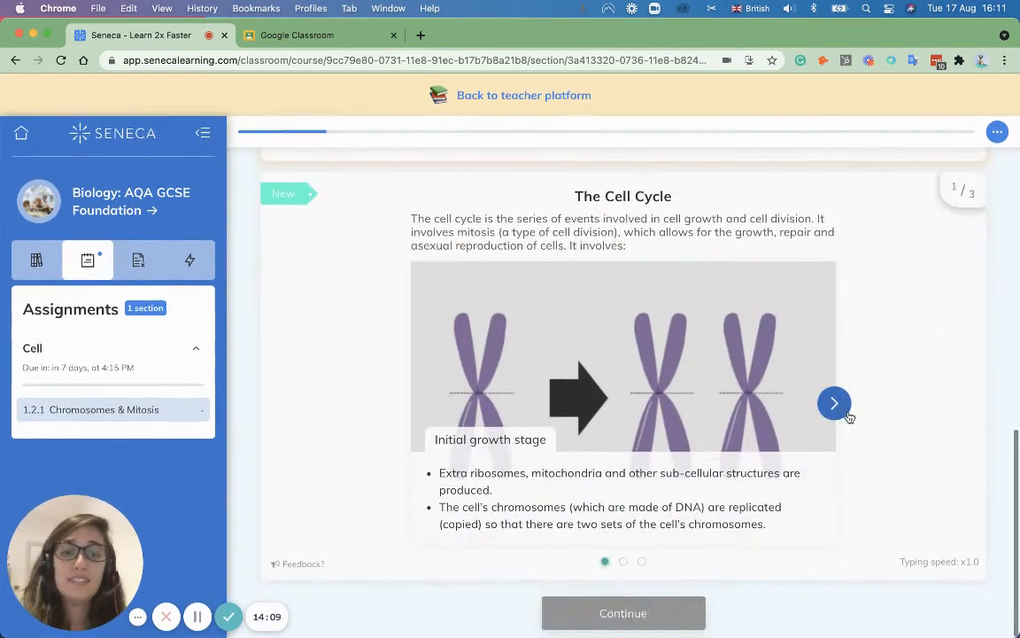
click(848, 407)
click(848, 407)
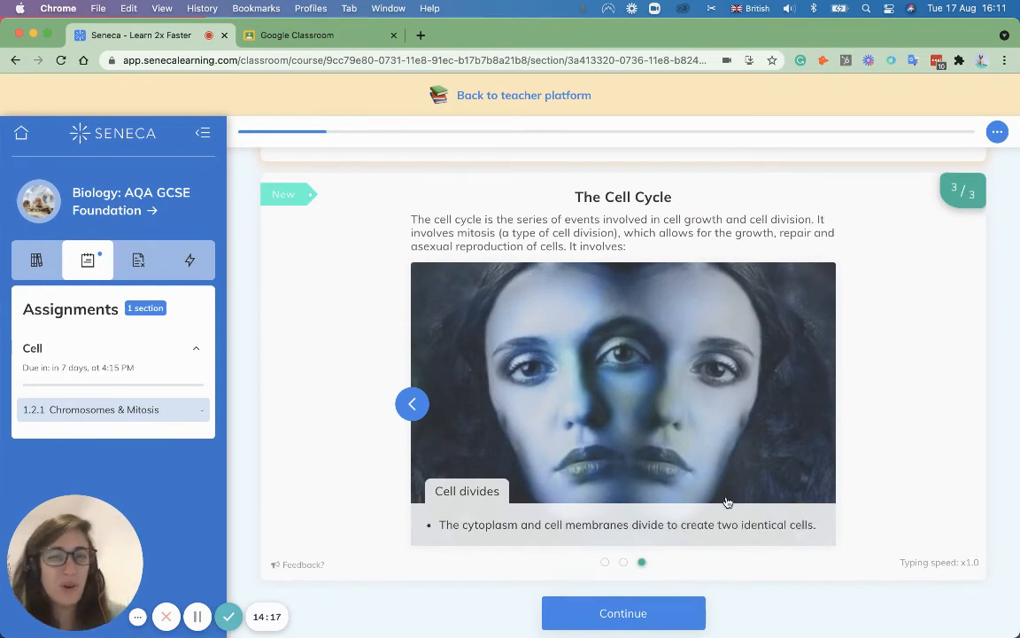
click(643, 613)
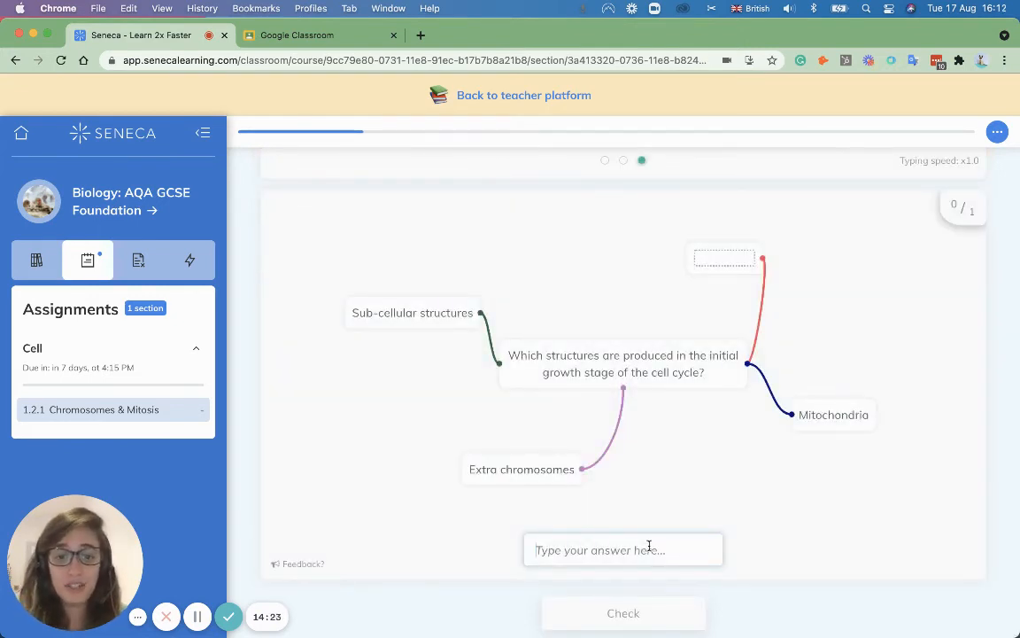
Step: Answer the missing structure with 'ribosomes' and the mitosis blank with 'identical'
click(649, 549)
text(ribosomes)
click(641, 613)
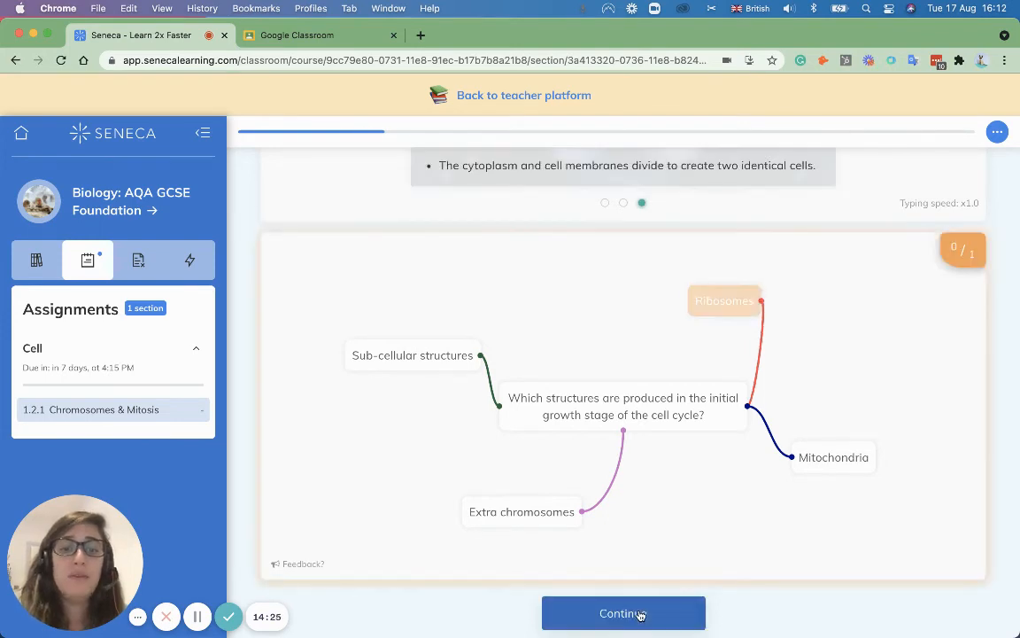
click(641, 614)
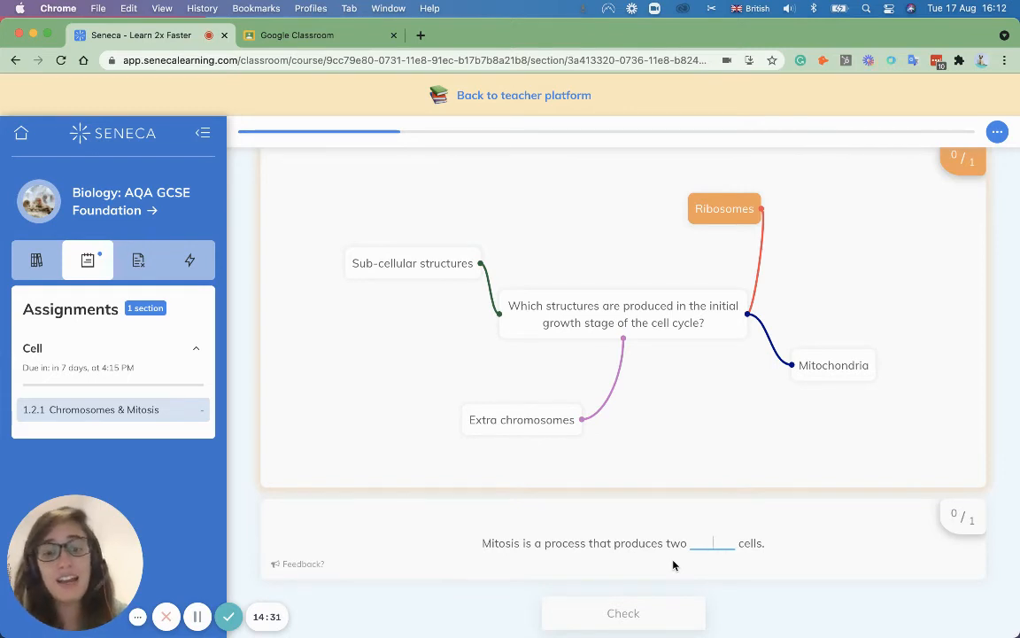
text(identical)
click(649, 603)
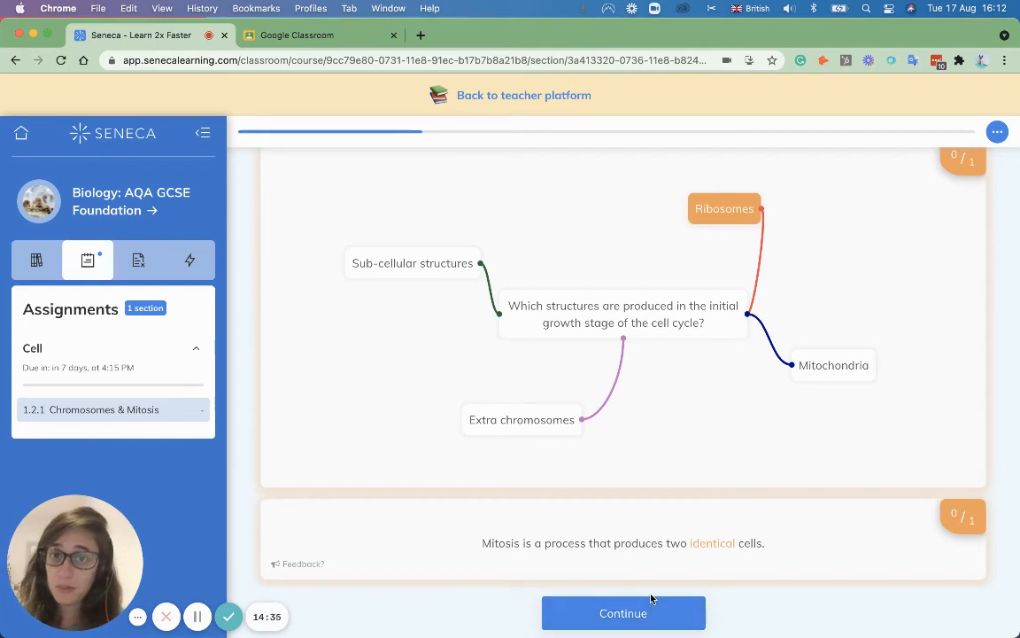
click(650, 610)
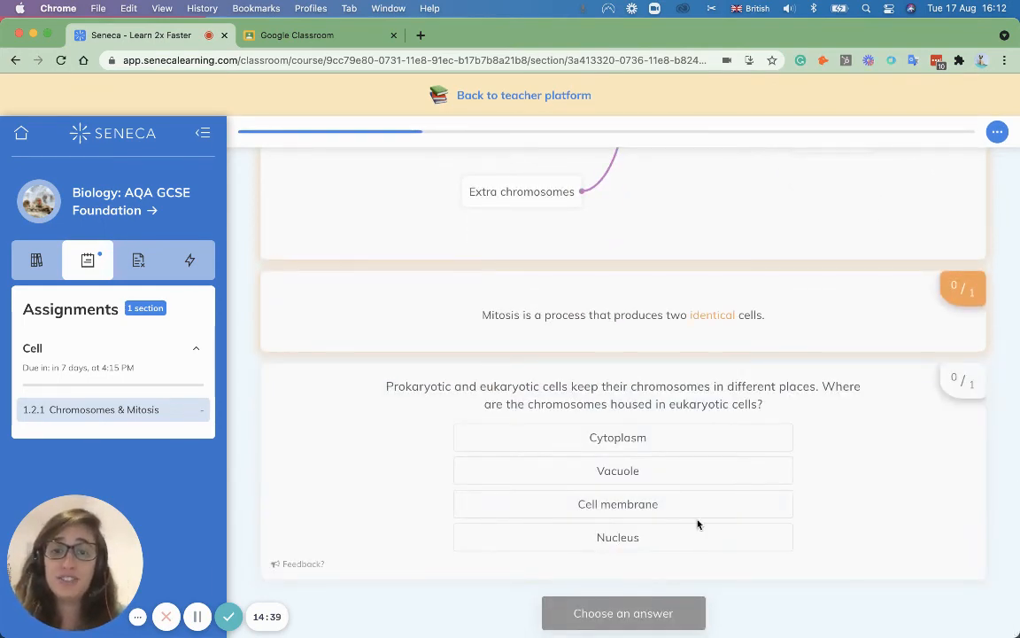
Step: Choose Vacuole as where chromosomes are housed and enter 'cell' in the mind map
click(667, 470)
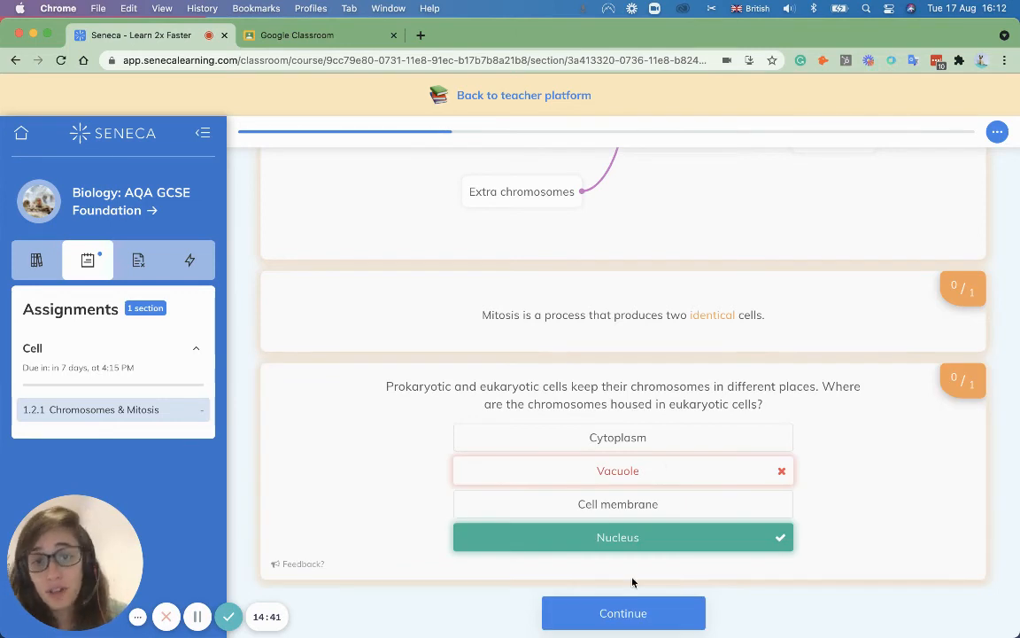
click(627, 613)
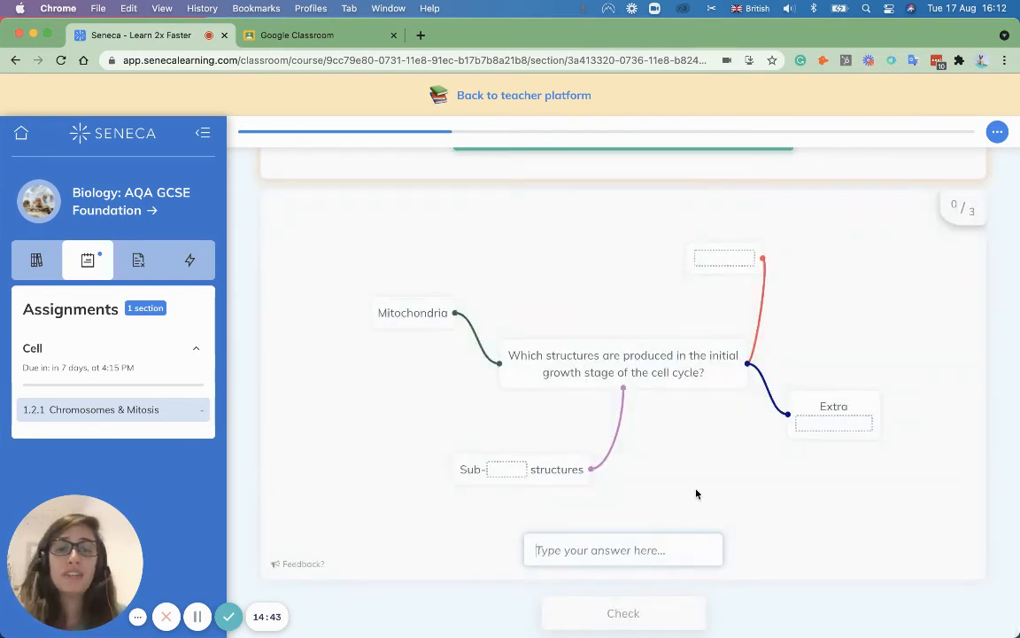
text(ce)
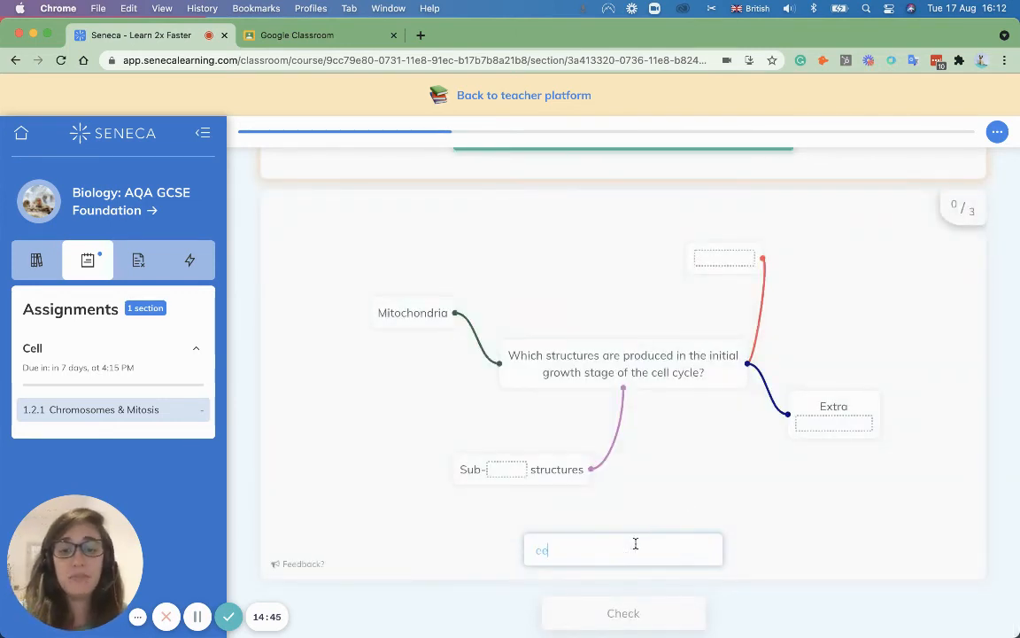
text(ll)
click(635, 612)
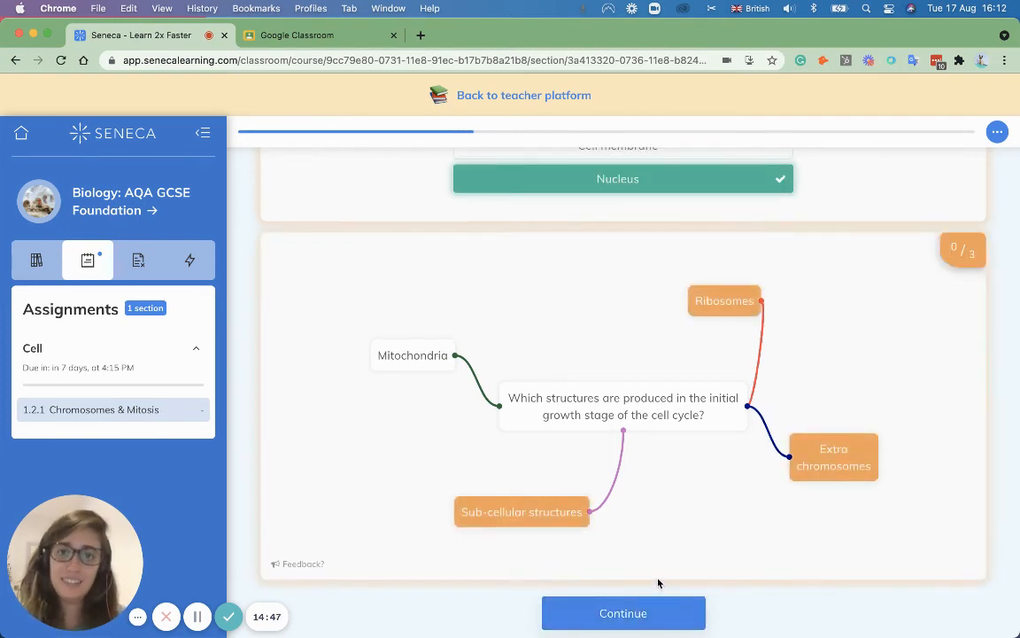
click(666, 613)
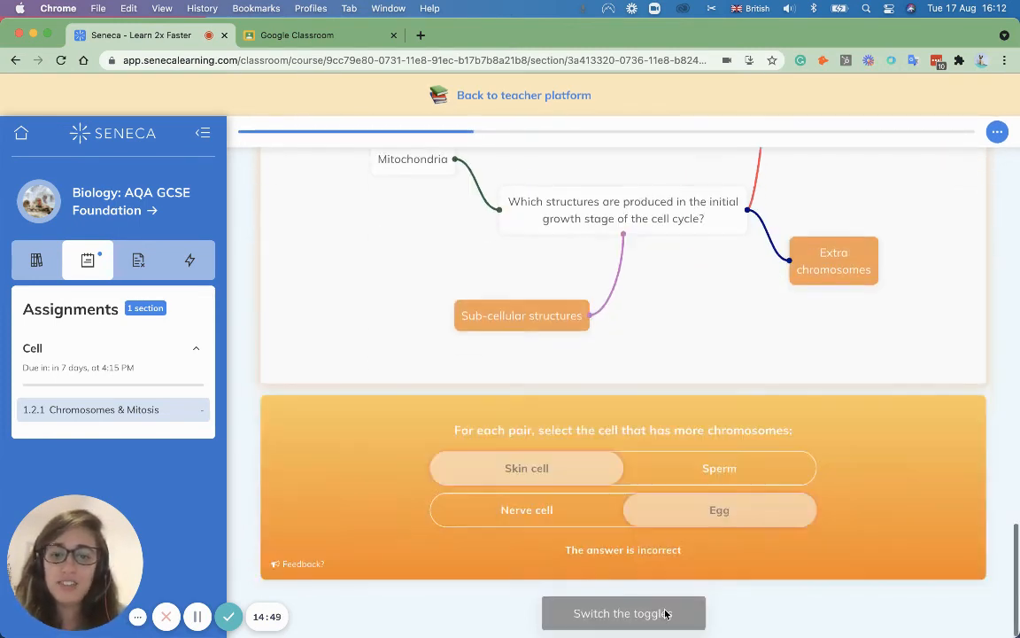
Step: Switch both pairs to the cell with more chromosomes and answer the cell cycle stage with 'cell'
click(677, 477)
click(604, 508)
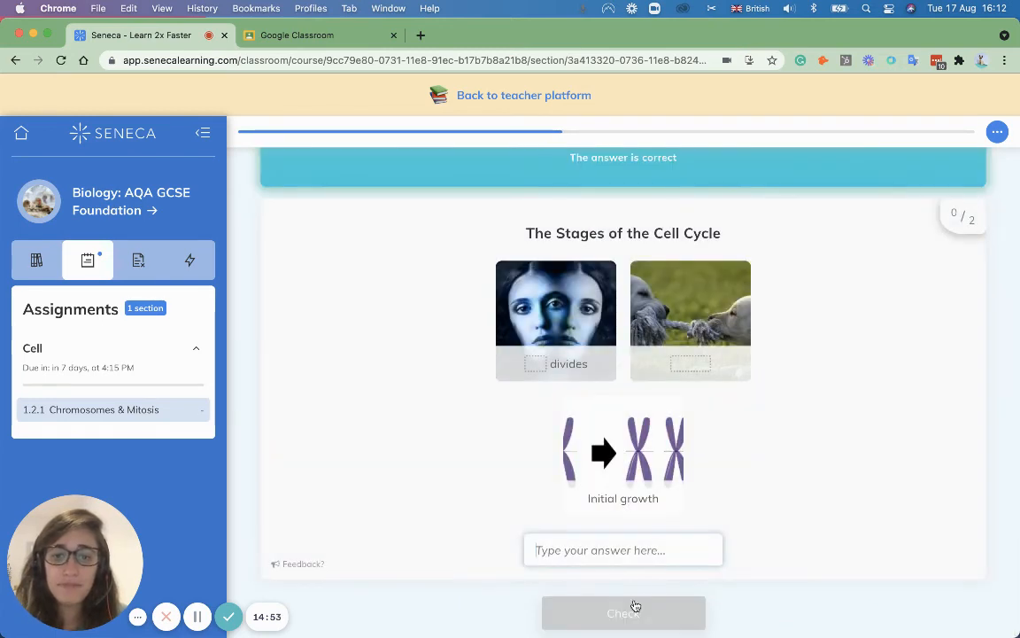
click(627, 553)
text(cell)
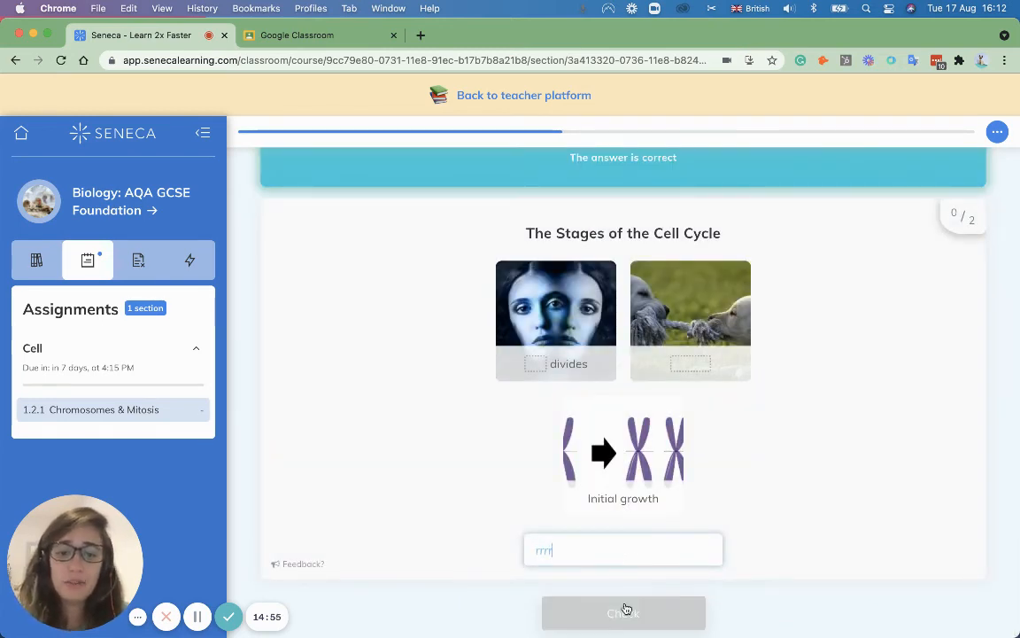
click(623, 611)
click(623, 611)
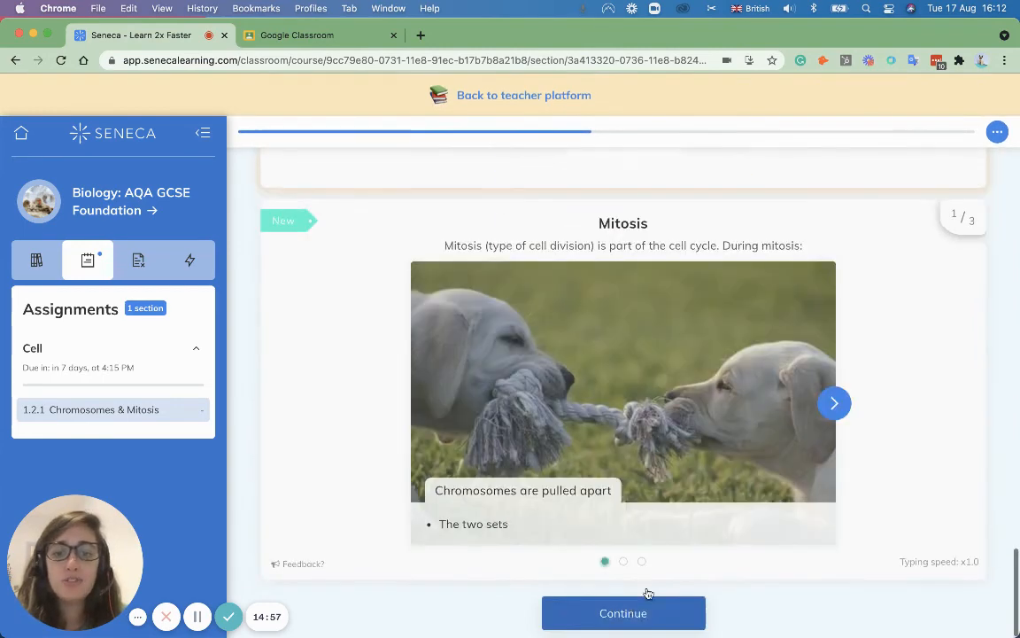
Step: Go through the Mitosis card, rate the daughter-cells question Easy, and answer Fermentation
click(834, 403)
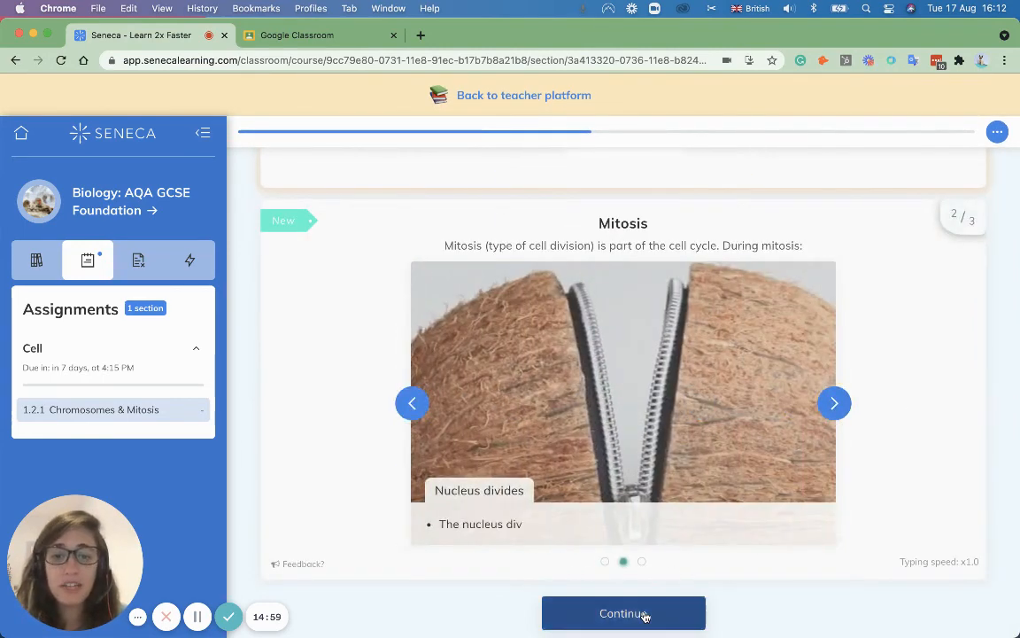
click(646, 613)
click(461, 412)
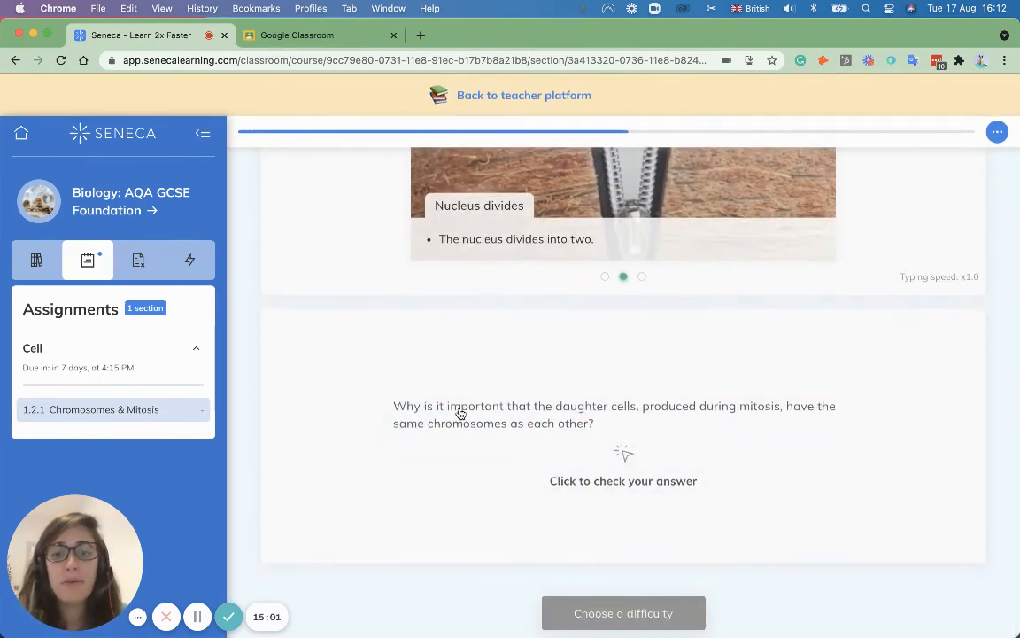
click(461, 522)
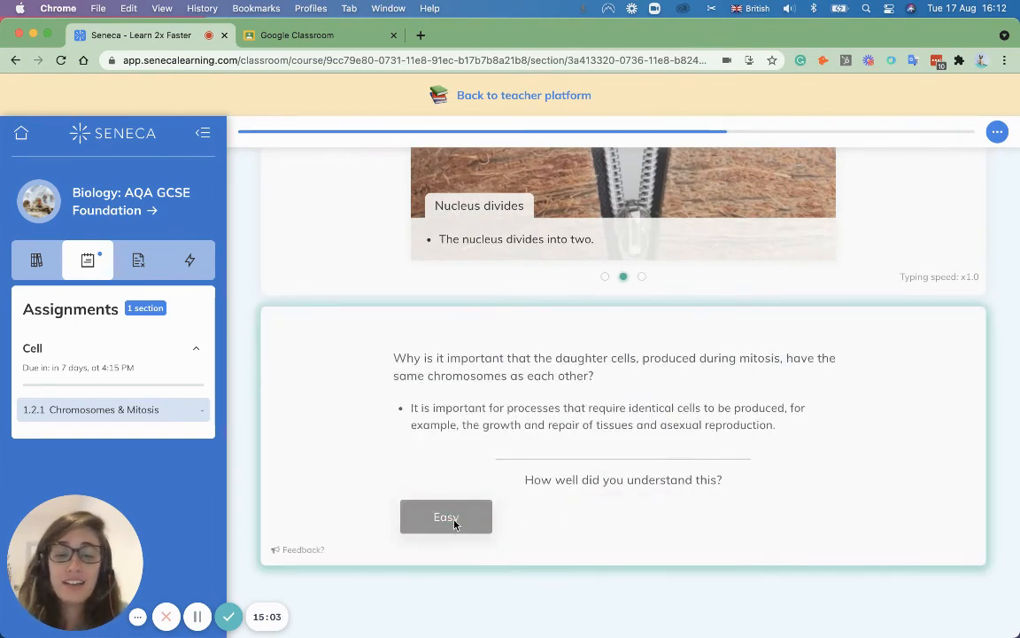
click(554, 507)
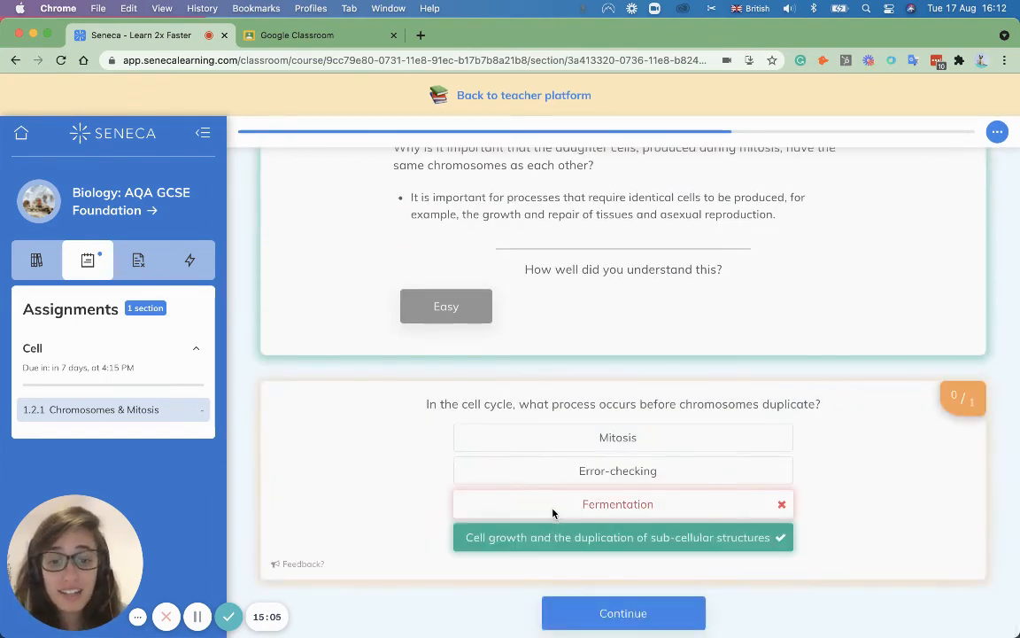
Step: Pick the true mitosis statements (identical daughter cells, mitosis second, sets pulled apart) and type 'in'
click(615, 611)
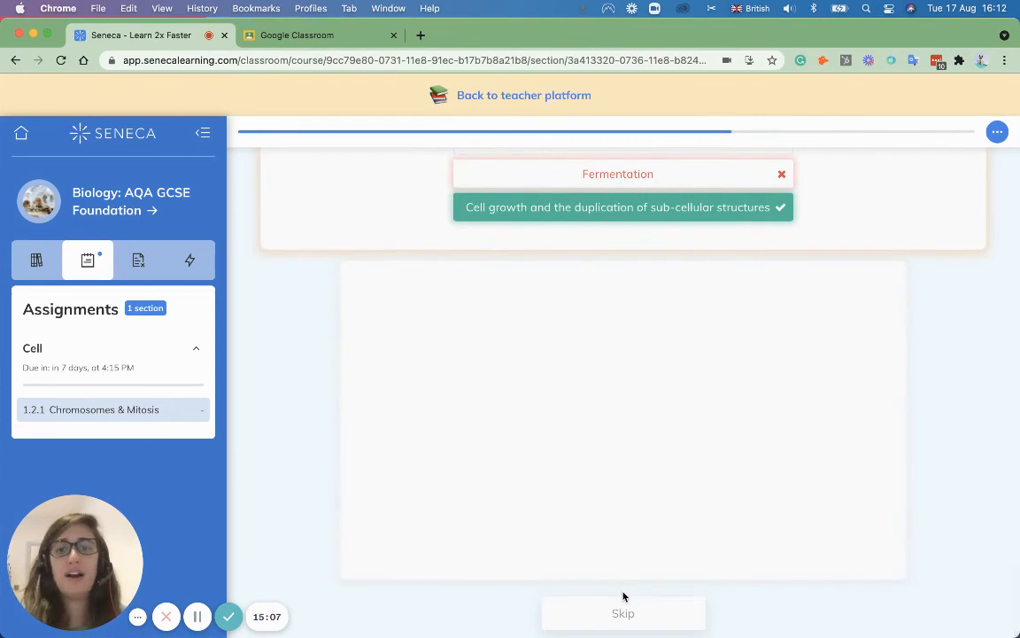
click(660, 613)
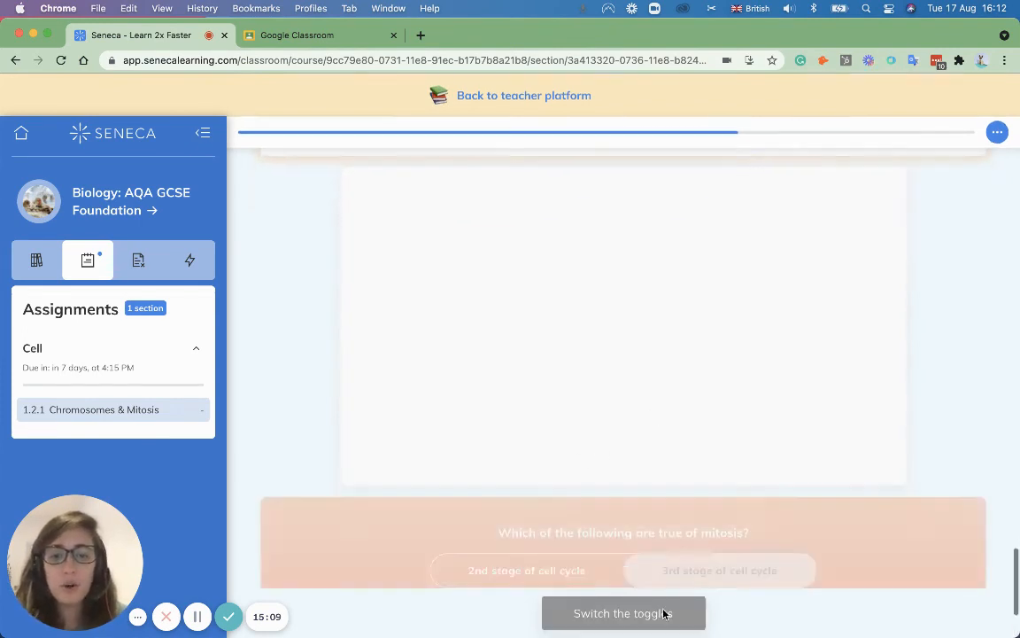
click(709, 450)
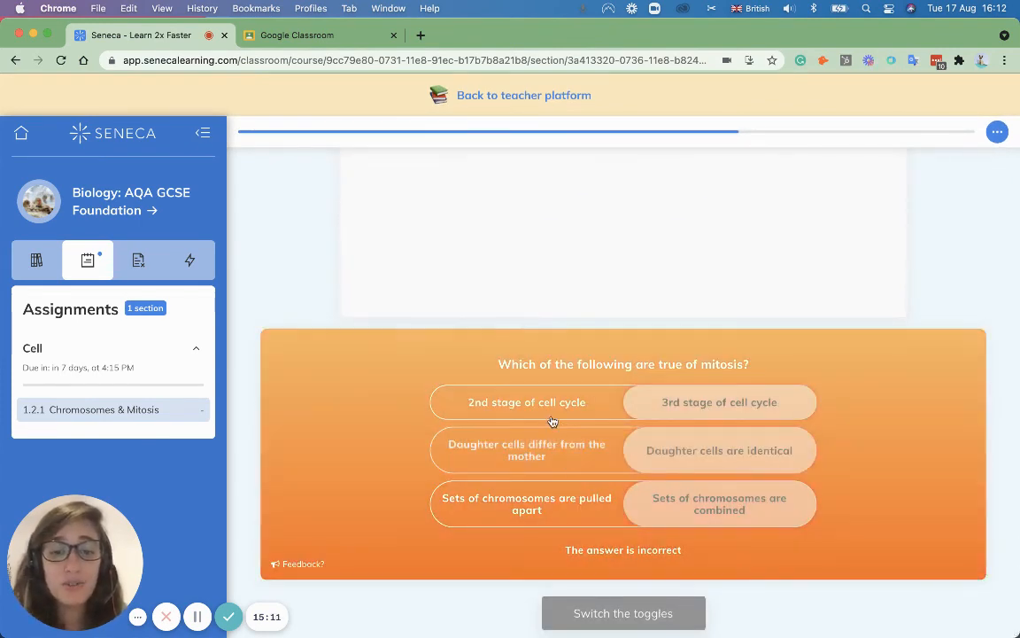
click(545, 408)
click(554, 507)
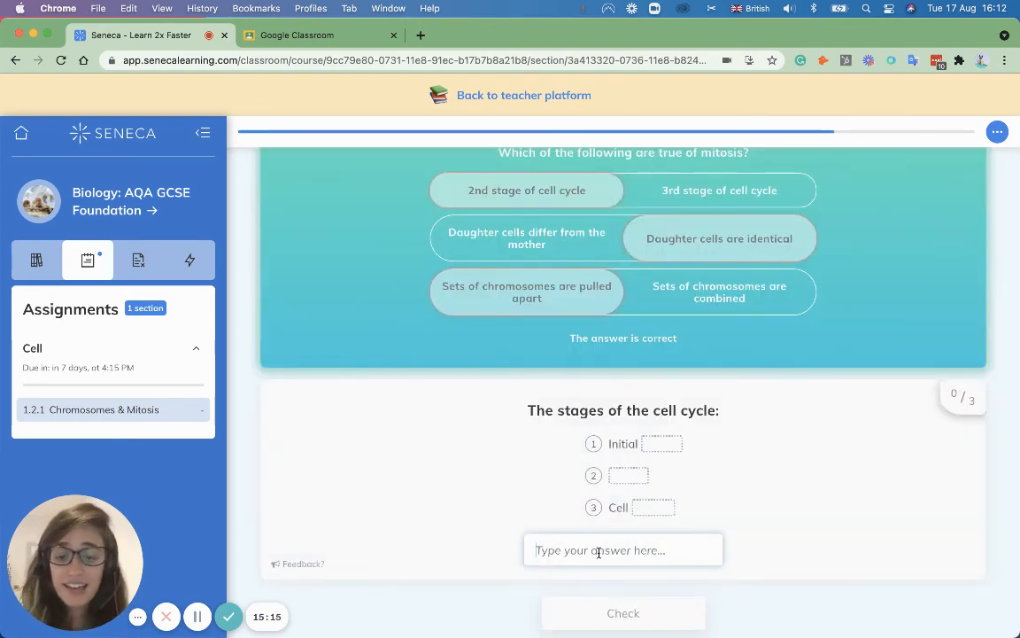
text(in)
click(622, 611)
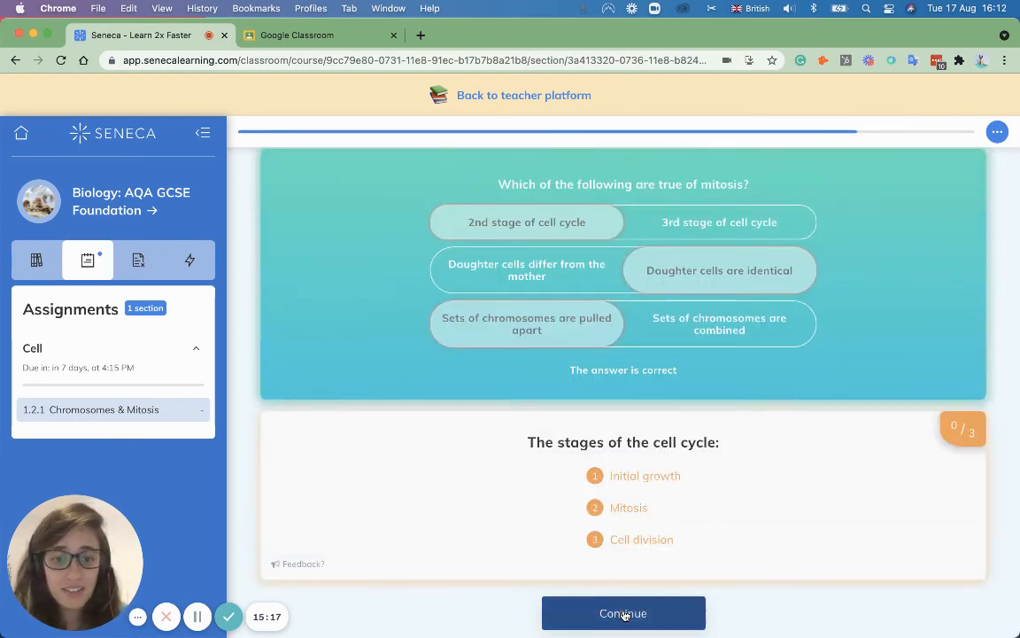
click(624, 614)
Step: Answer Vacuole, type 'eeeee' for the stages question, then answer Cytoplasm for chromosome location
click(636, 512)
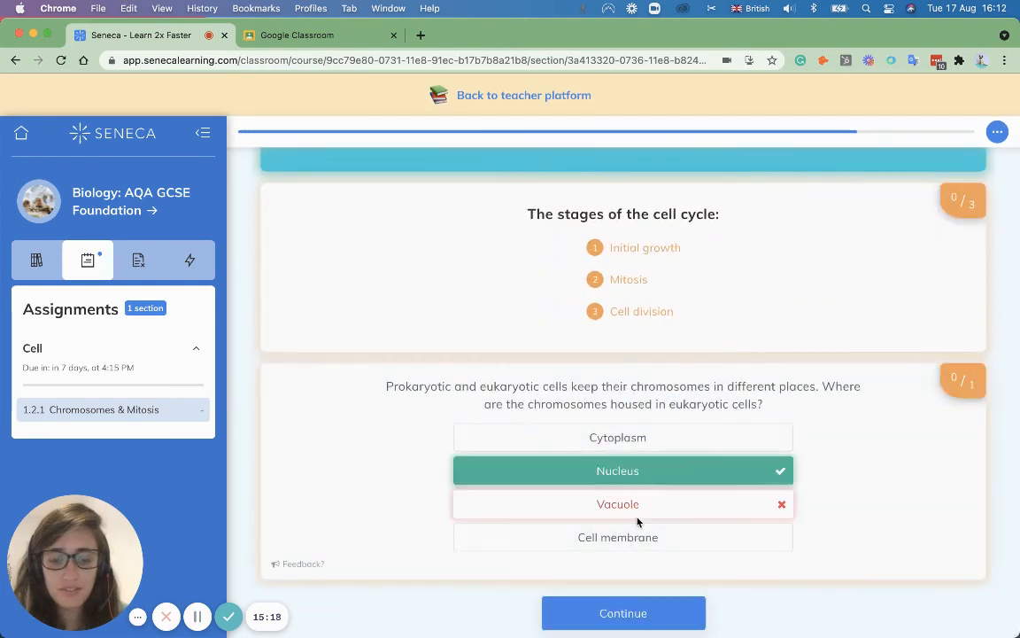
click(598, 620)
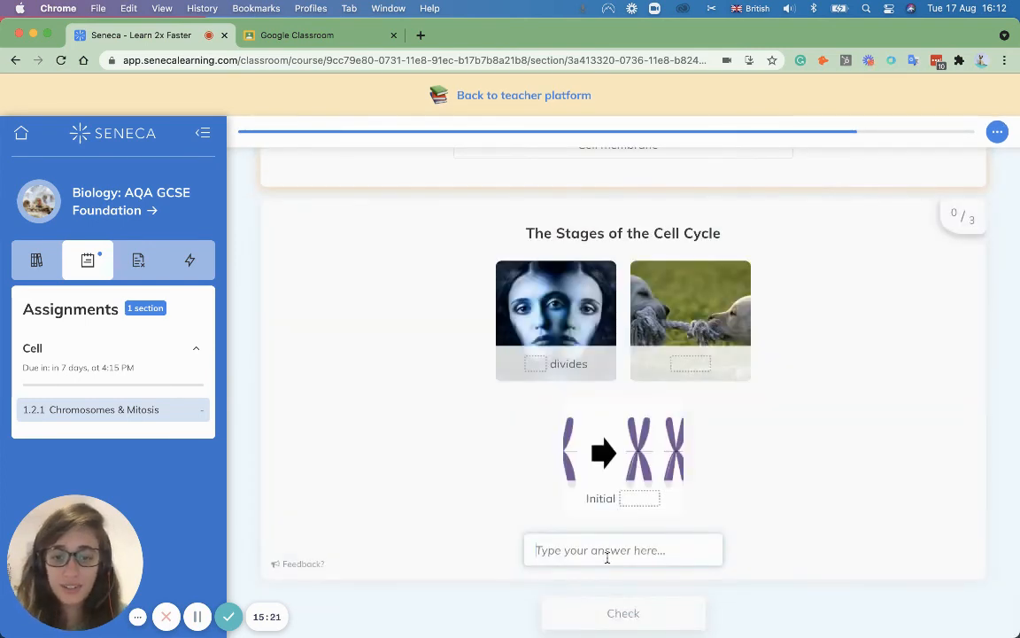
text(eeeee)
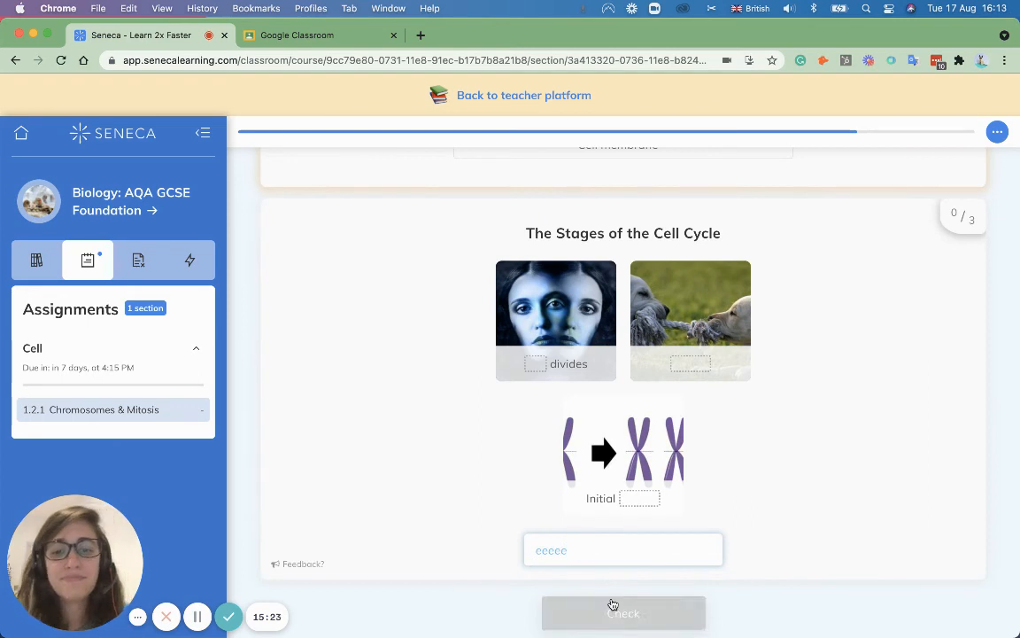
click(613, 605)
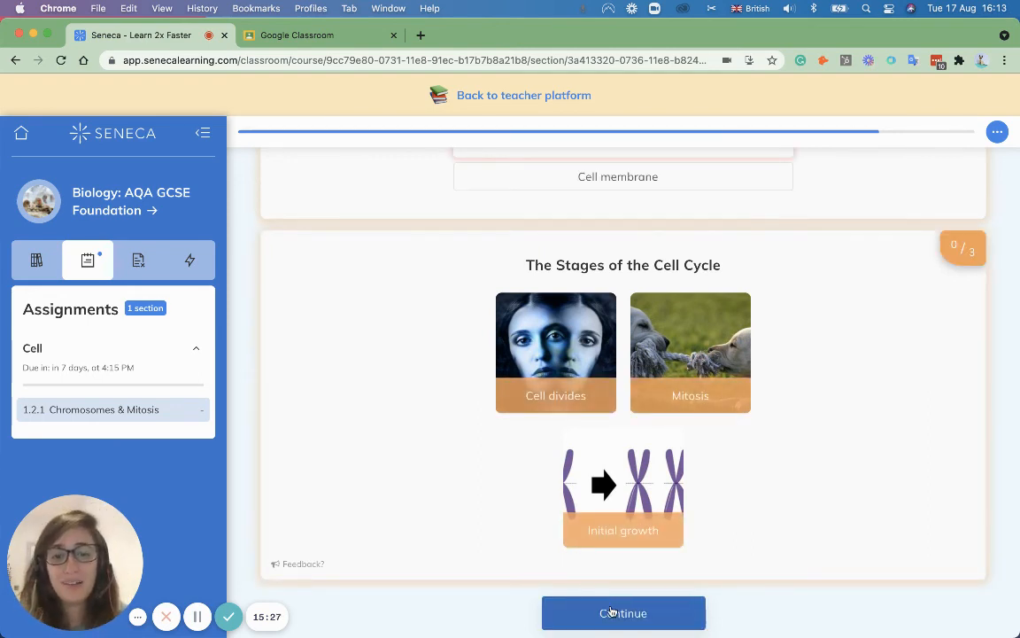
click(611, 606)
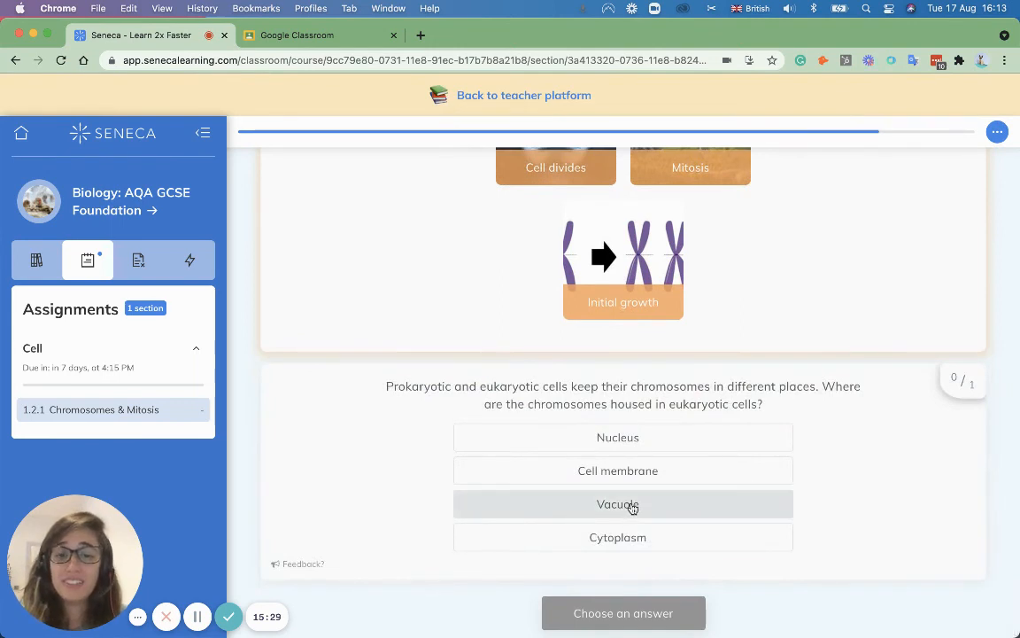
click(632, 534)
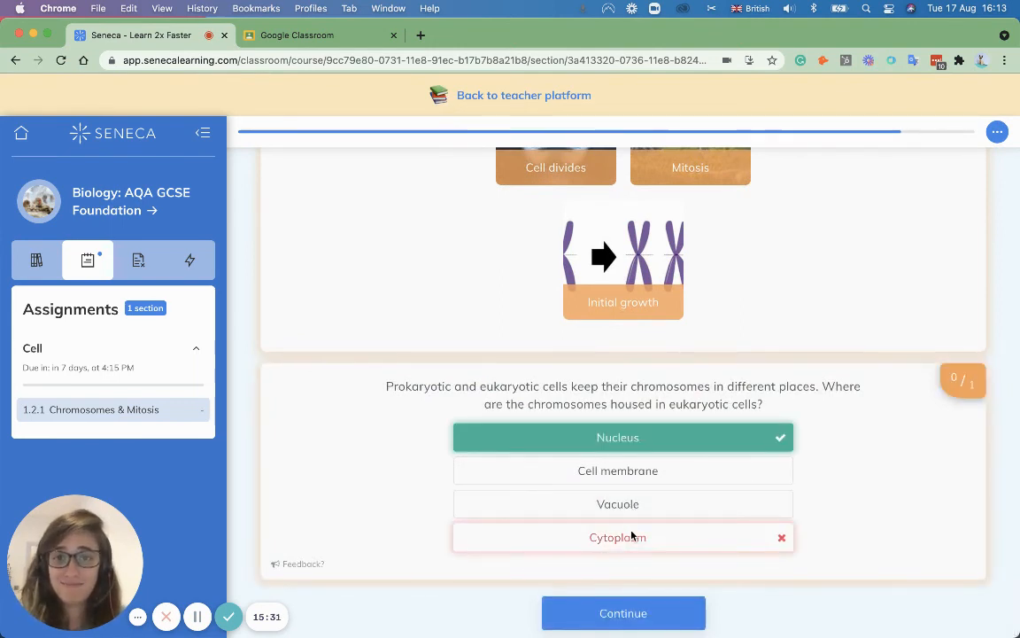
click(624, 611)
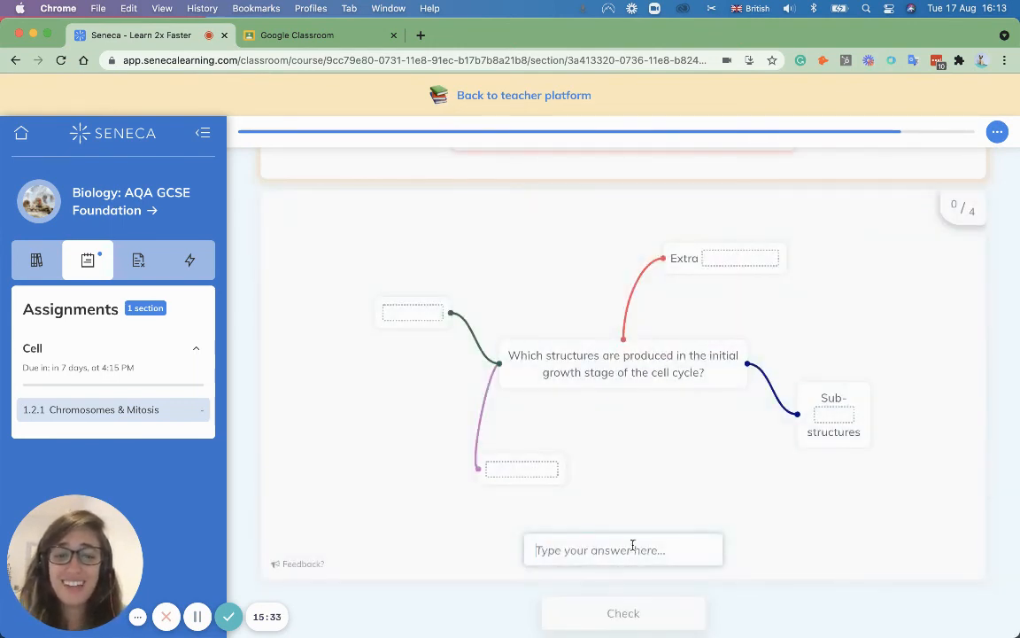
Step: Enter 'eee' for both the structures question and the genes fill-in blank
text(eeee)
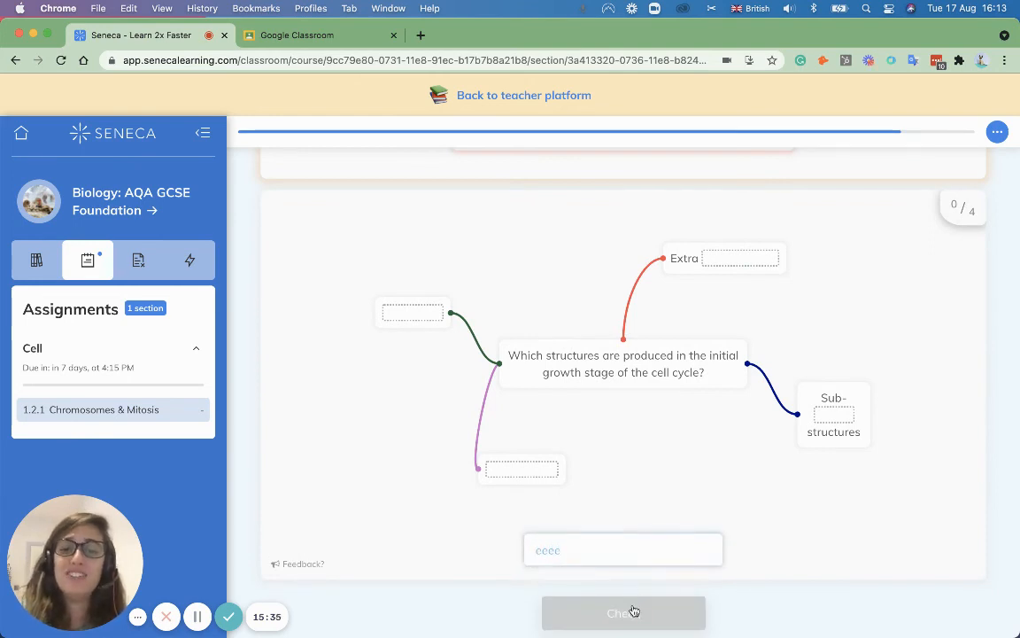
click(632, 610)
click(634, 610)
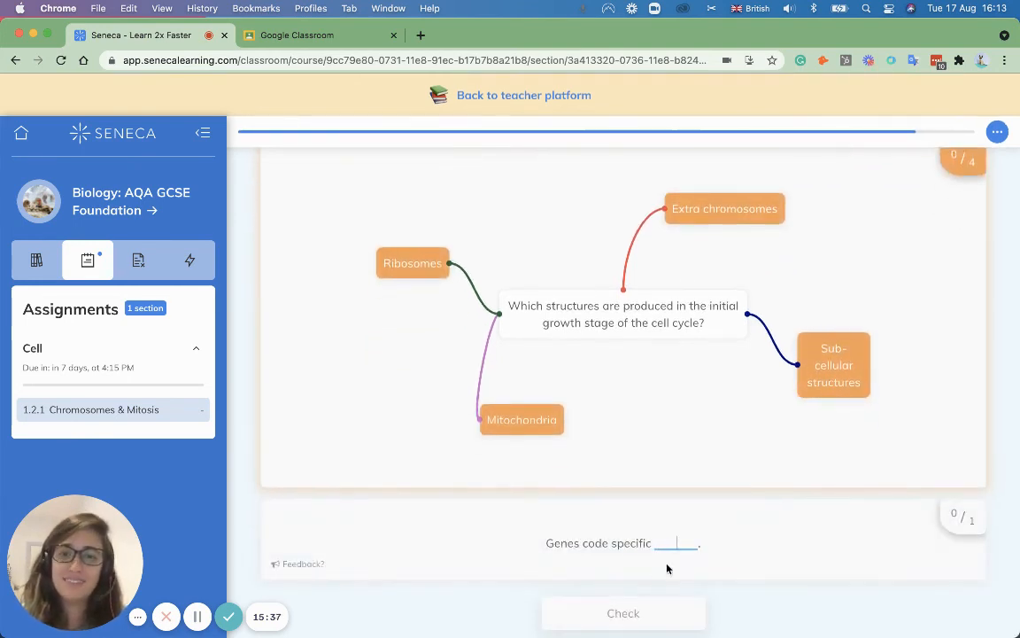
text(eee)
click(649, 600)
click(651, 603)
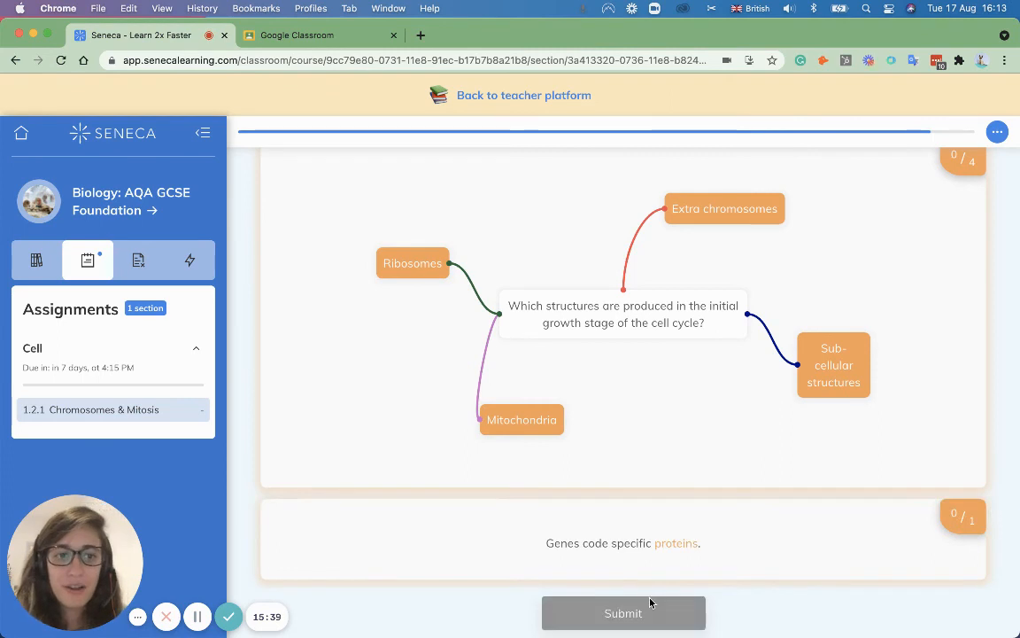
Step: Reorder the cell cycle steps, moving Mitosis third and growth last, and submit
drag(582, 415, 584, 506)
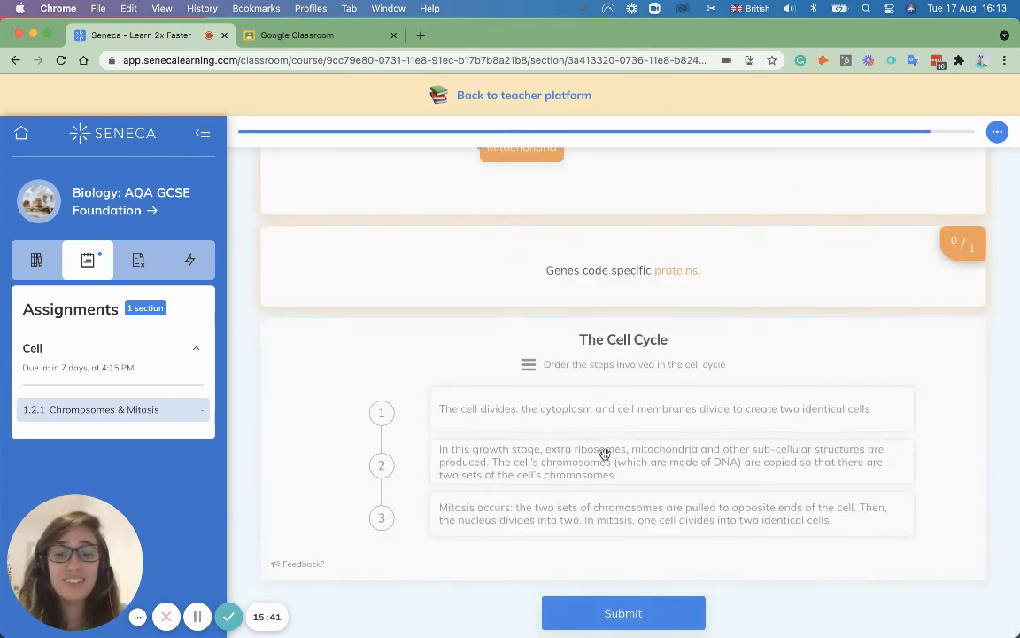
drag(603, 454, 601, 492)
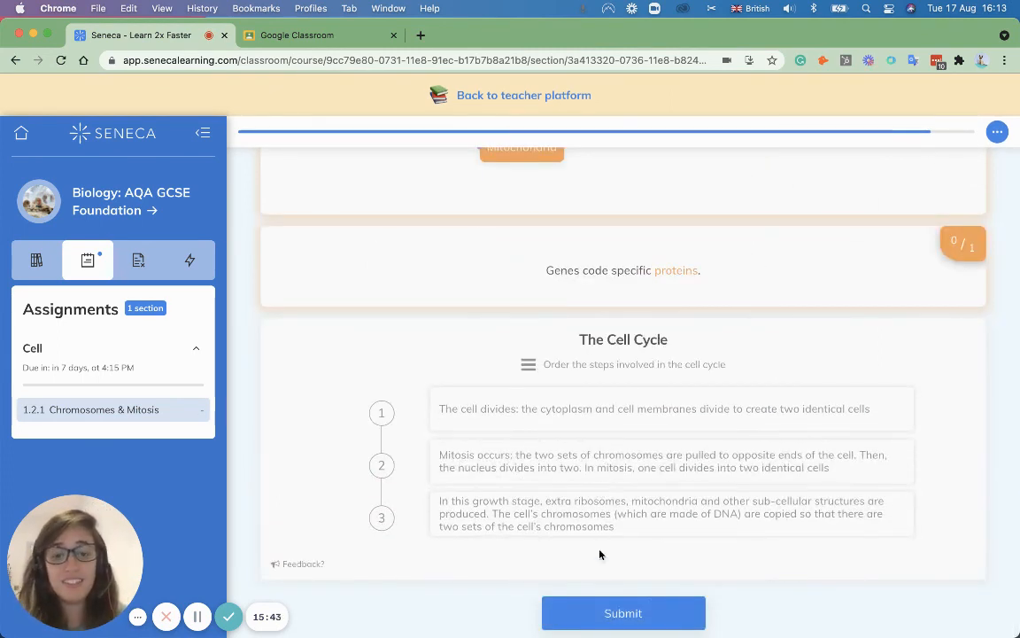
click(596, 610)
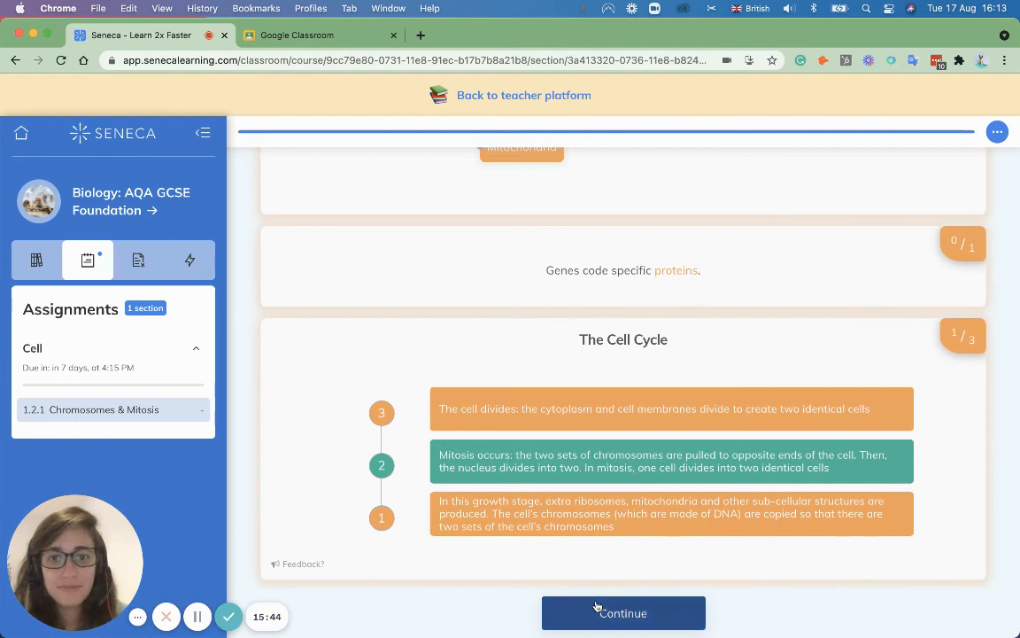
click(596, 610)
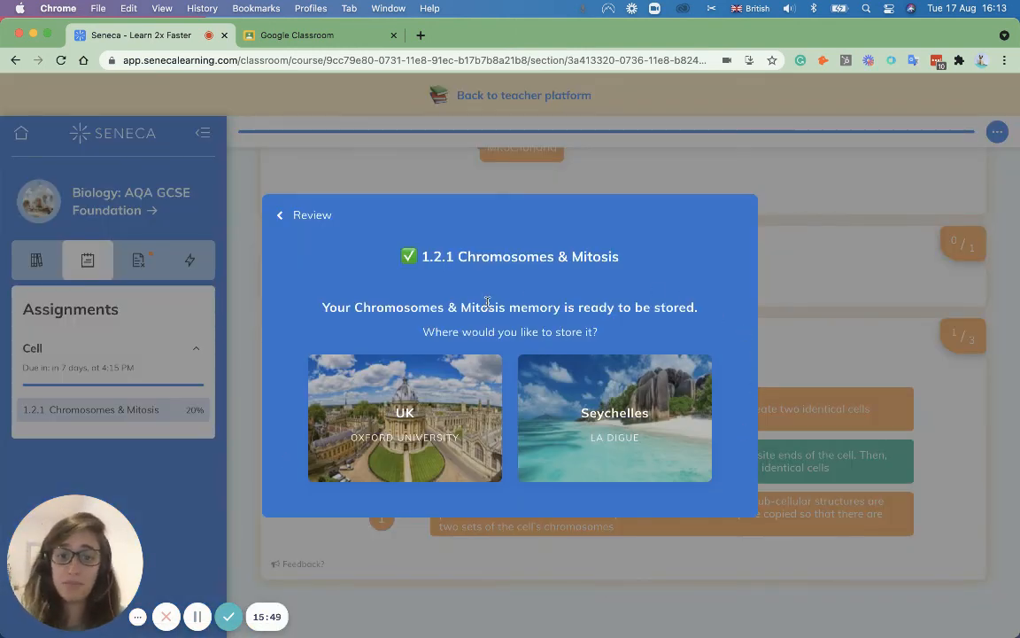
Step: Store the memory in the UK, go past the completion and 20% score screens, and open Stem Cells
click(396, 423)
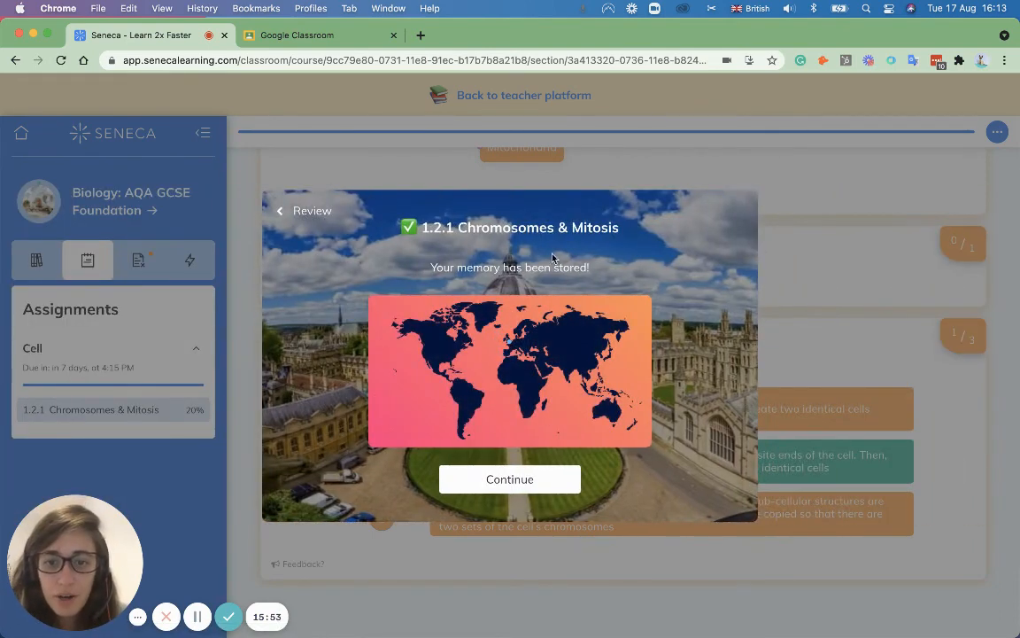
click(523, 483)
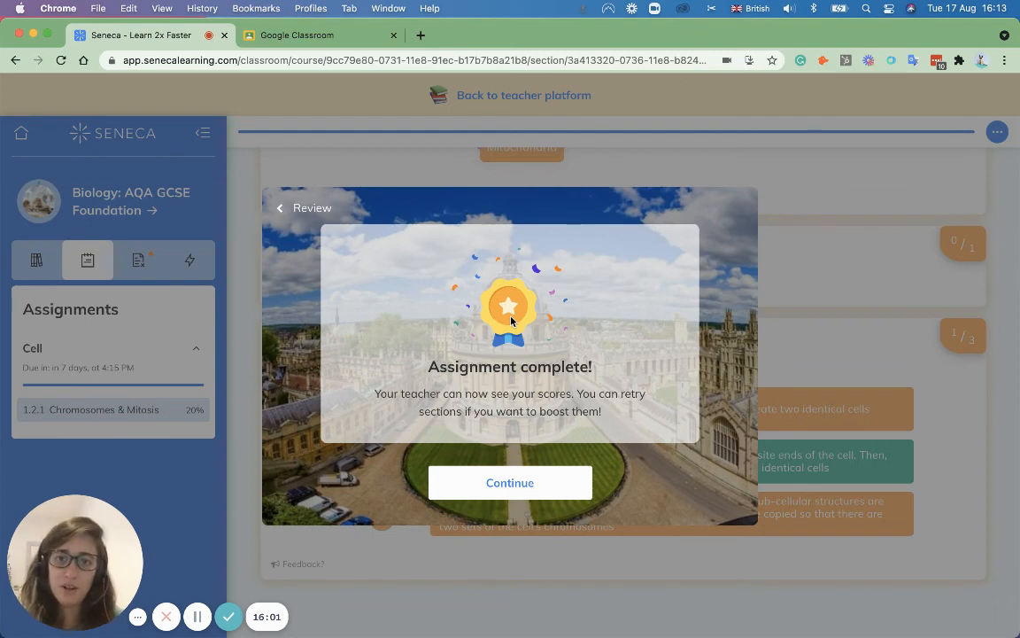
click(522, 476)
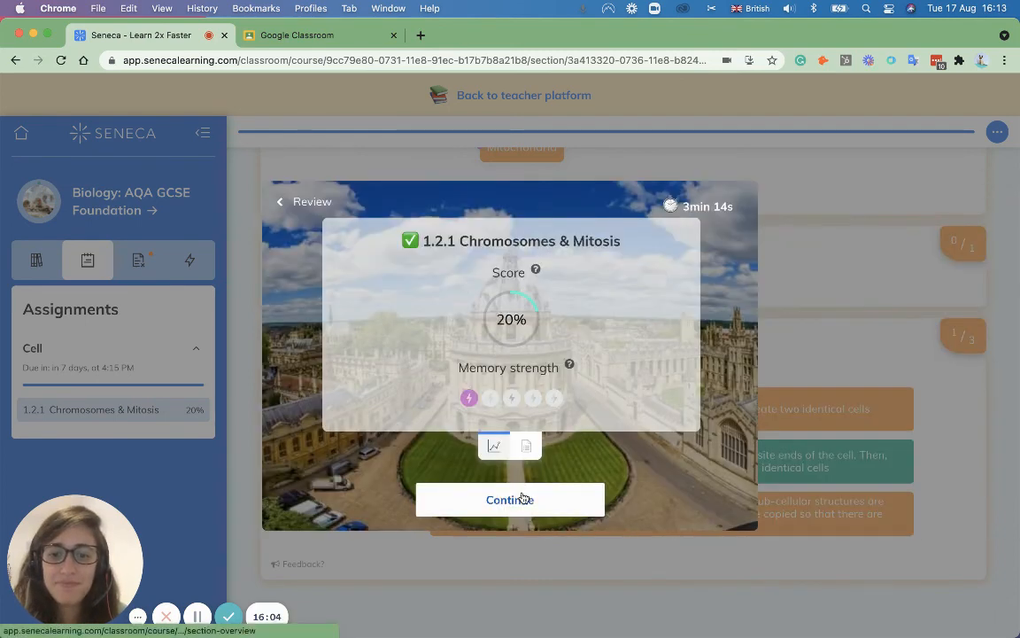
click(522, 499)
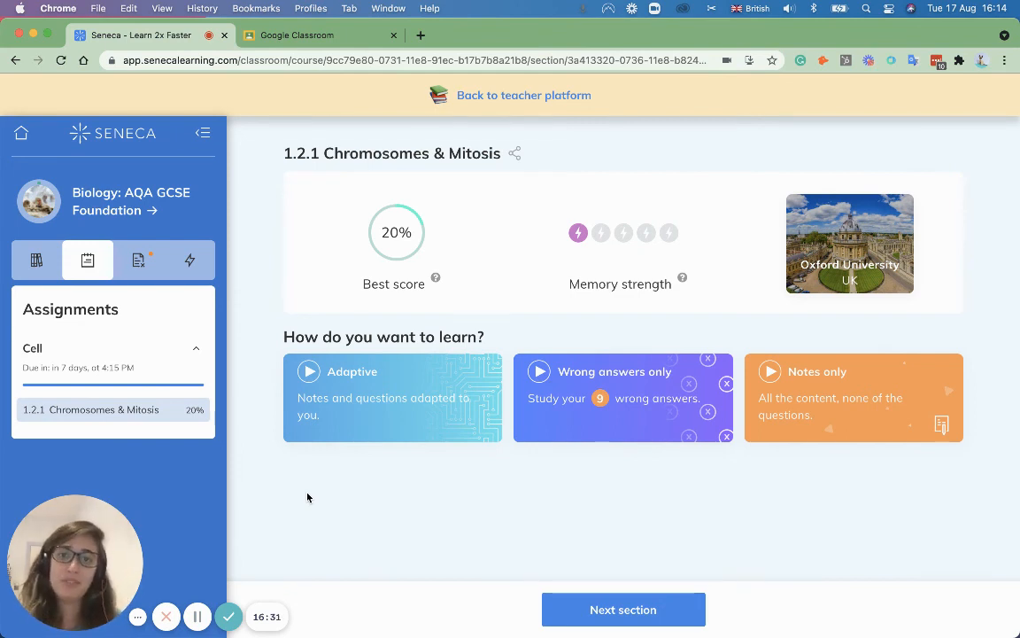
click(673, 617)
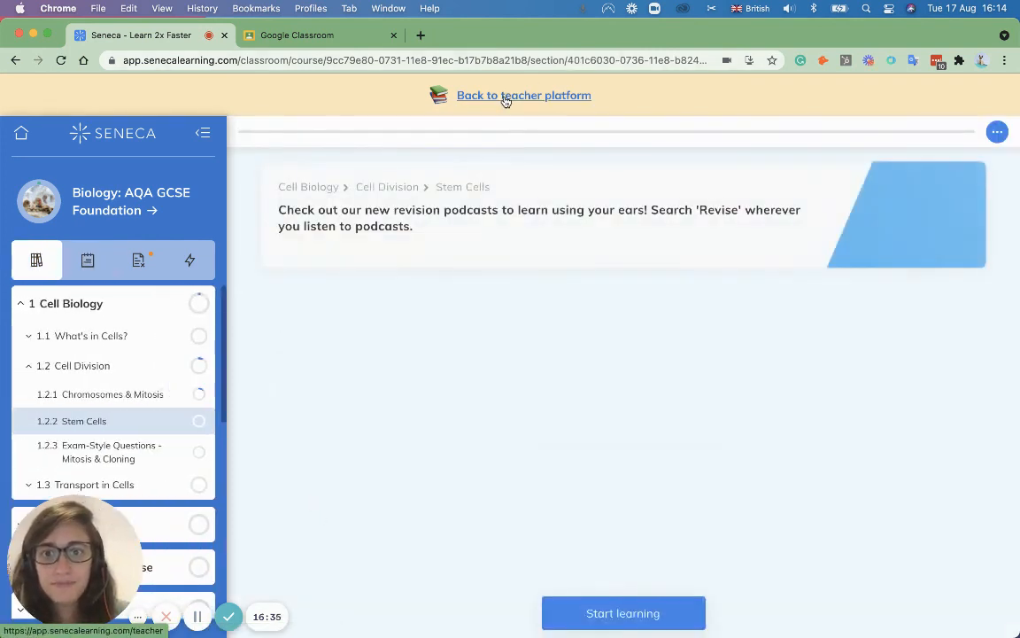
Step: Switch back to the teacher platform, open Year 11 B, and view then close its teachers list
click(505, 97)
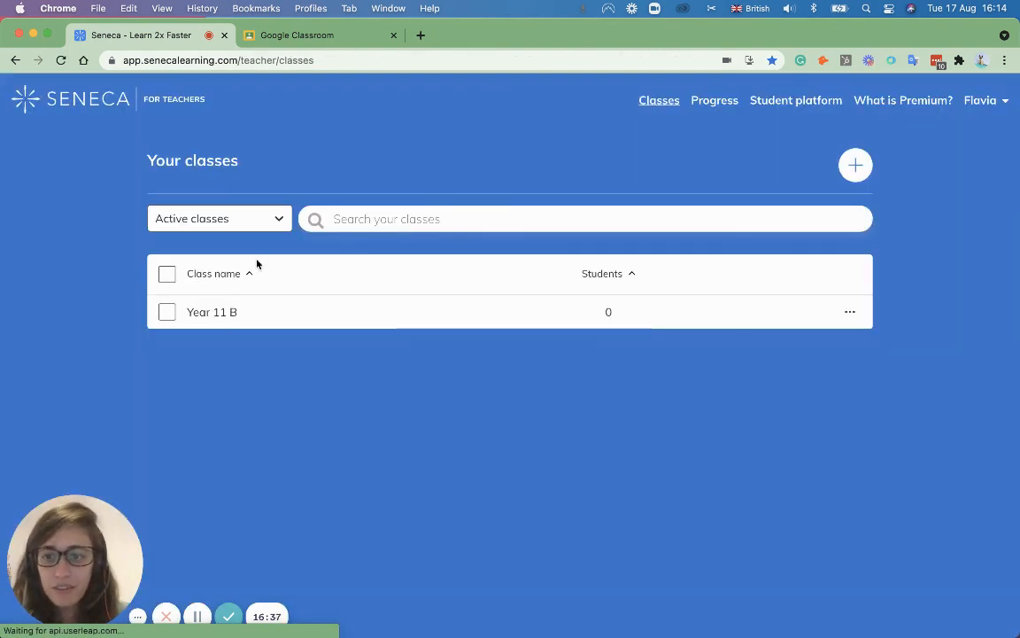
click(202, 312)
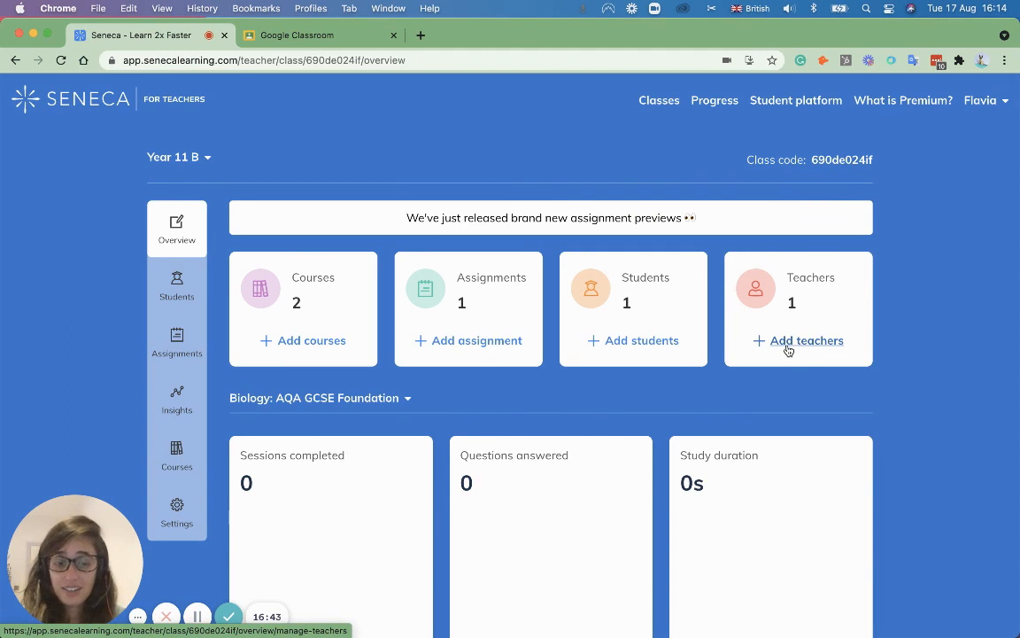
click(788, 351)
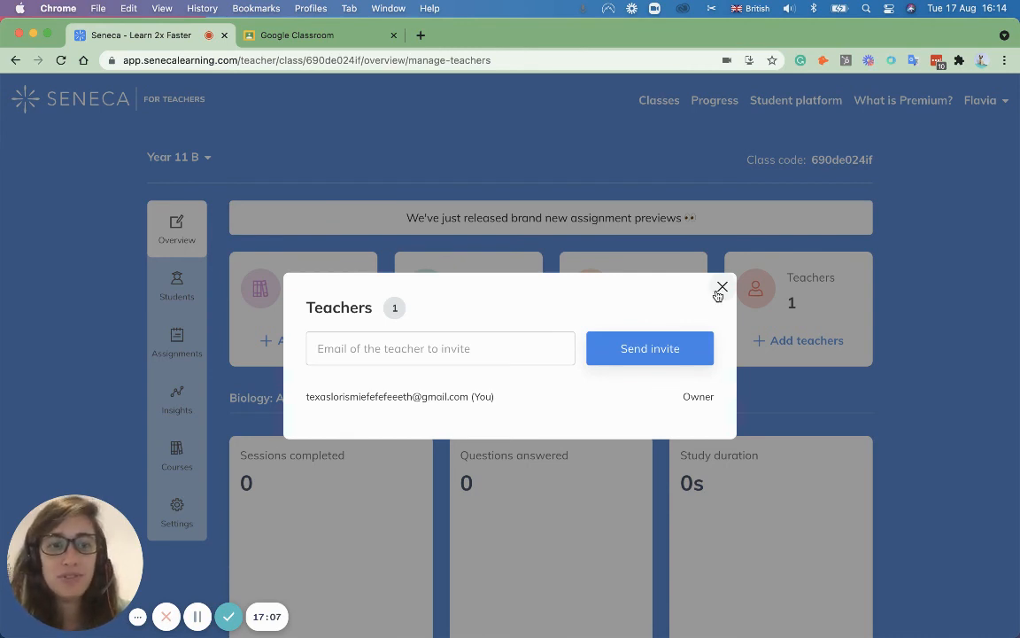
click(720, 288)
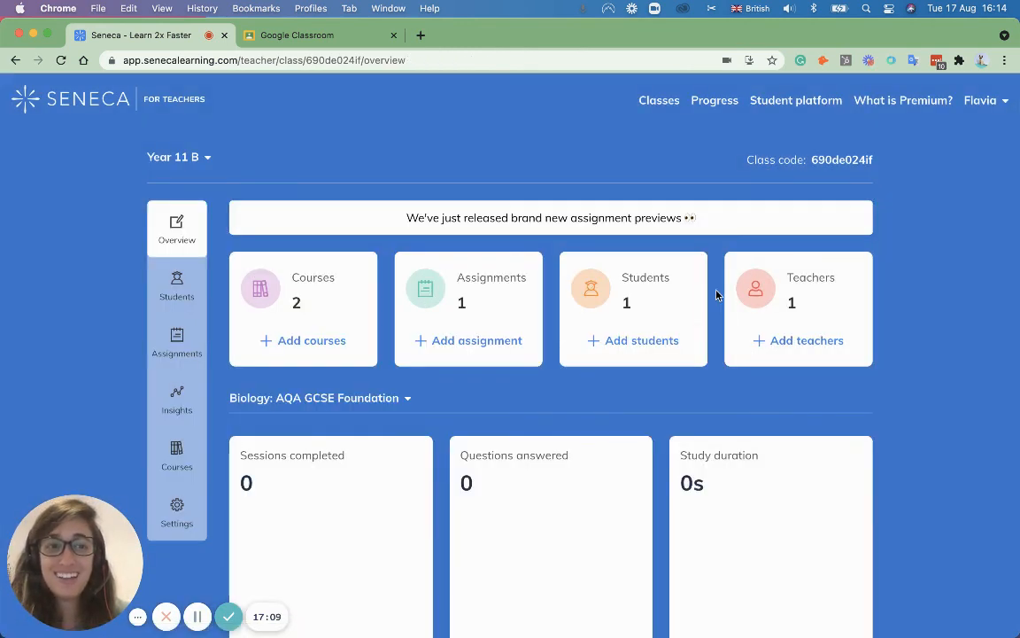